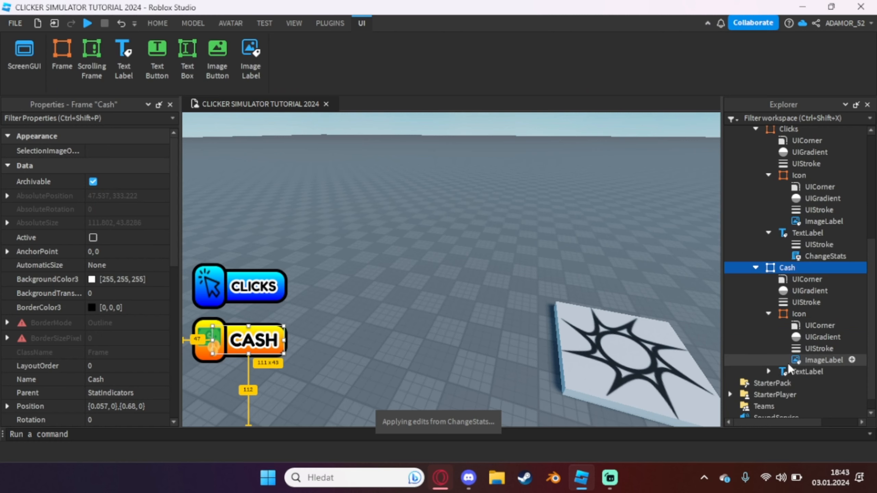
Paste the ChangeStats script into the Cash frame's TextLabel and change both leaderstats.Clicks references to leaderstats.Cash
click(794, 373)
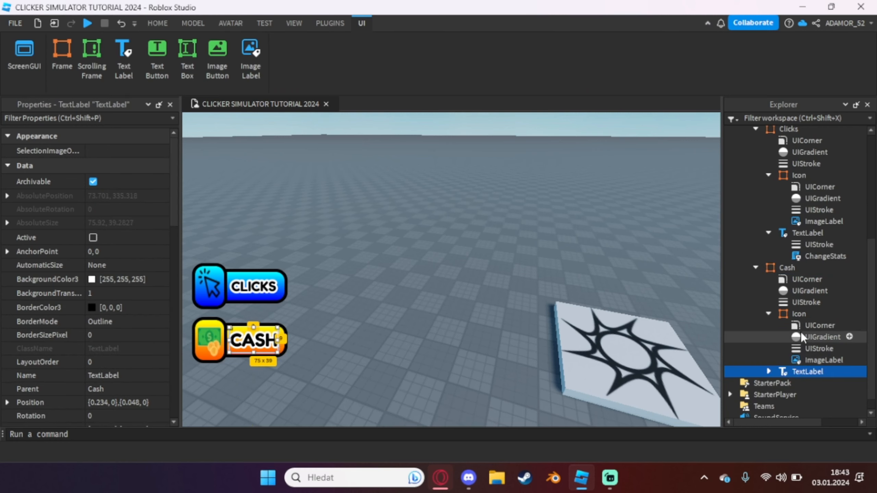
key(ctrl+v)
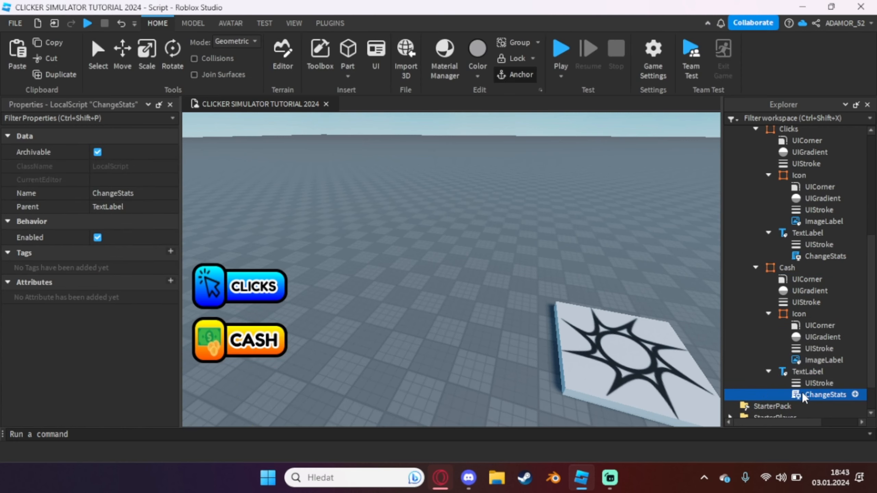
double_click(802, 397)
double_click(492, 158)
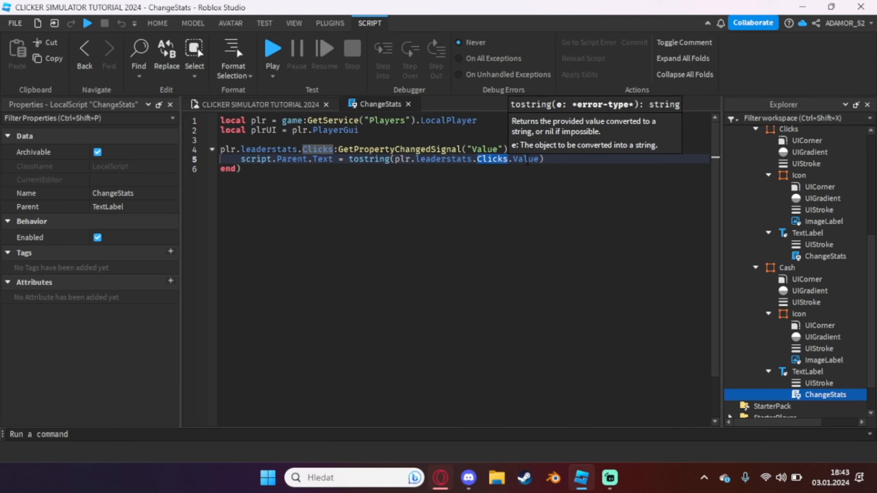
text(Cash)
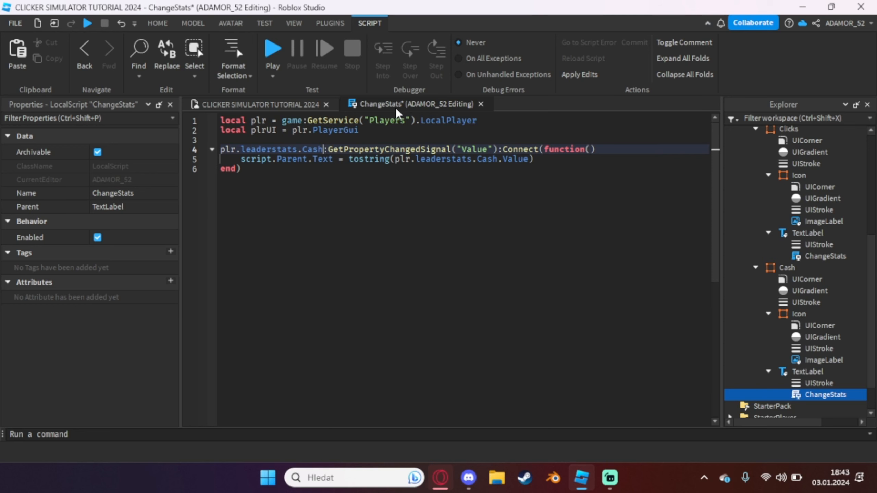
click(481, 104)
Add a ScreenGui named ClickerButton to StarterGui
right_drag(414, 153, 449, 183)
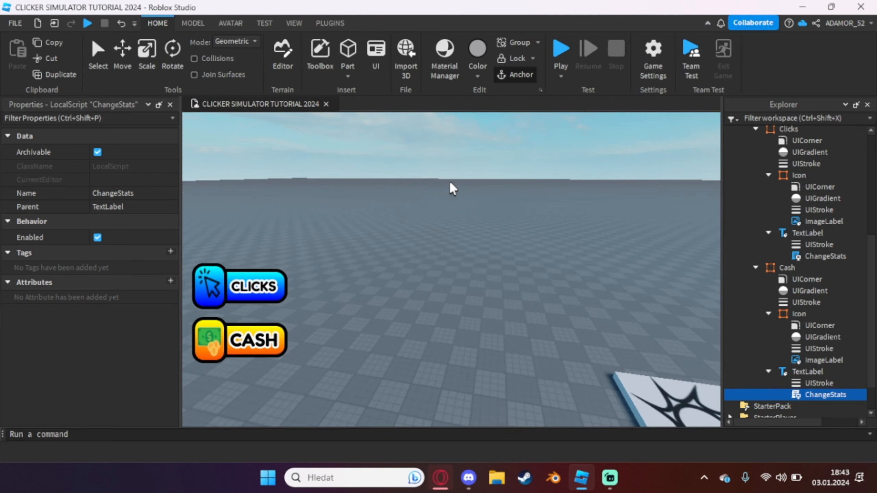
scroll(756, 277, up, 5)
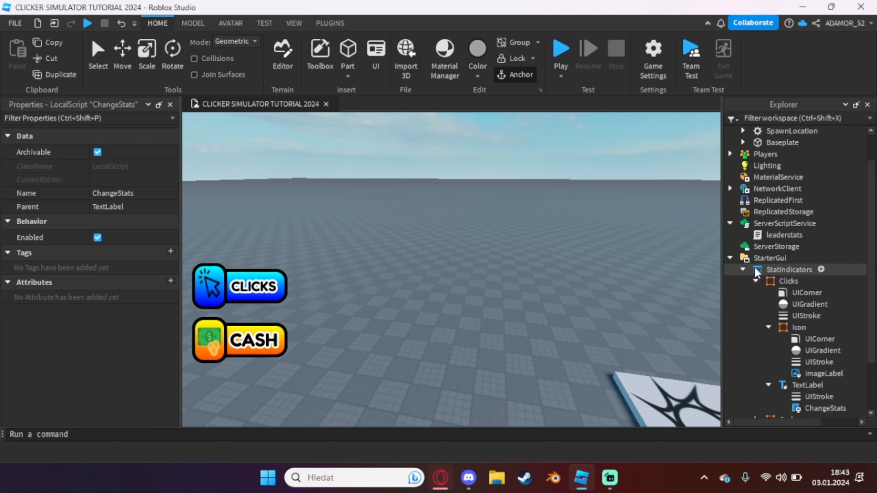
click(755, 313)
click(743, 304)
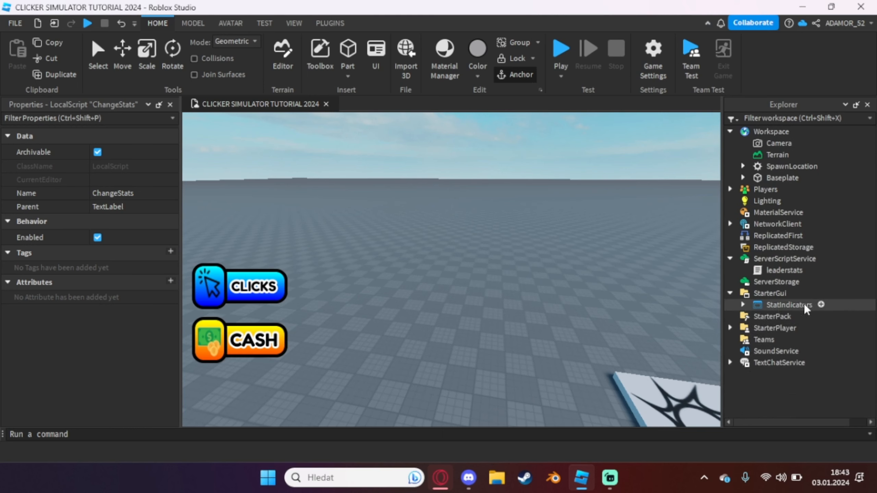
click(775, 293)
click(795, 293)
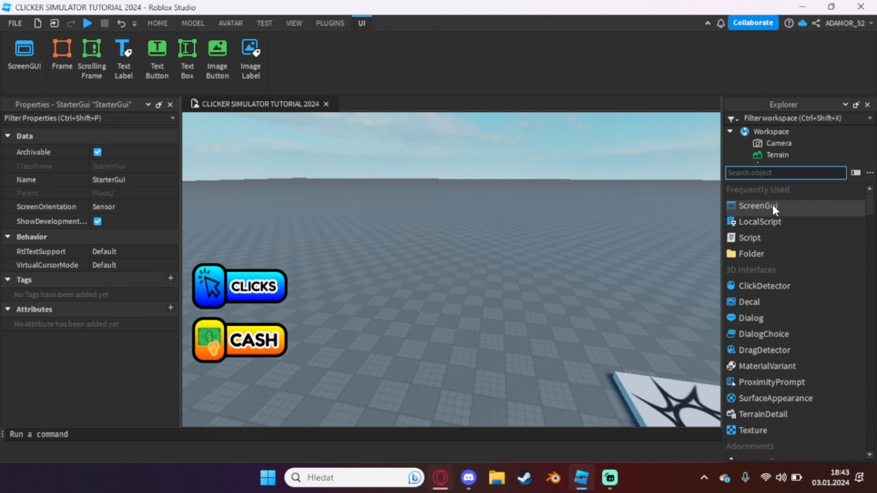
click(773, 205)
click(777, 305)
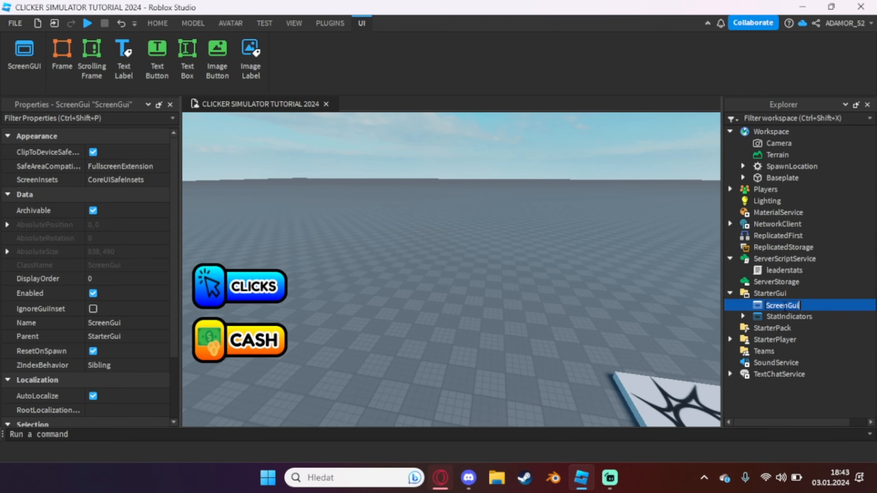
text(ClickerButton)
key(Return)
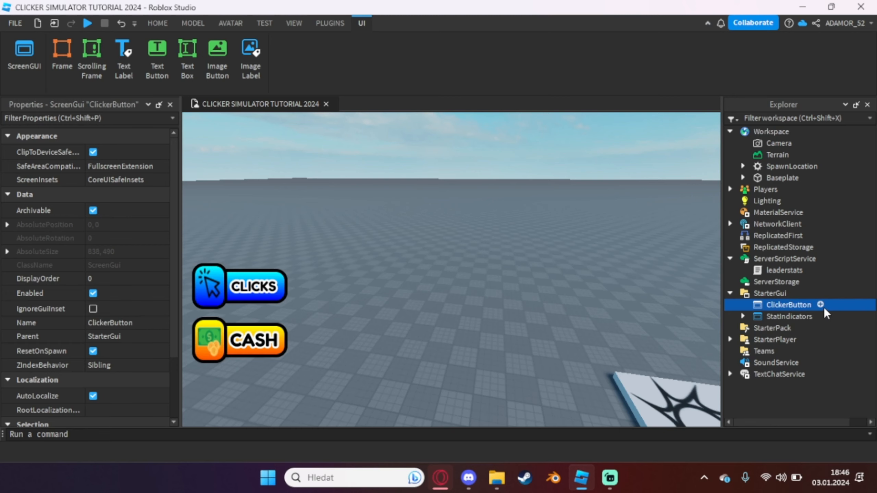
Insert a TextButton into the ClickerButton ScreenGui and name it ClickerButton
click(823, 306)
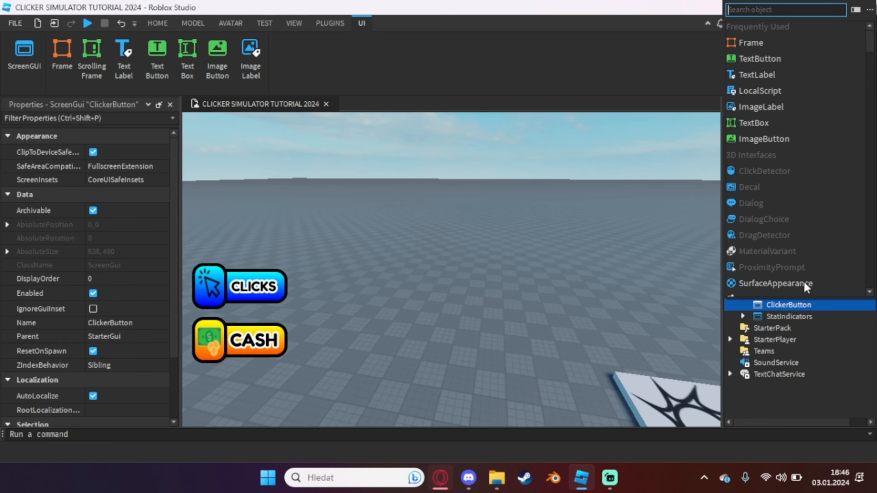
click(745, 60)
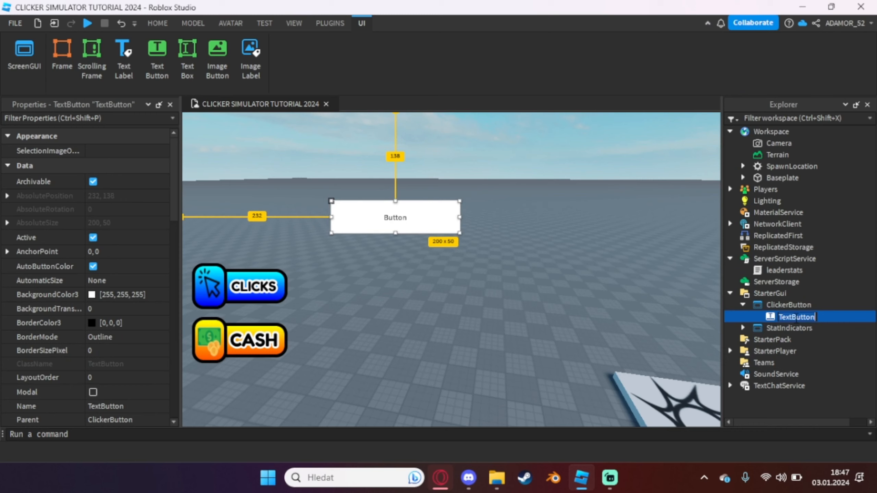
text(ClickerButton)
key(Return)
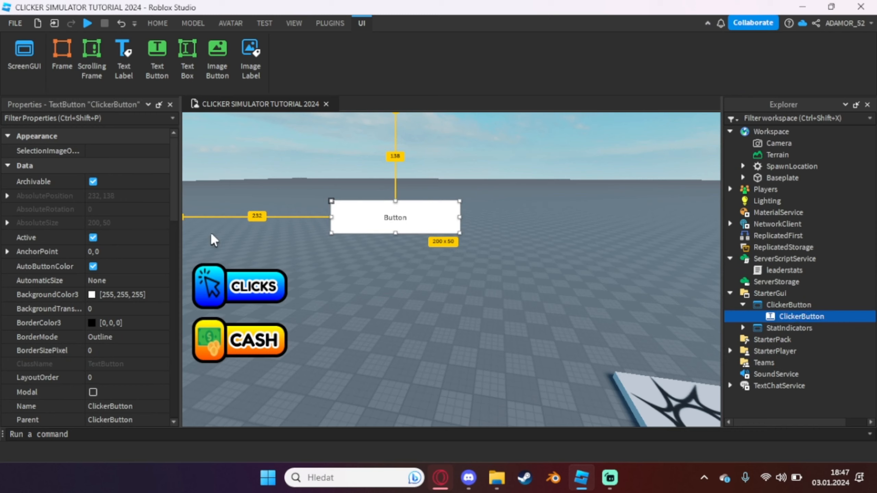
Set the new text button's Size to {1, 0},{1, 0}
scroll(52, 256, down, 4)
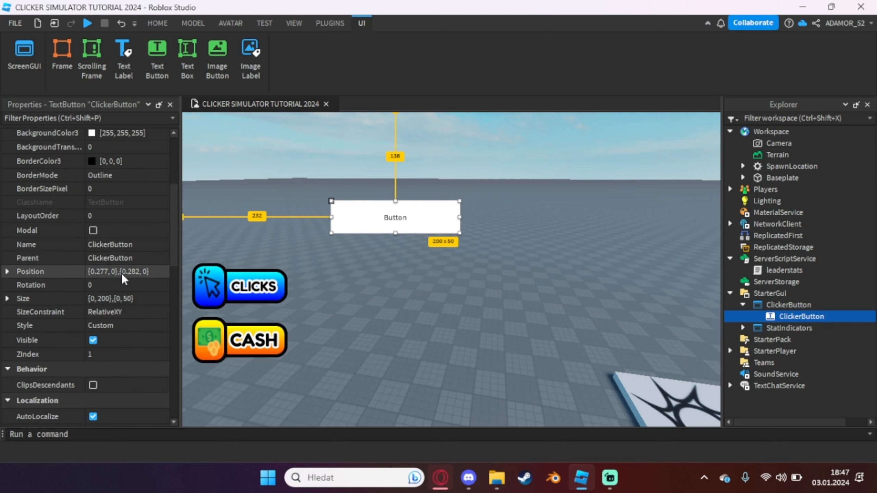
click(124, 298)
text(1,0,1,0)
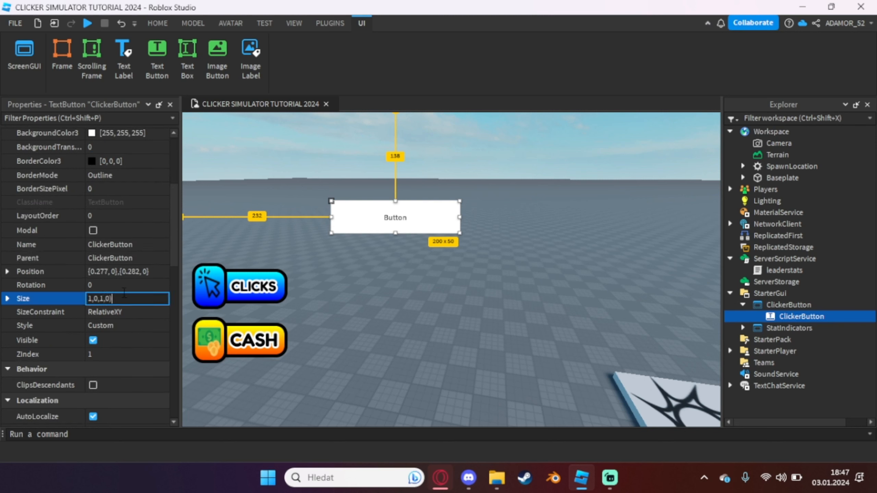
text(, 0},{1, 0)
key(Return)
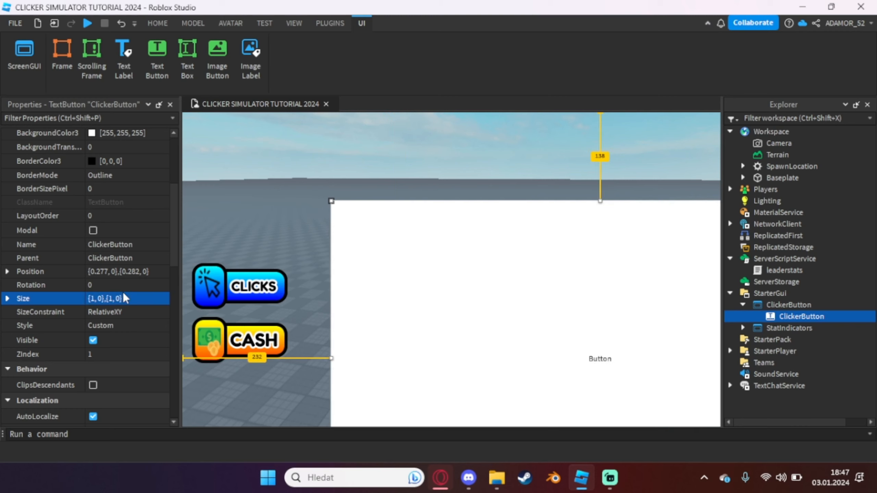
Set the text button's AnchorPoint to 0.5, 0.5, and resize it to about 457 x 172 in the lower middle of the view
scroll(123, 298, up, 2)
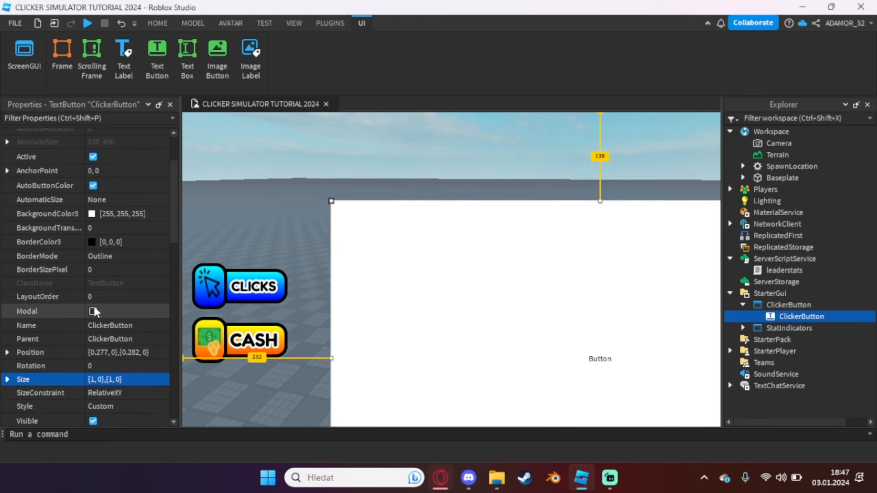
scroll(111, 253, up, 2)
click(111, 253)
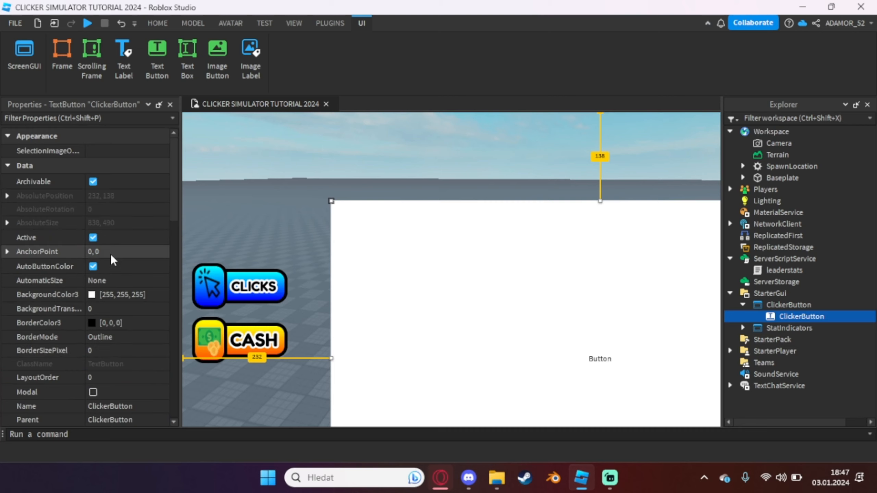
text(.5,.5)
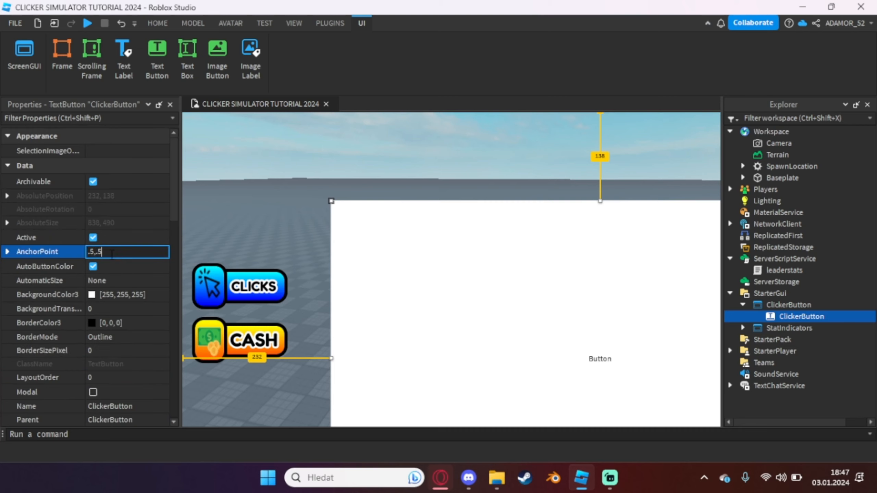
key(Return)
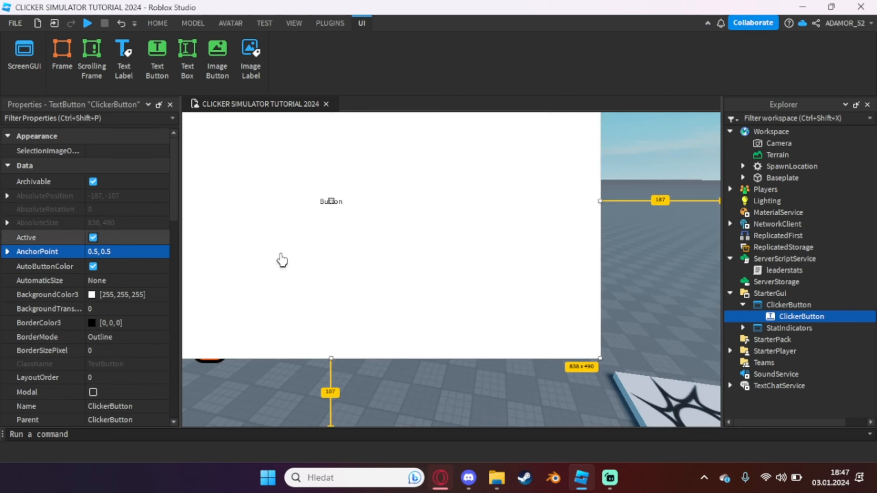
drag(328, 262, 494, 290)
drag(228, 385, 366, 347)
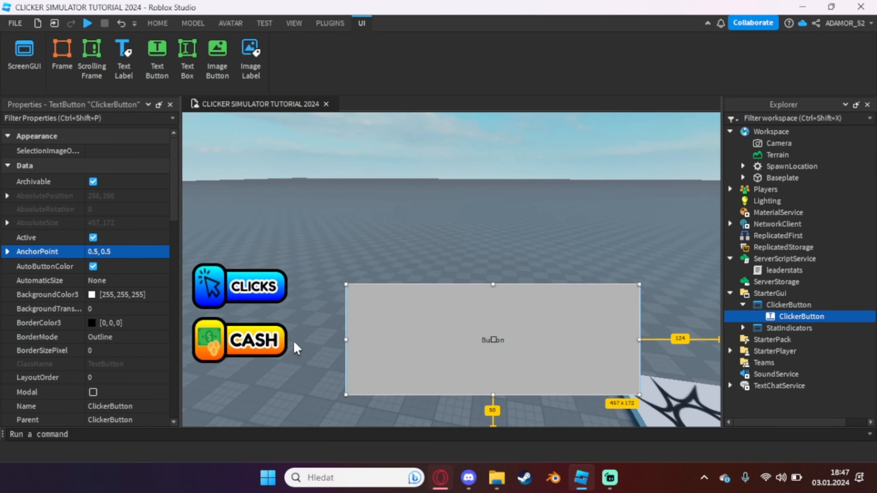
Copy the Clicks frame's UICorner, UIGradient and UIStroke into the ClickerButton text button
click(217, 294)
click(756, 339)
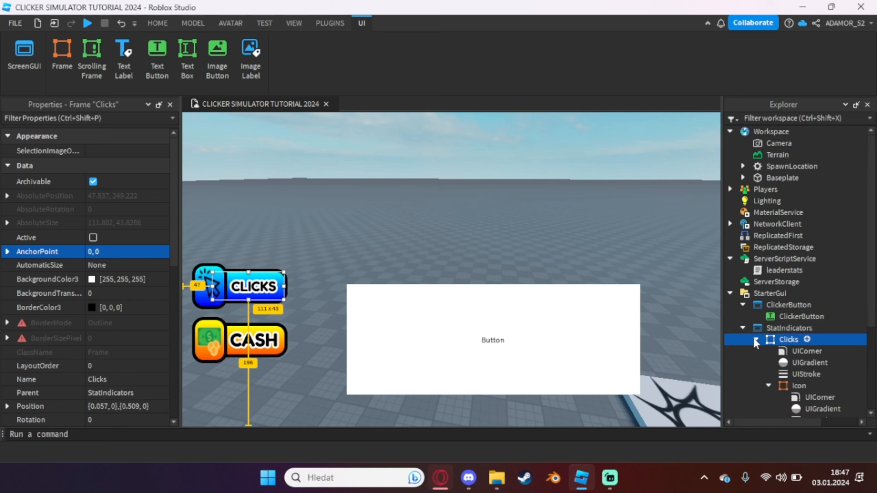
scroll(753, 346, down, 3)
click(791, 287)
click(794, 264)
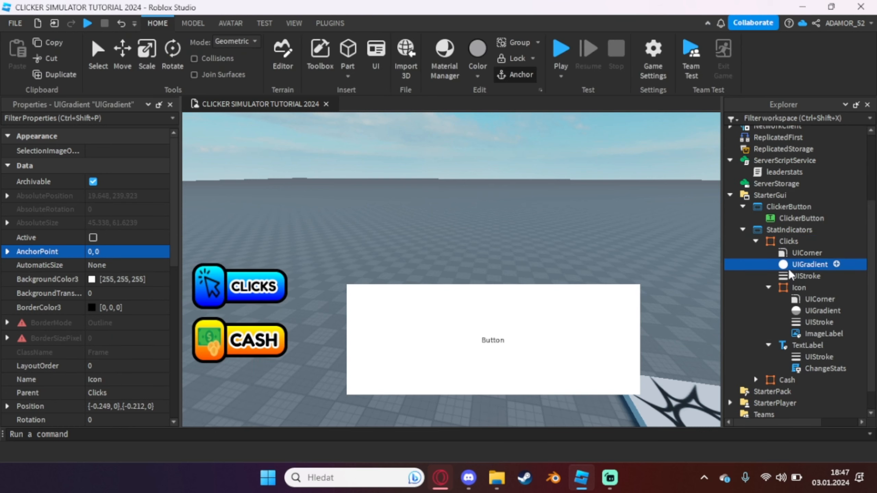
ctrl+click(784, 276)
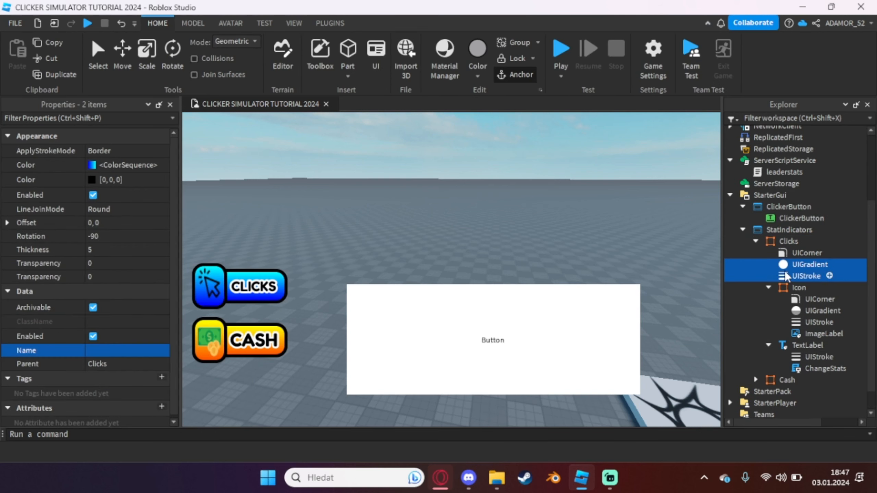
ctrl+click(793, 253)
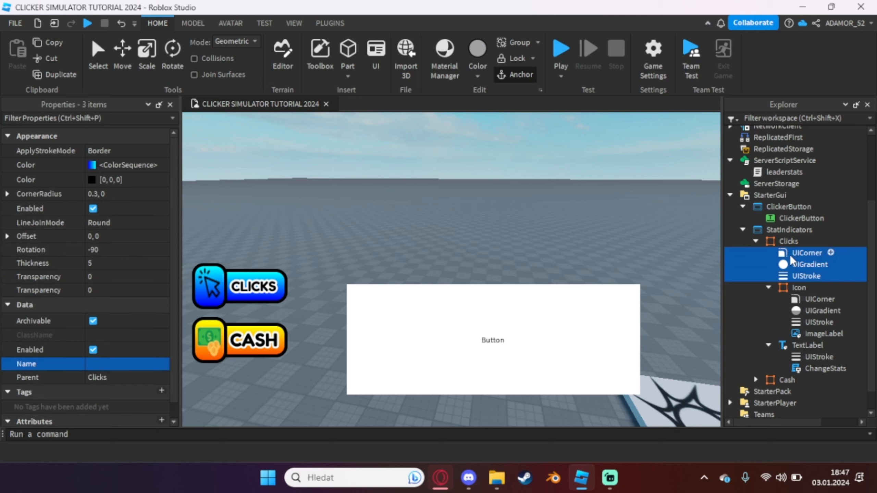
key(ctrl+c)
click(755, 242)
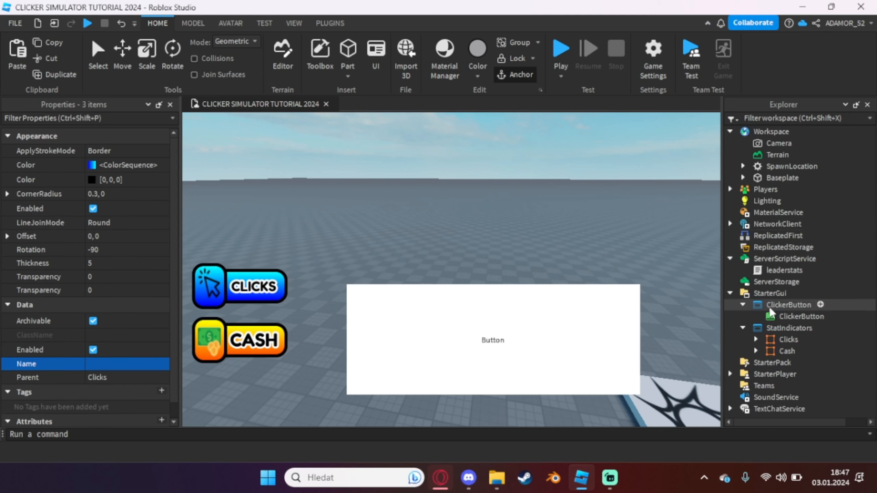
click(770, 317)
key(ctrl+shift+v)
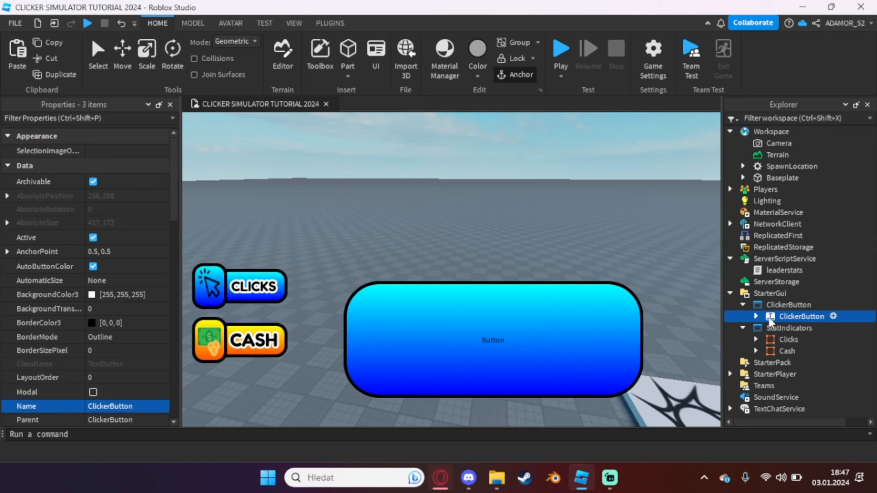
Clear the text button's Text and shrink the button to a circle of about 92 x 95
scroll(113, 245, down, 10)
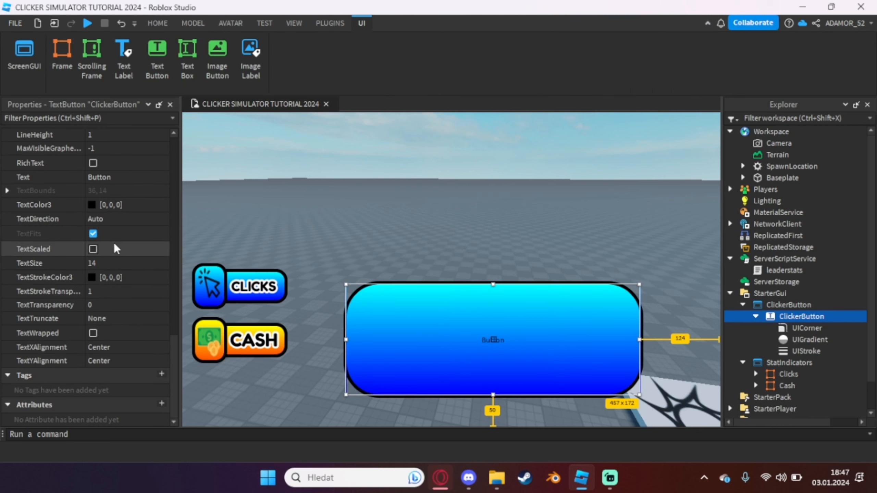
scroll(119, 190, up, 2)
click(119, 217)
key(BackSpace)
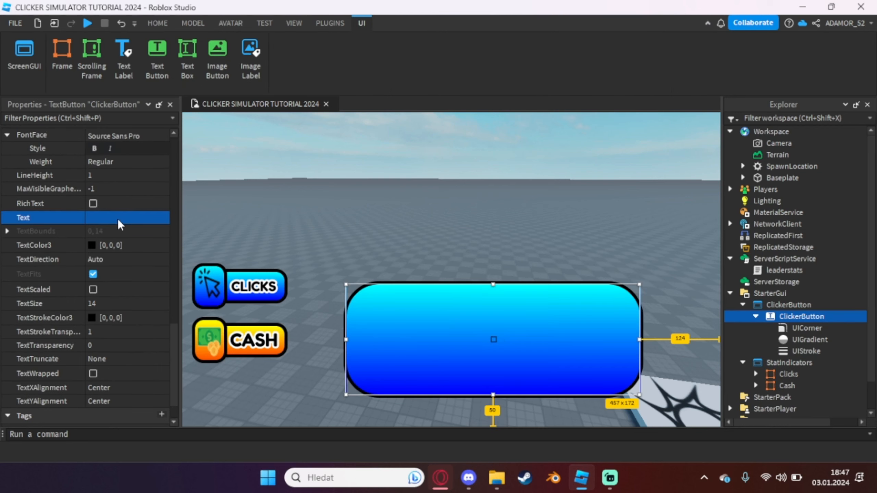
drag(640, 395, 423, 339)
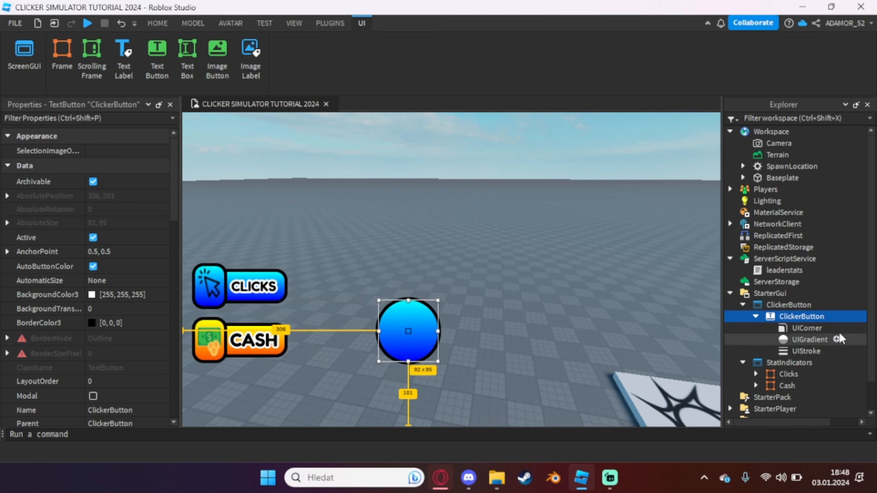
Add an ImageLabel inside the ClickerButton text button and set the text button's ZIndex to 2
click(833, 316)
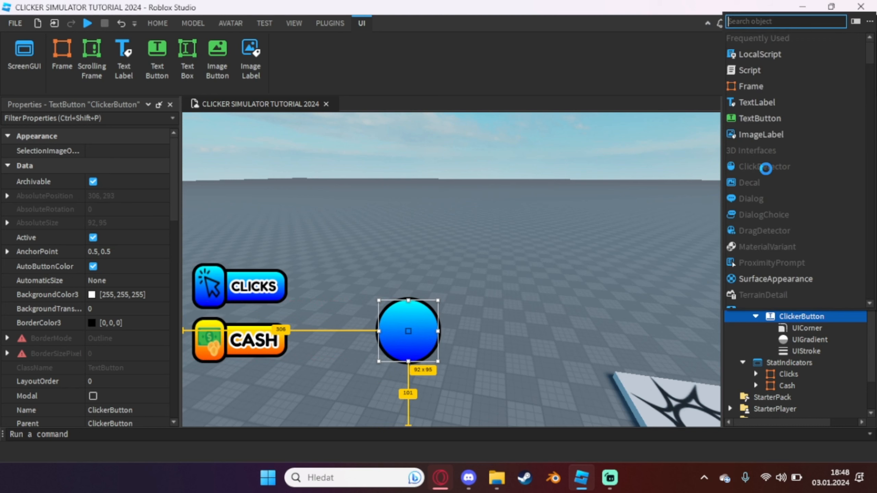
click(773, 135)
scroll(70, 312, down, 3)
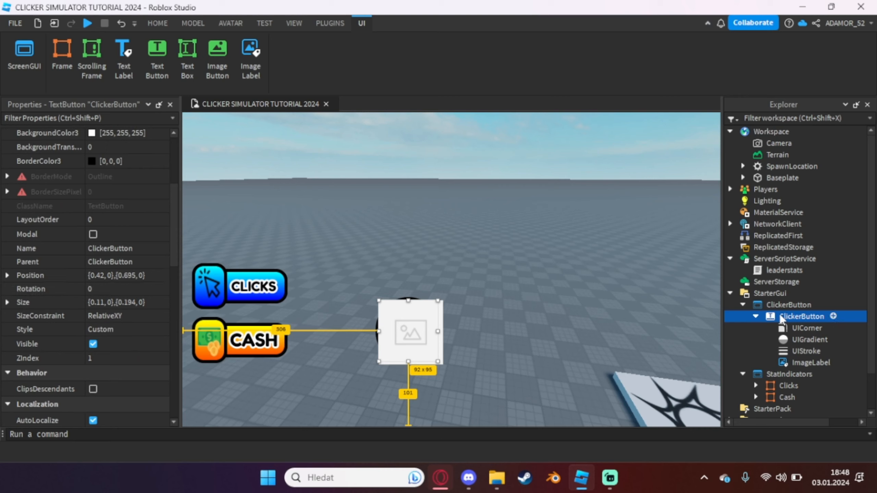
click(121, 359)
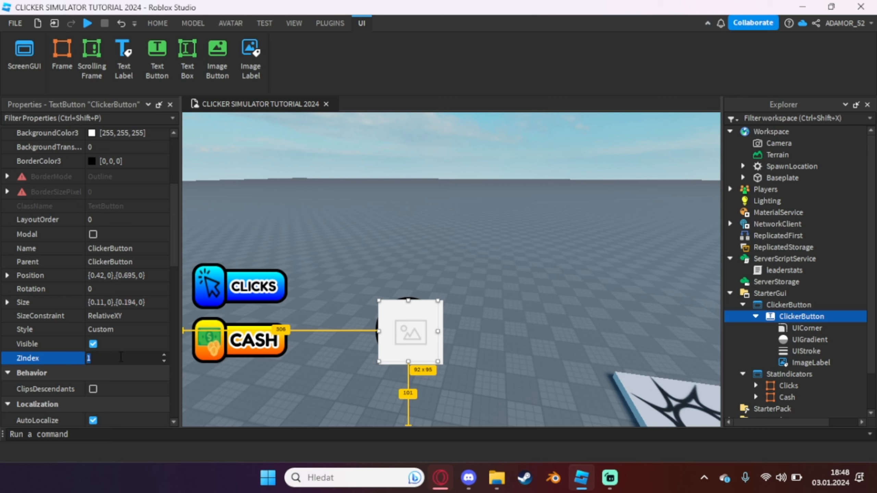
text(2)
key(Return)
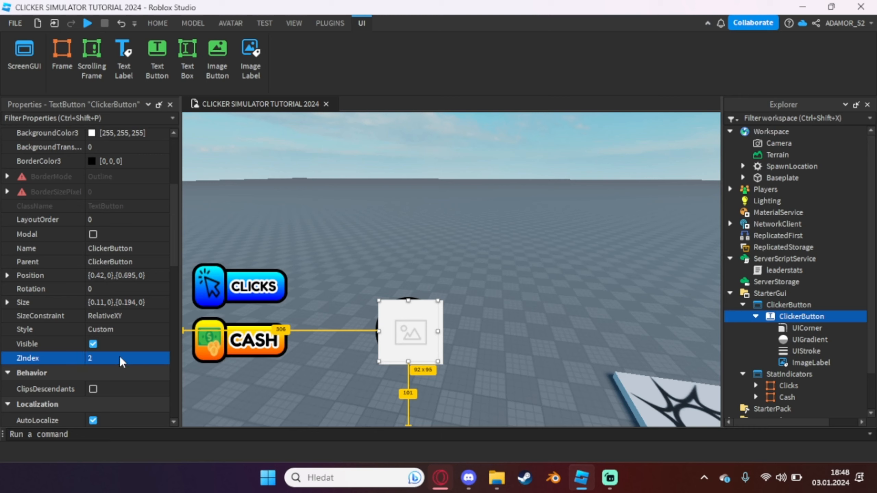
Set the ClickerButton text button's LayoutOrder to 2
click(121, 218)
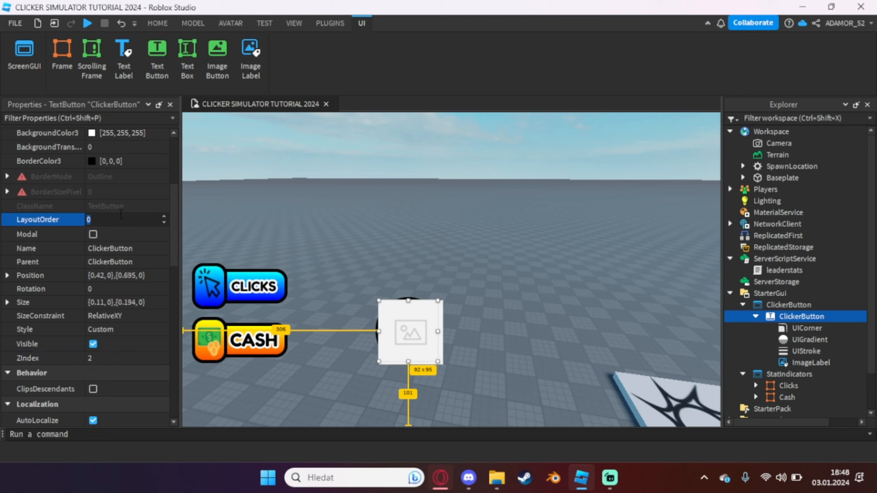
text(2)
key(Return)
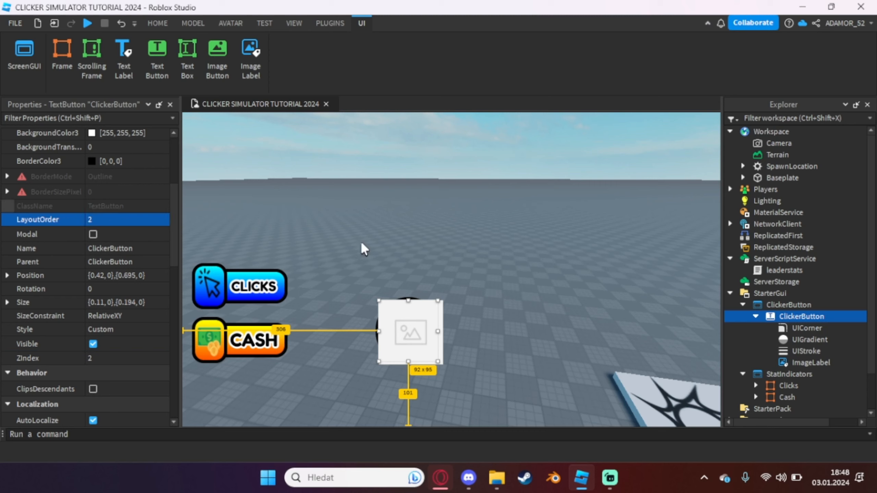
Move the clicker button together with its image label toward the horizontal centre of the view
click(784, 363)
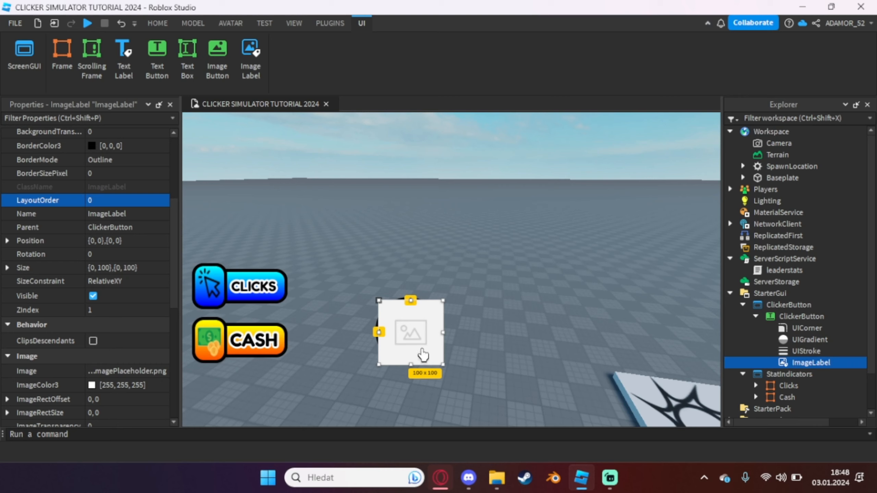
mouse_move(425, 353)
mouse_down()
mouse_move(418, 342)
mouse_move(449, 377)
mouse_move(442, 349)
mouse_up()
click(785, 362)
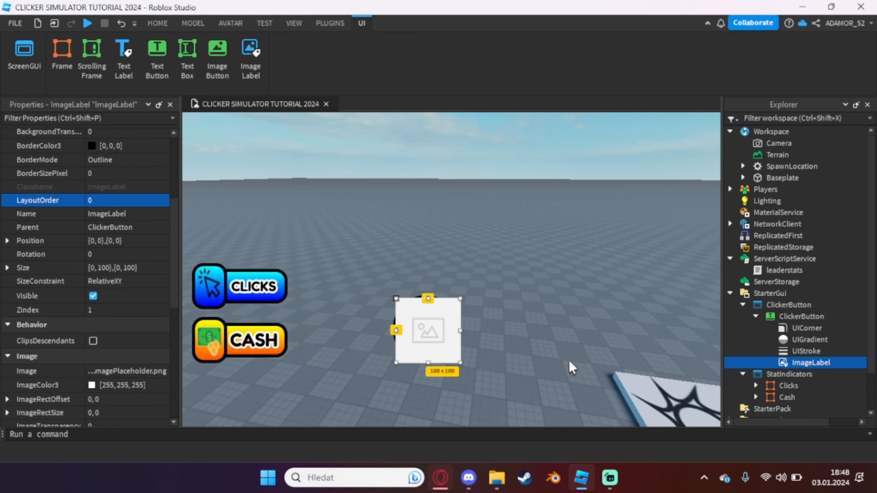
drag(450, 361, 472, 368)
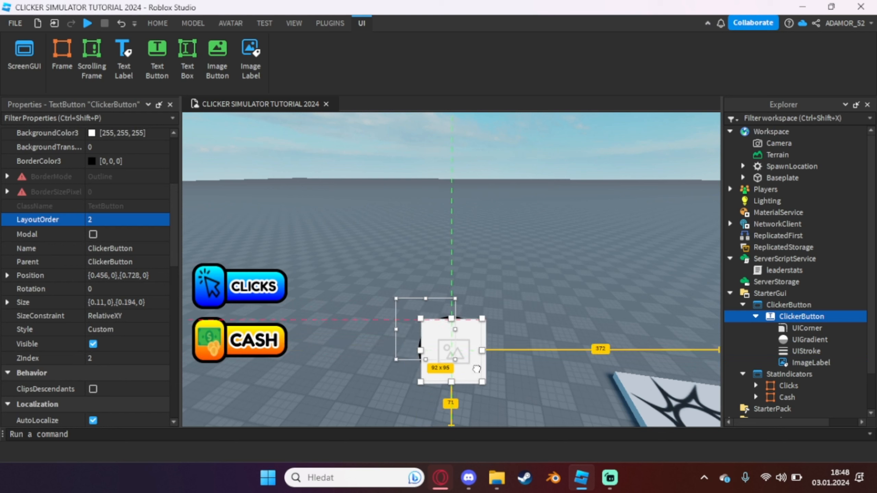
Rename the text button's ImageLabel as ClickerImage
click(801, 365)
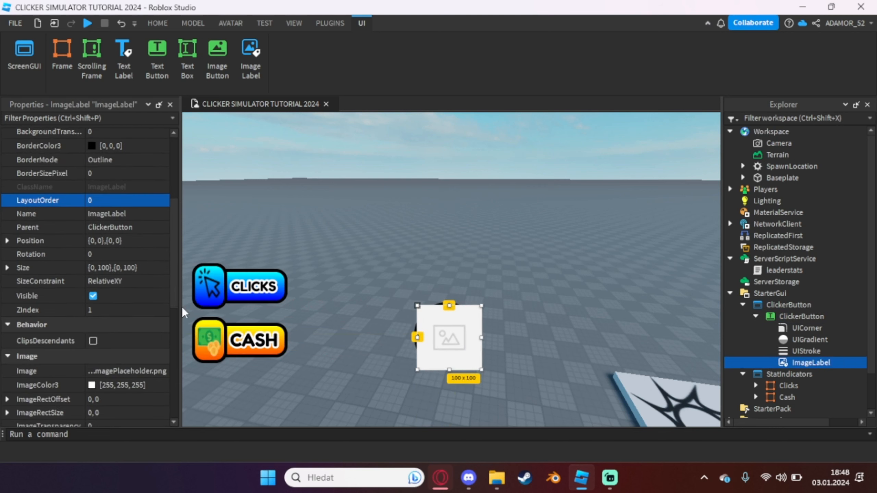
double_click(816, 366)
text(Cl)
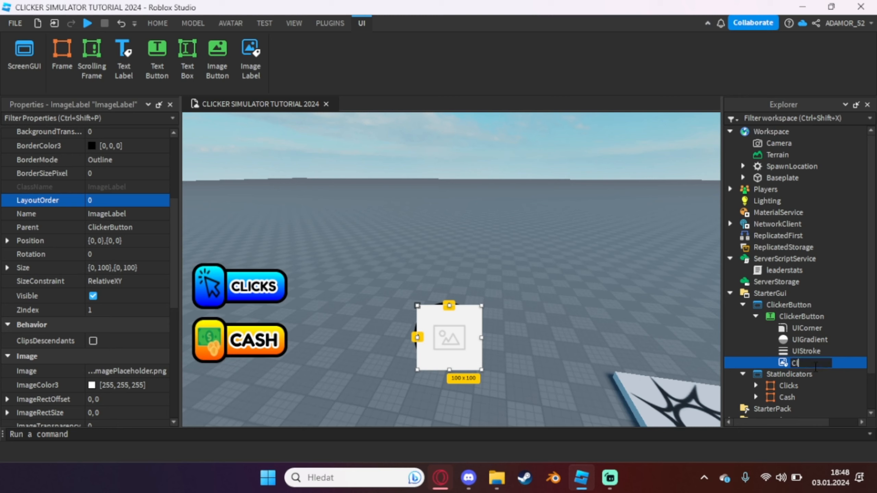
text(ickerImage)
key(Return)
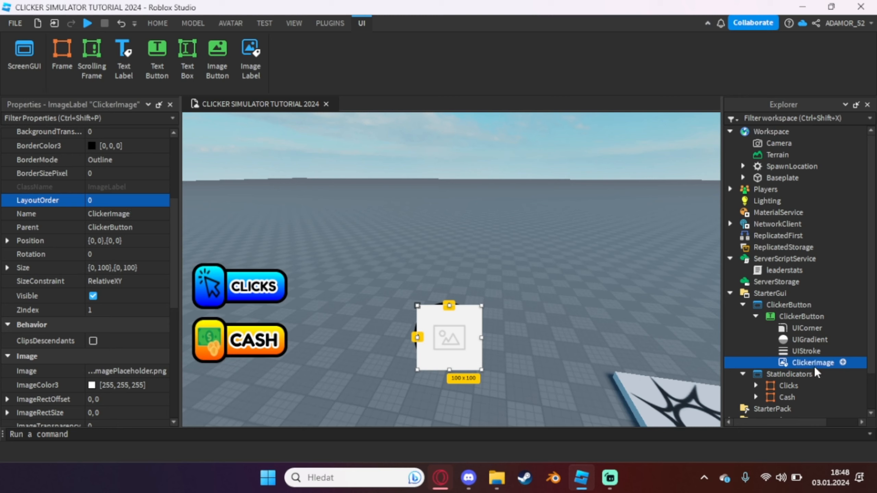
scroll(62, 241, down, 8)
scroll(93, 210, up, 3)
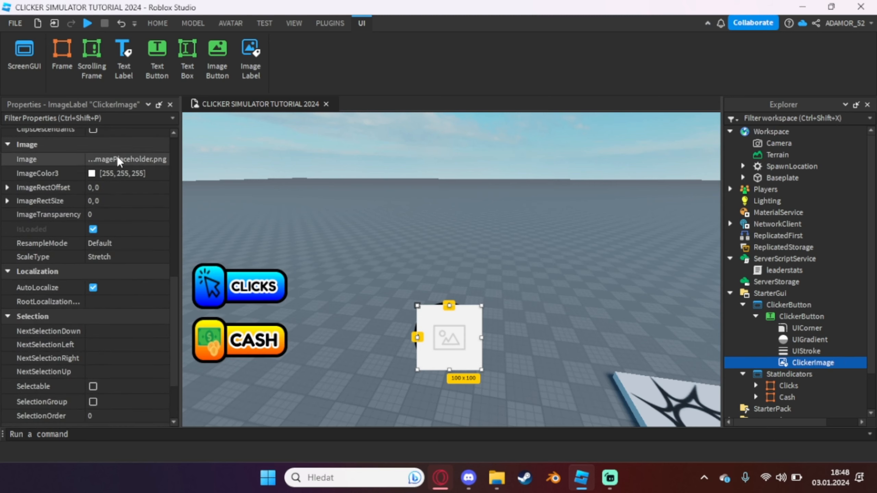
click(117, 159)
click(111, 229)
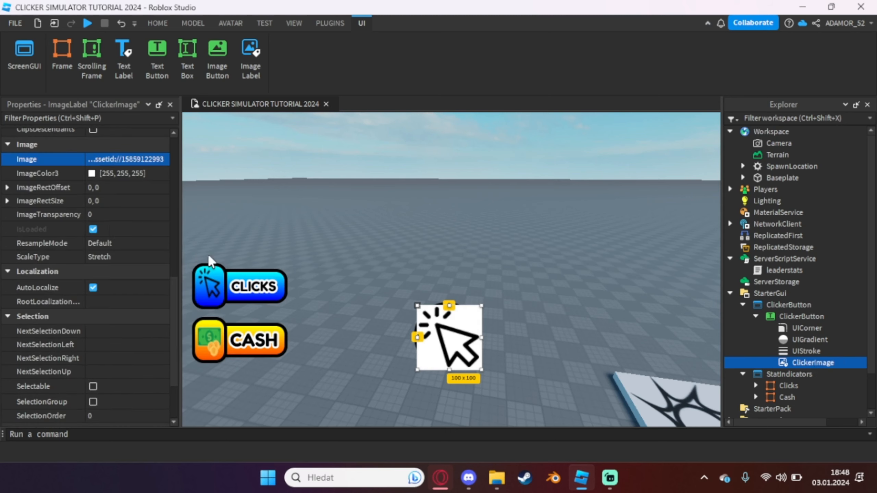
click(118, 212)
text(1)
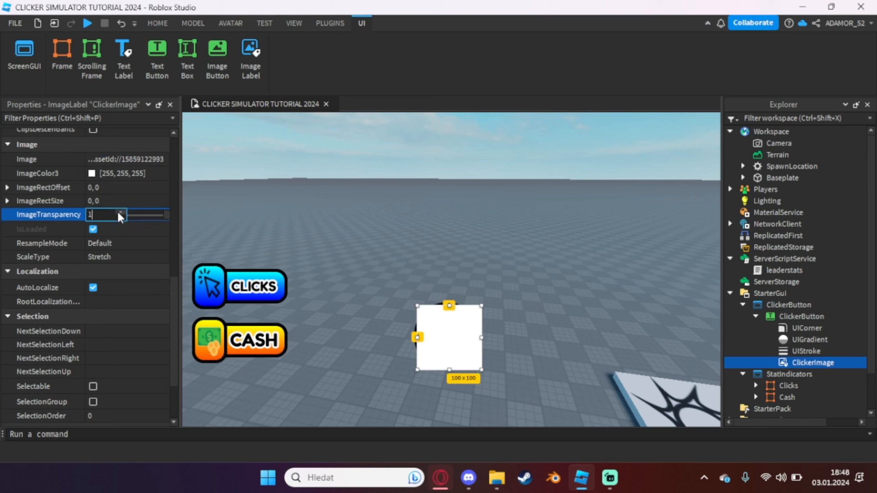
key(Return)
click(118, 212)
text(0)
key(Return)
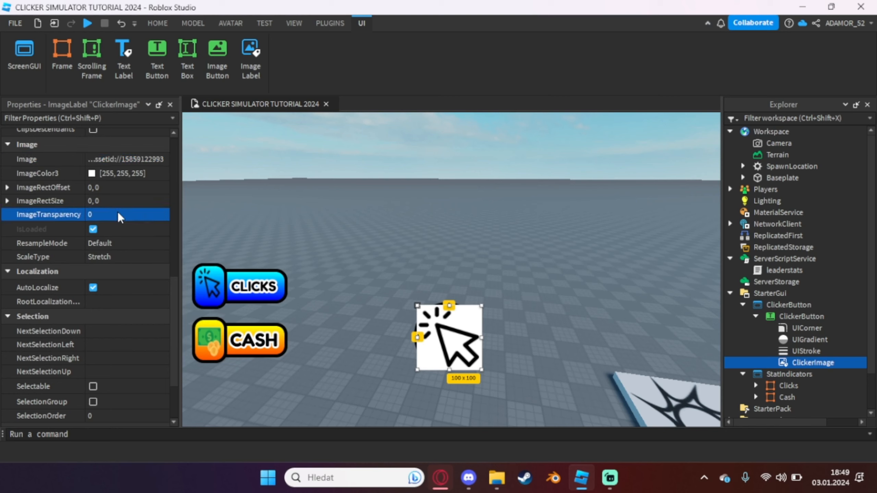
Set ClickerImage's BackgroundTransparency to 1
scroll(118, 214, up, 10)
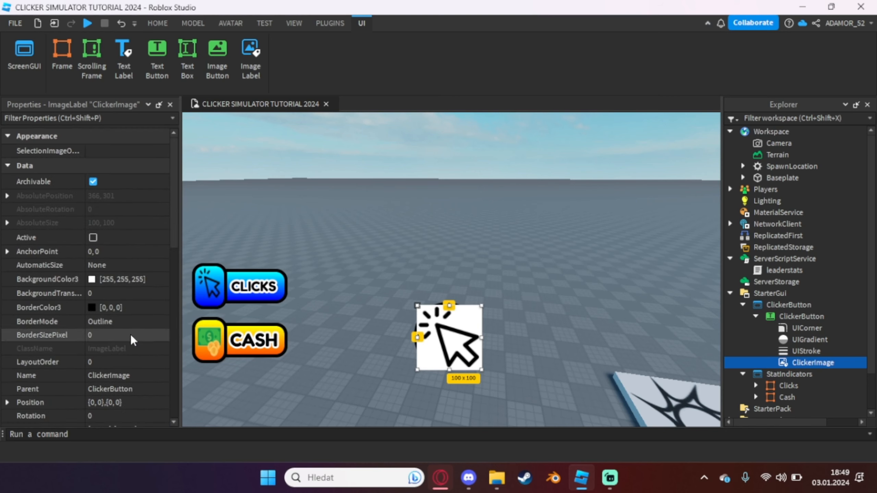
click(112, 294)
text(1)
key(Return)
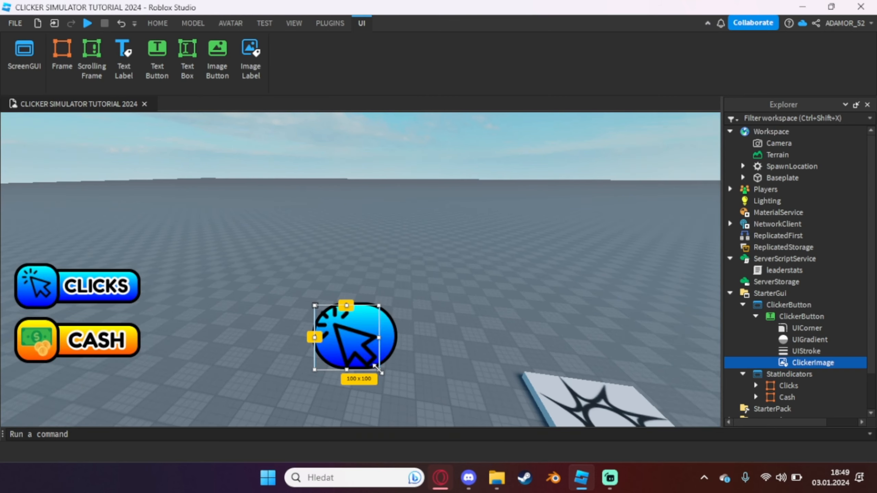
Adjust ClickerImage within the clicker button and set its Size to {1, 0},{1, 0} to match the button
drag(378, 369, 363, 342)
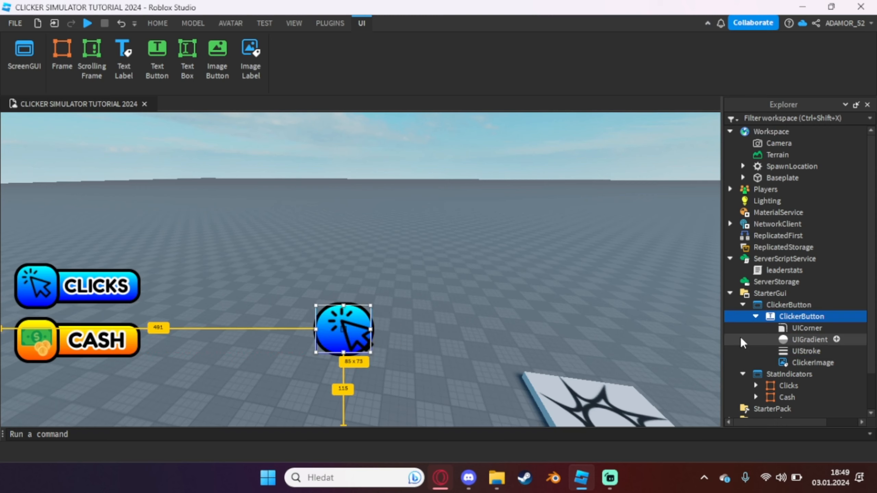
click(793, 364)
click(294, 23)
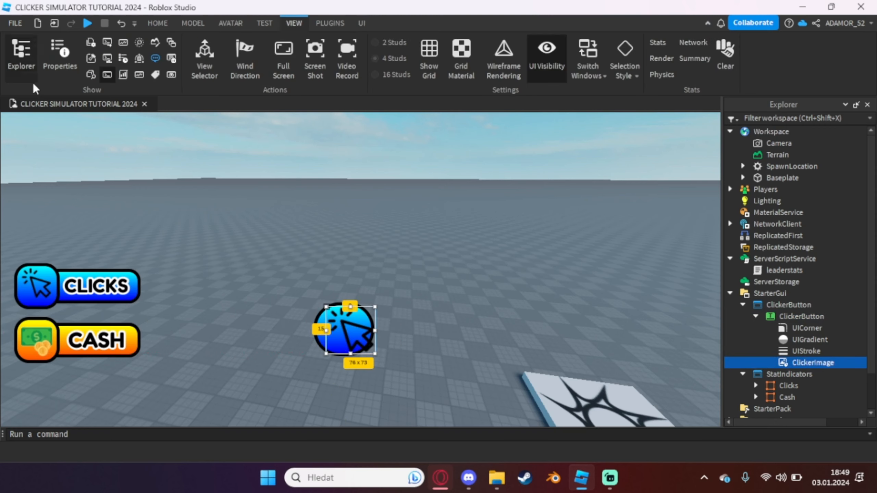
click(74, 60)
scroll(93, 224, up, 5)
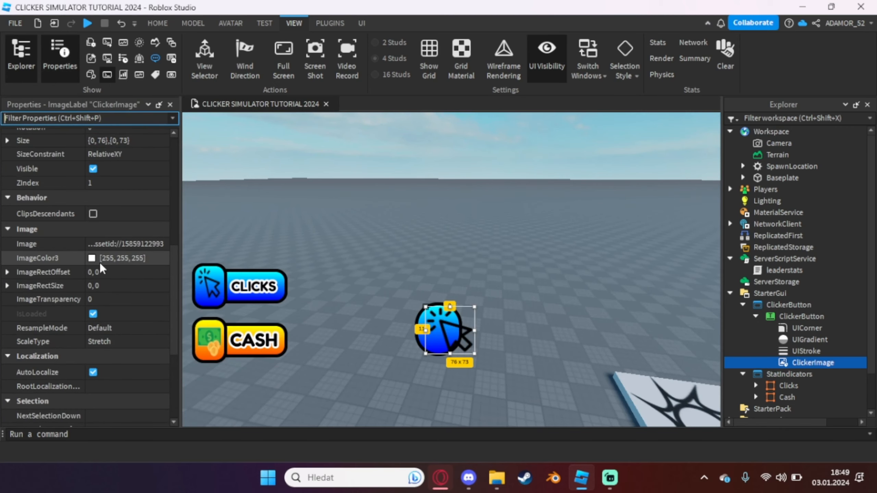
scroll(100, 262, up, 5)
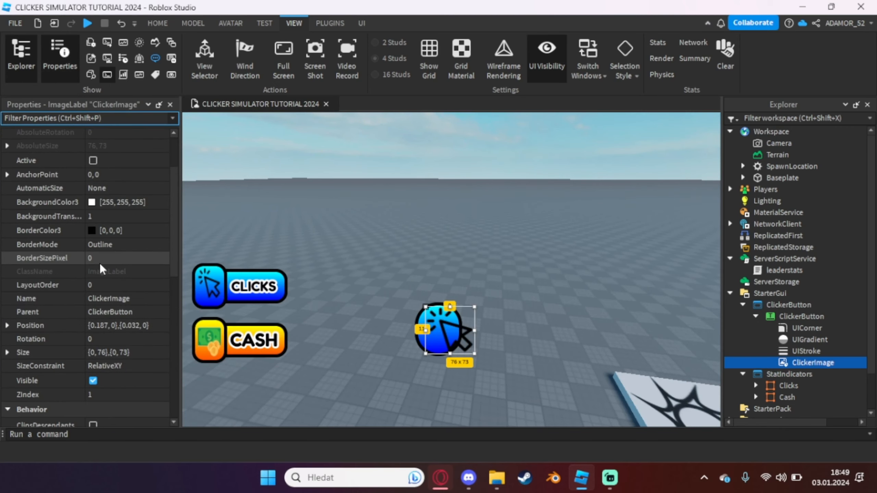
click(125, 353)
text(1,)
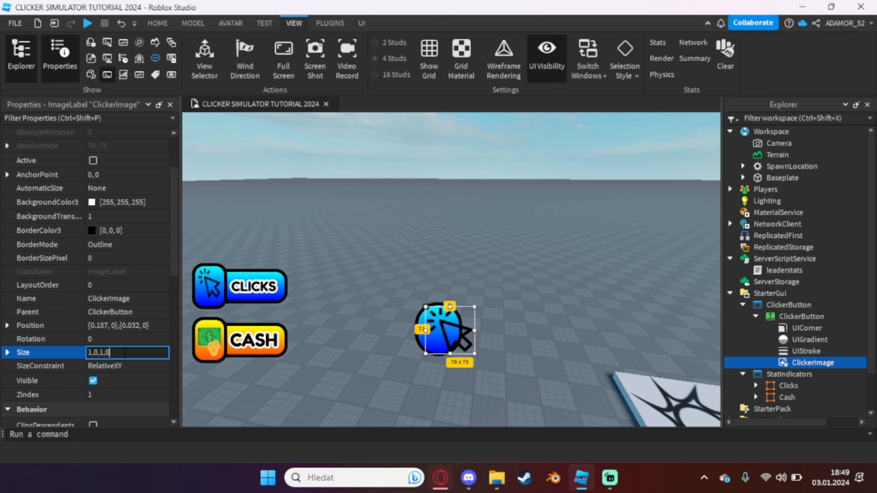
text(0,1,0)
key(Return)
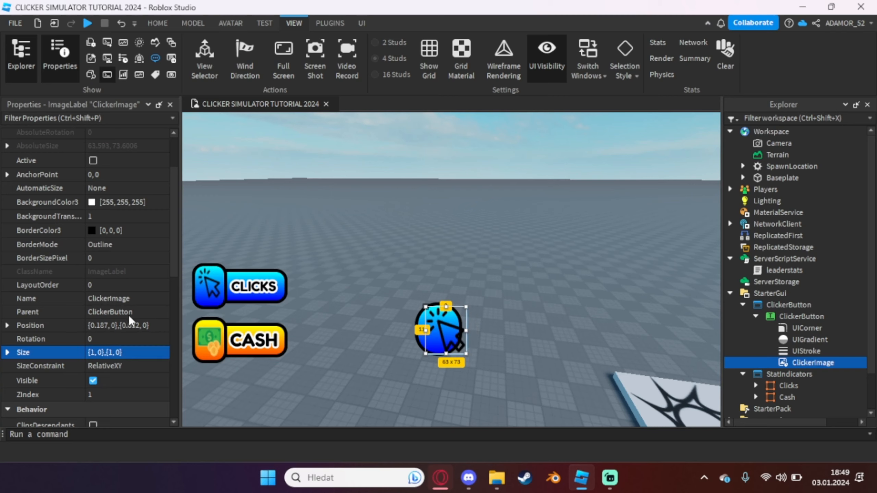
click(170, 104)
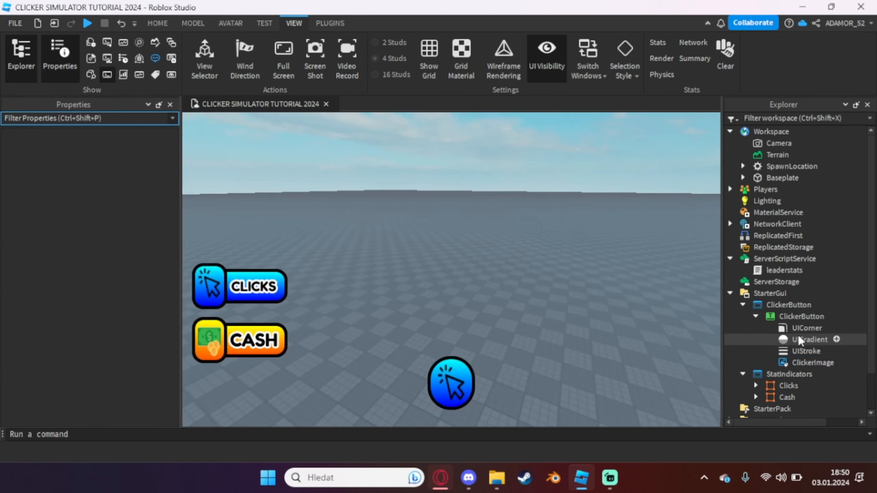
Add a LocalScript inside the ClickerButton text button and rename it Animation
click(802, 316)
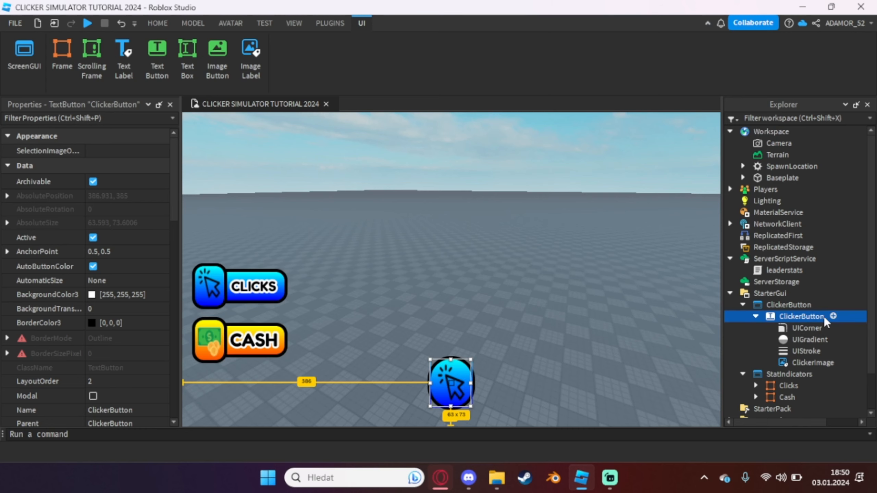
click(833, 316)
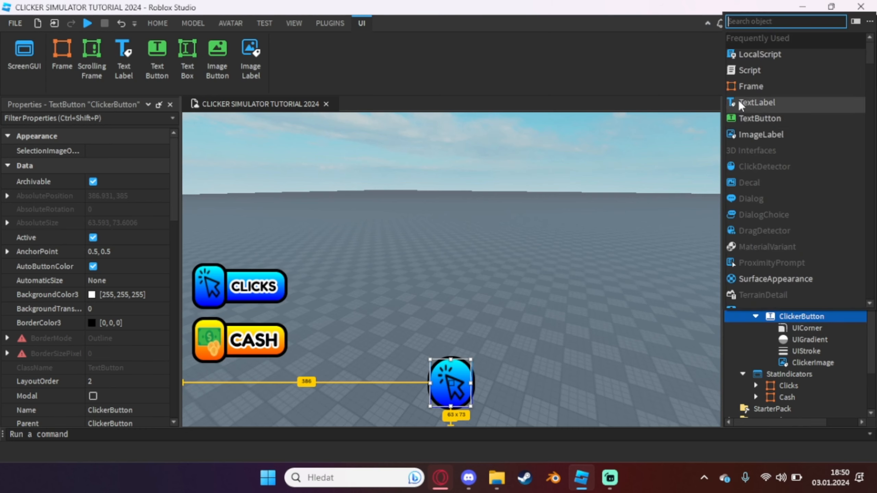
click(740, 57)
click(800, 362)
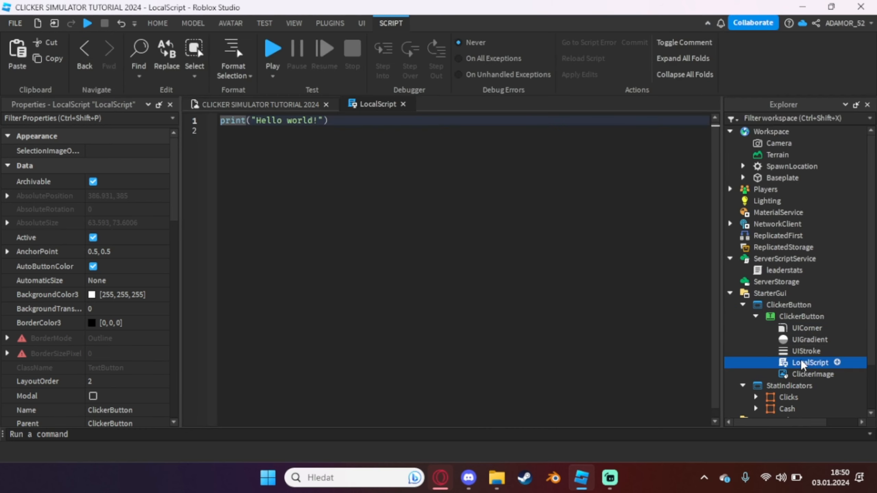
click(807, 362)
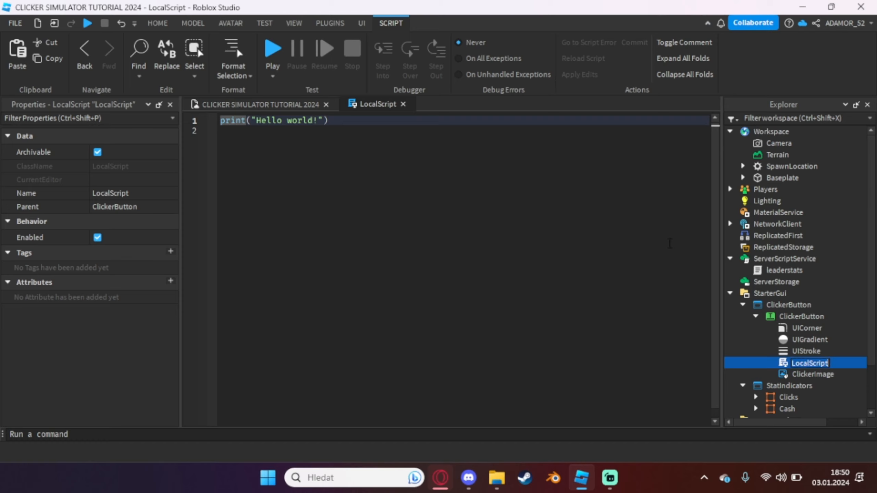
text(Animation)
key(Return)
Replace the Animation script's default code with the line local button = script.Parent
key(ctrl+a)
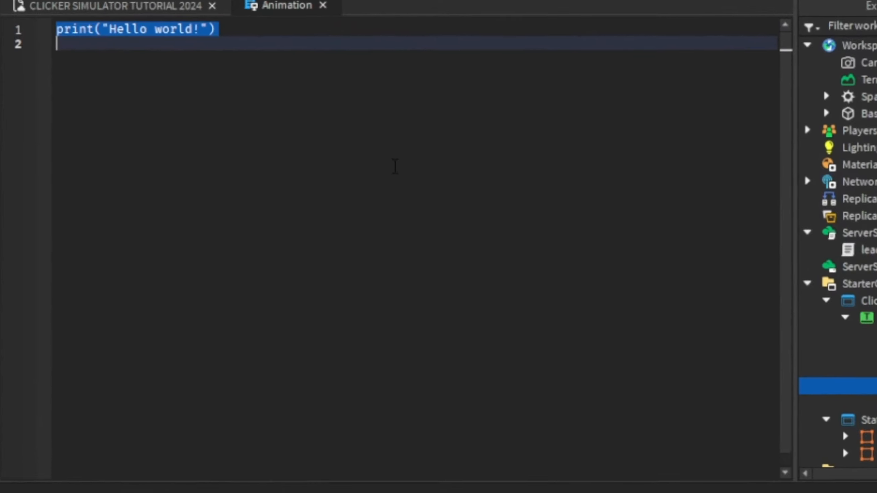
text(local bu)
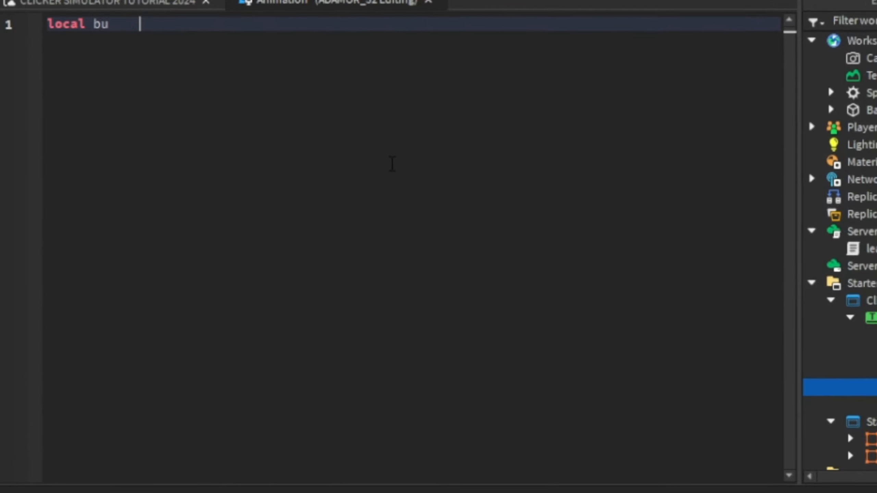
text(z)
key(BackSpace)
text(tton é)
key(BackSpace)
text(= script.Parent)
key(Return)
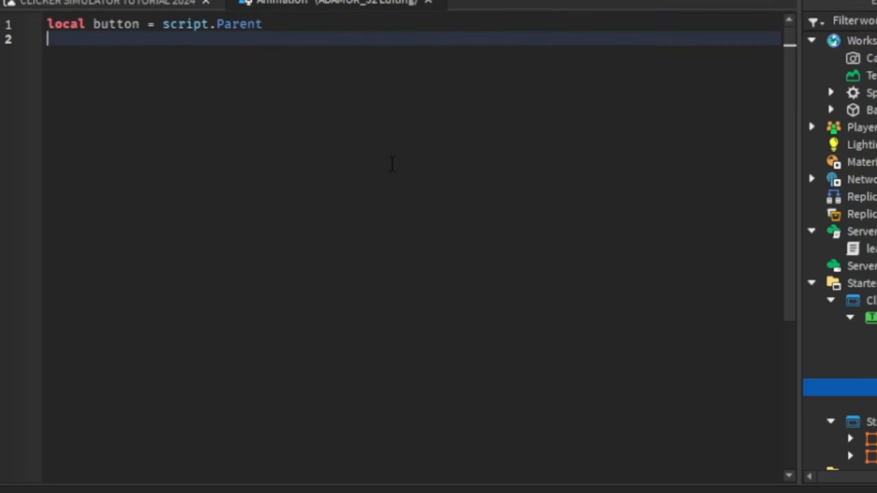
Add a button.MouseEnter:Connect(function() handler below the button variable
key(Return)
text(b)
key(BackSpace)
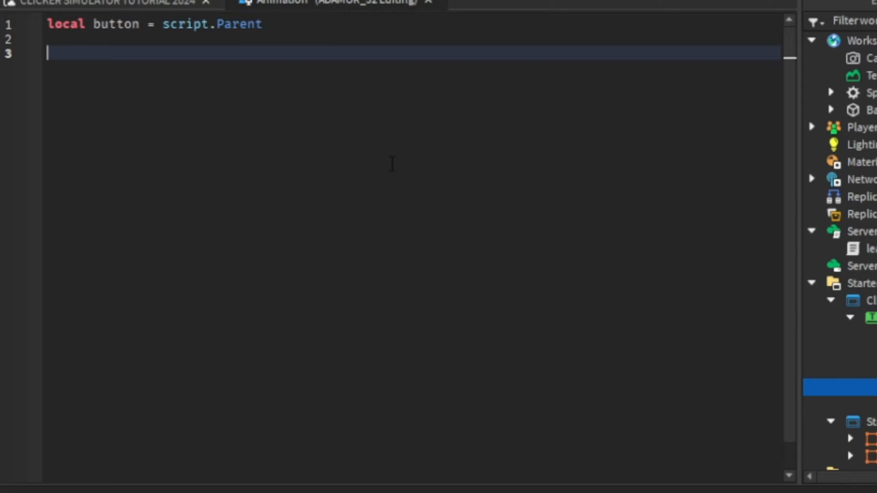
text(button.MOU)
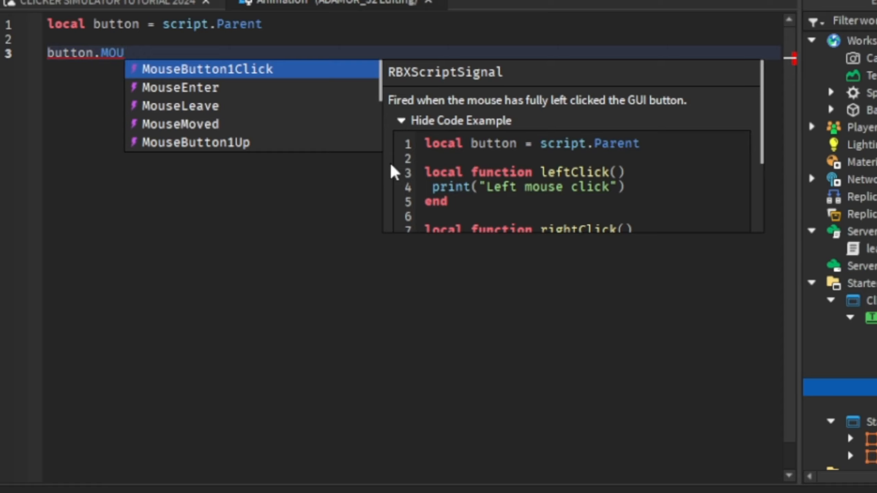
key(Down)
key(Down)
key(Up)
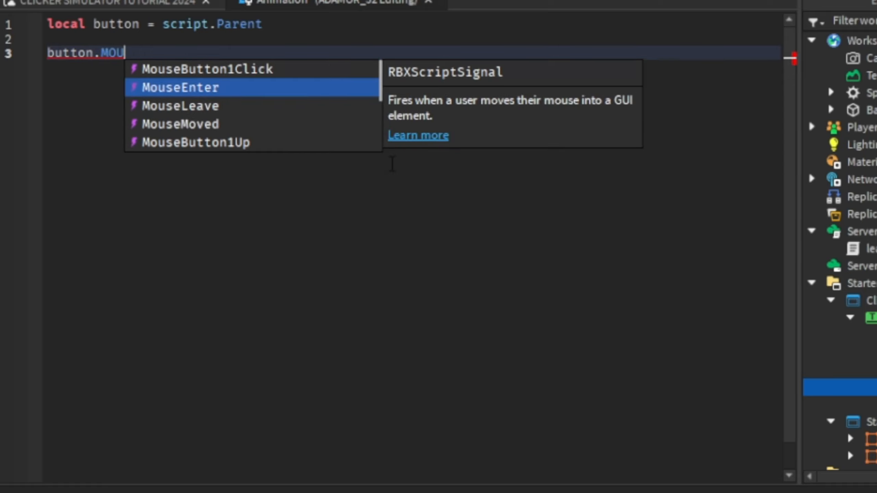
key(Tab)
text(:cp)
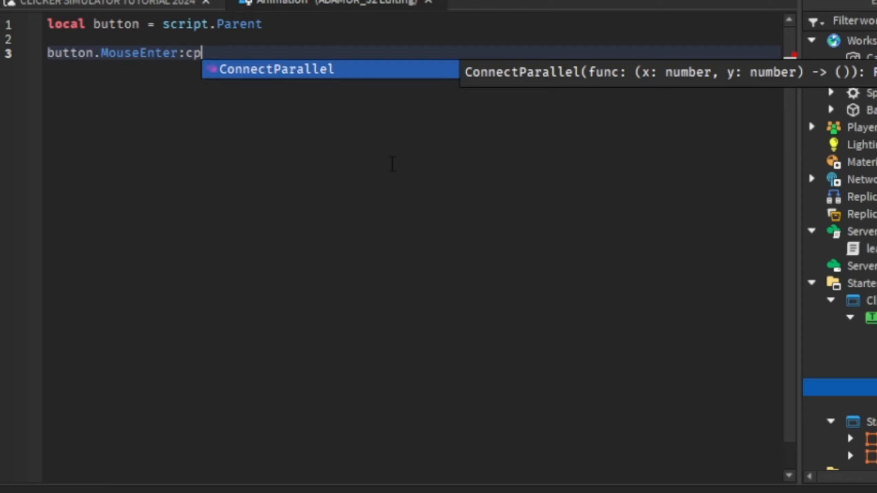
key(BackSpace)
key(Tab)
text((fun)
key(BackSpace)
key(BackSpace)
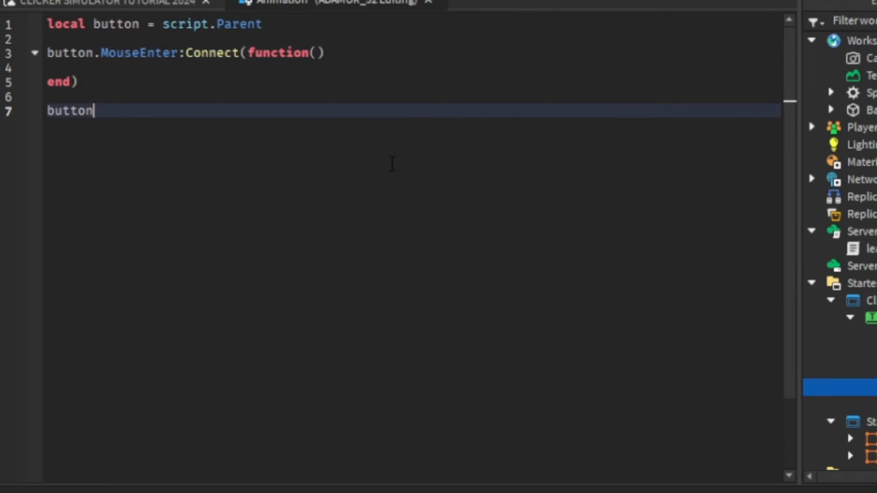
Add an empty button.MouseLeave:Connect(function() handler below the MouseEnter handler
text(.)
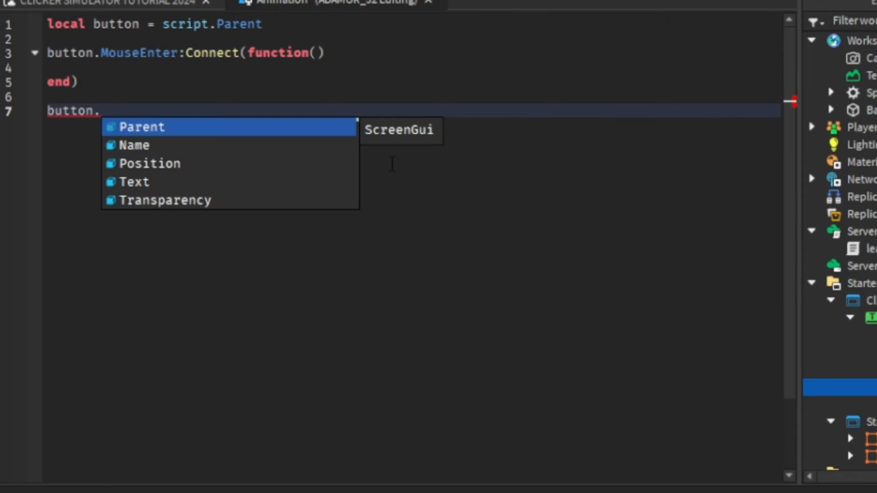
text(mous)
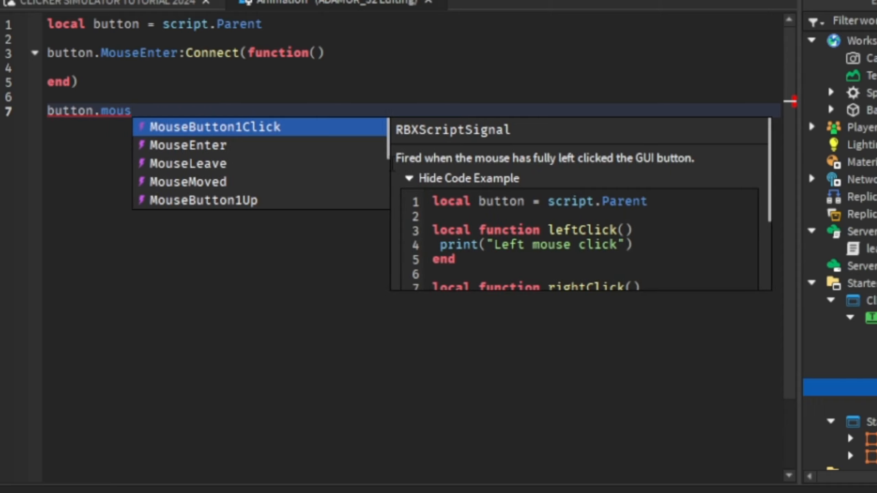
key(Down)
key(Tab)
key(BackSpace)
key(BackSpace)
key(BackSpace)
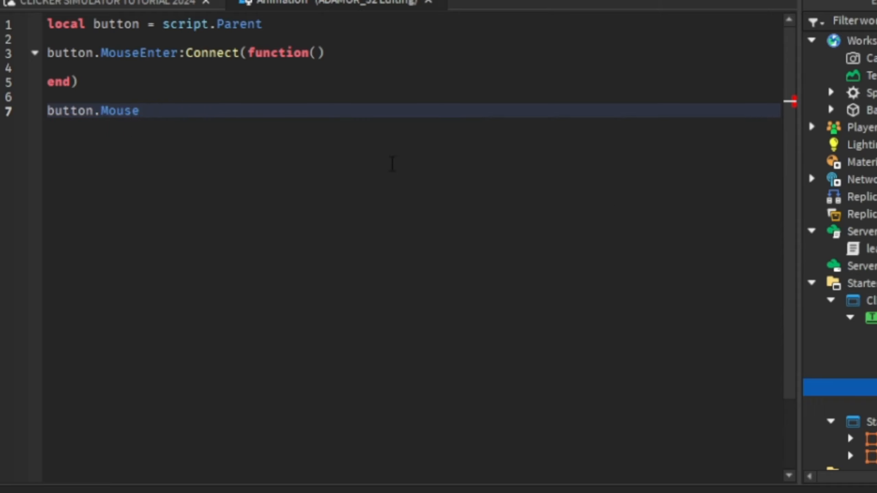
text(L)
key(Tab)
text(:c)
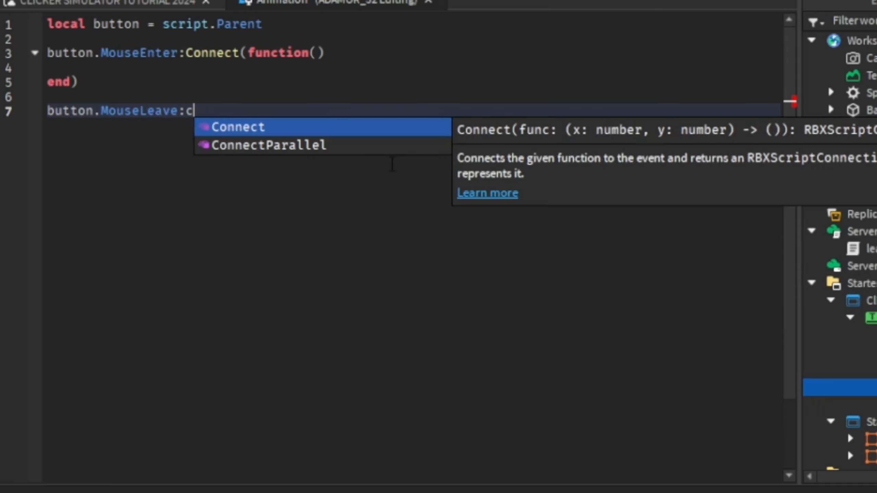
key(Down)
key(Tab)
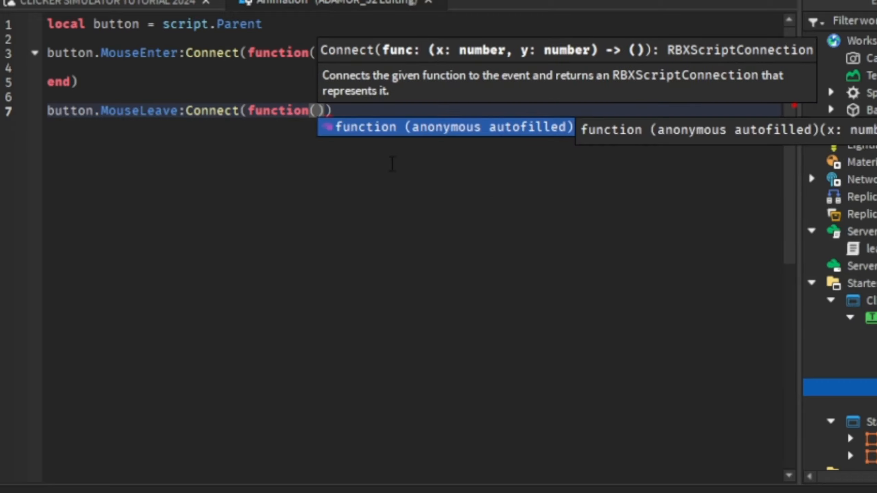
key(Return)
Add an empty button.MouseButton1Up:Connect(function() handler below the MouseLeave handler
key(Down)
key(Return)
key(Return)
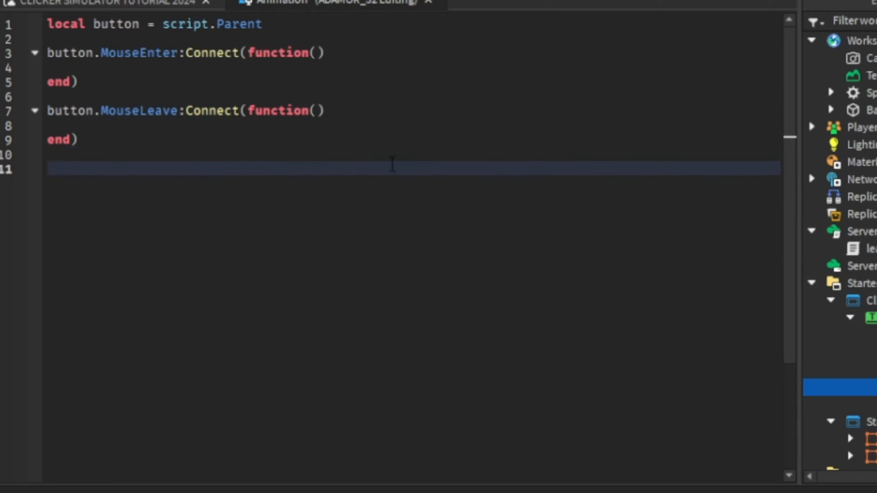
text(button.mo)
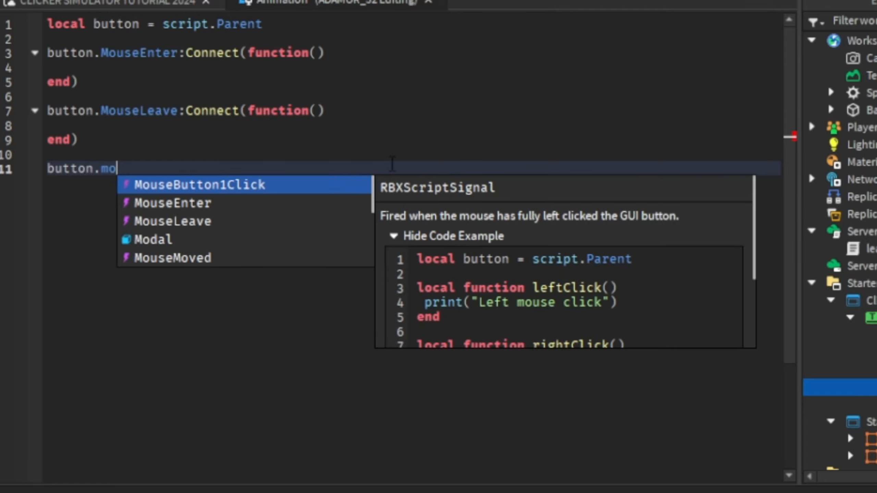
text(u)
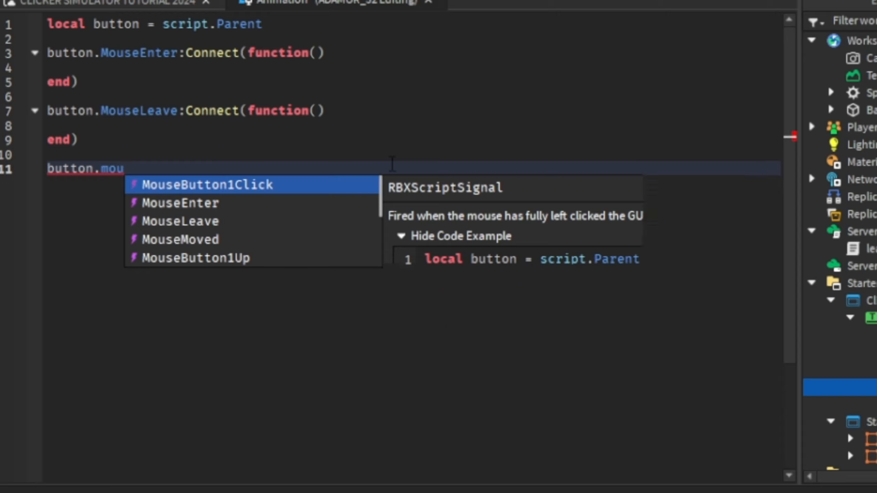
key(Down)
key(Down)
key(Down)
key(Down)
key(Tab)
text(:)
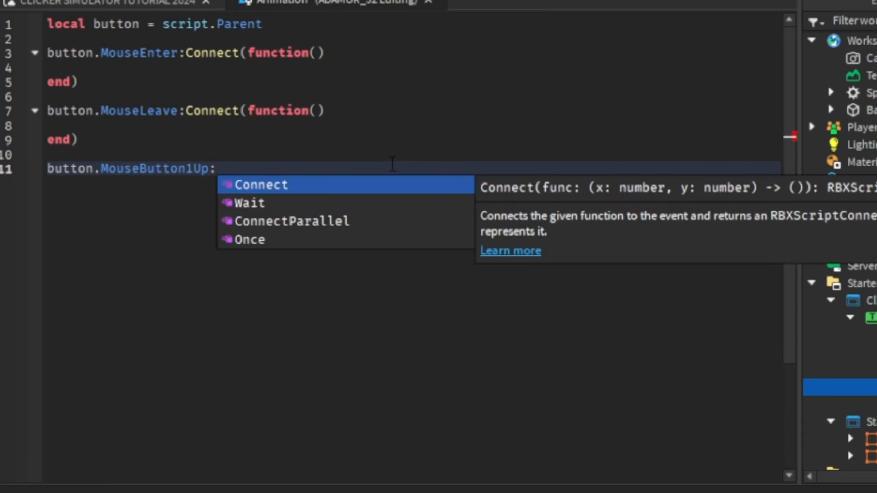
text(C)
key(Tab)
text(function)
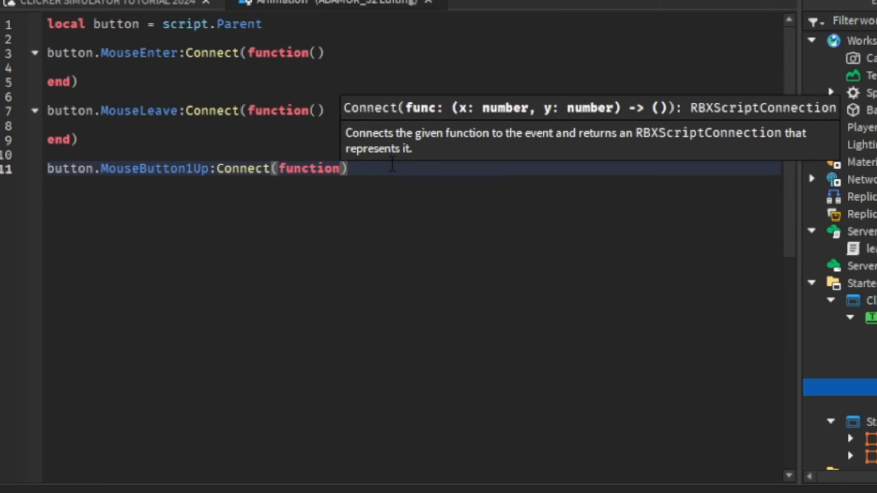
key(Tab)
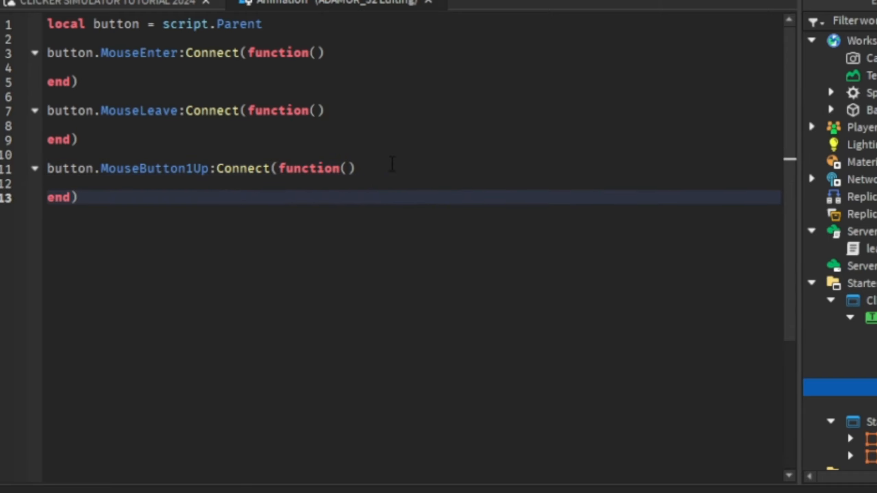
Add an empty button.MouseButton1Down:Connect(function() handler at the end of the Animation script
key(Return)
key(Return)
text(button.mou)
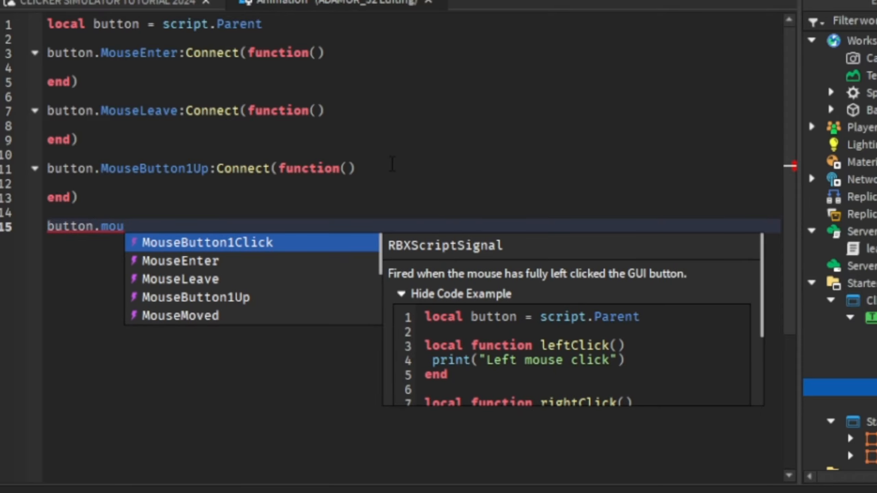
key(Down)
key(Down)
key(Down)
key(Down)
key(Down)
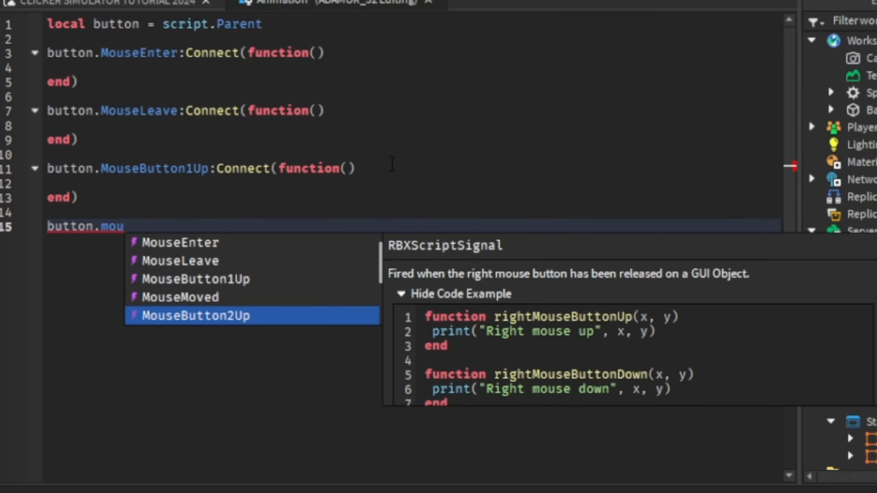
key(Down)
key(Down)
key(Up)
key(Tab)
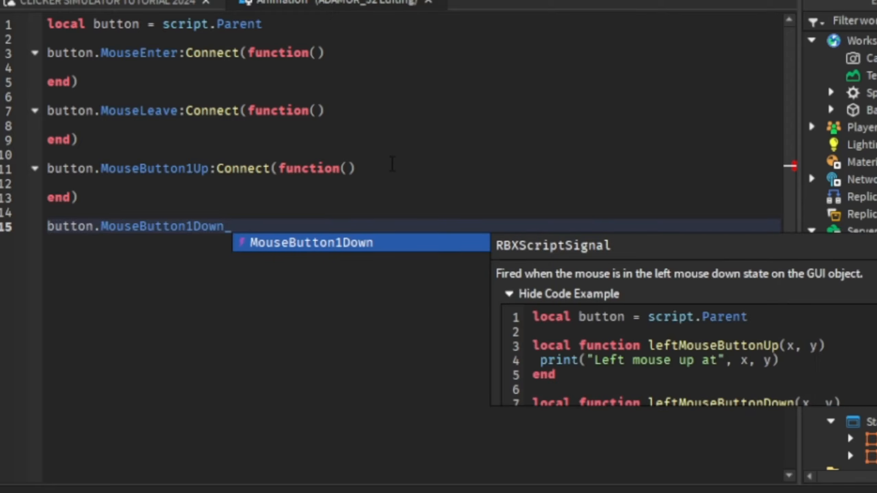
text(:C)
key(Tab)
text(fu)
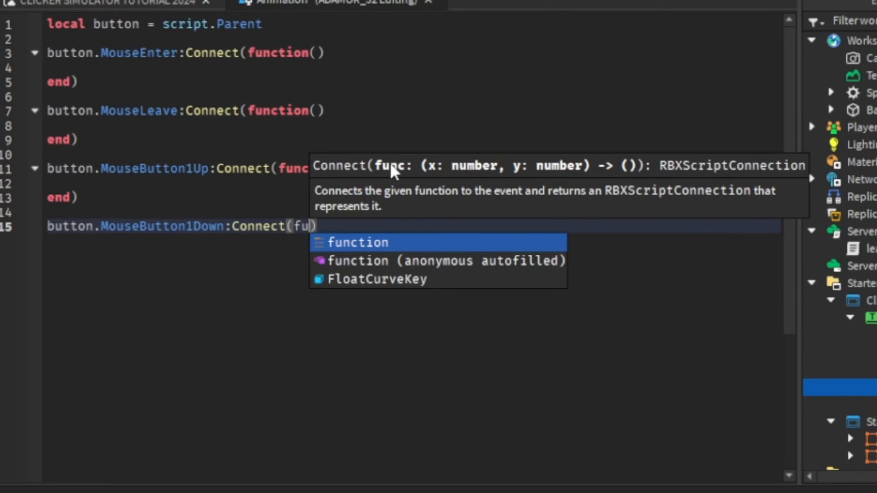
key(Tab)
text(())
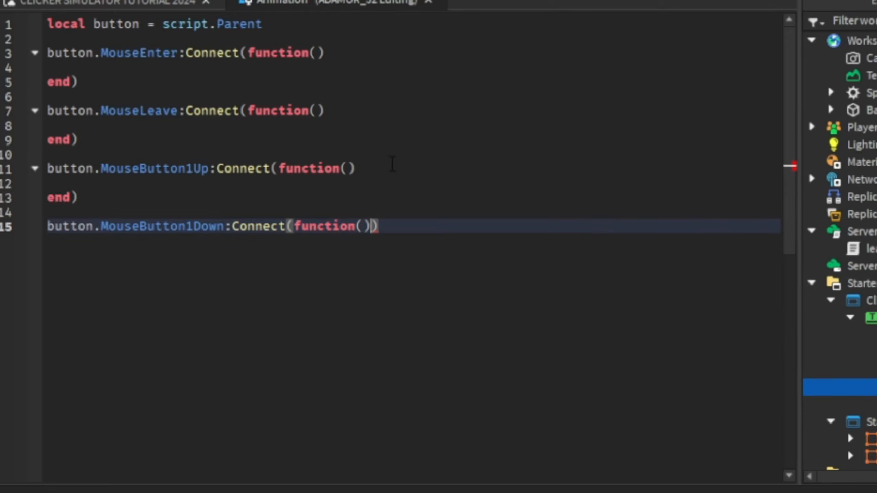
key(Return)
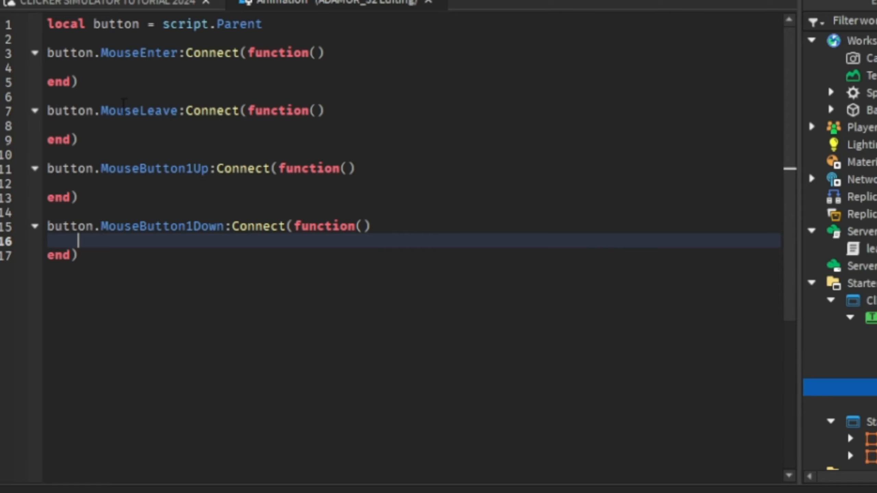
Check the clicker button in the viewport and write button:TweenSize(UDim2.new()) inside the script's MouseLeave handler
click(122, 11)
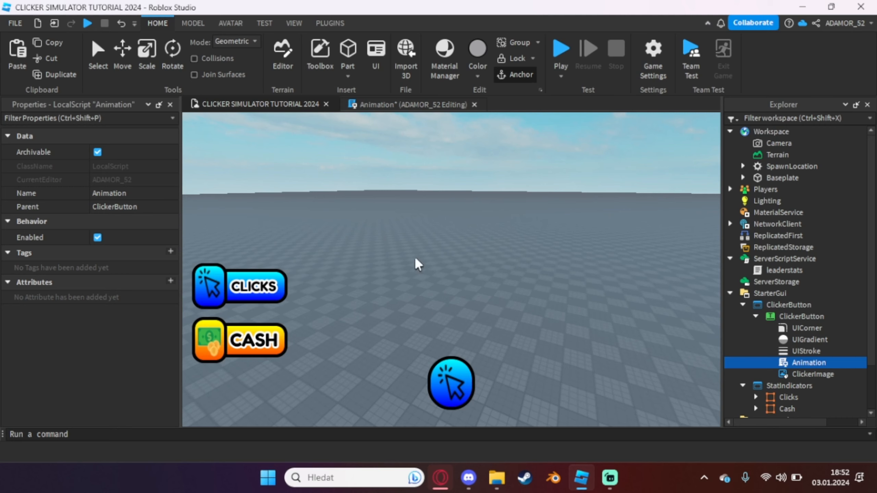
click(392, 104)
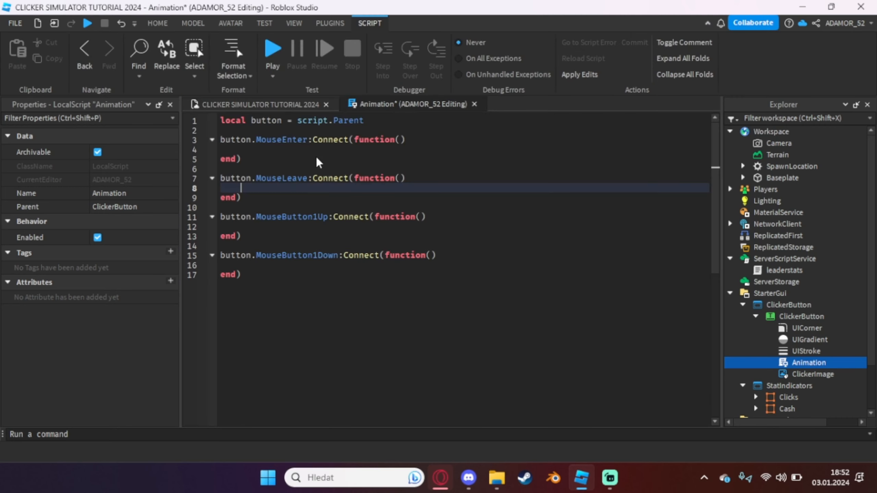
text(bu)
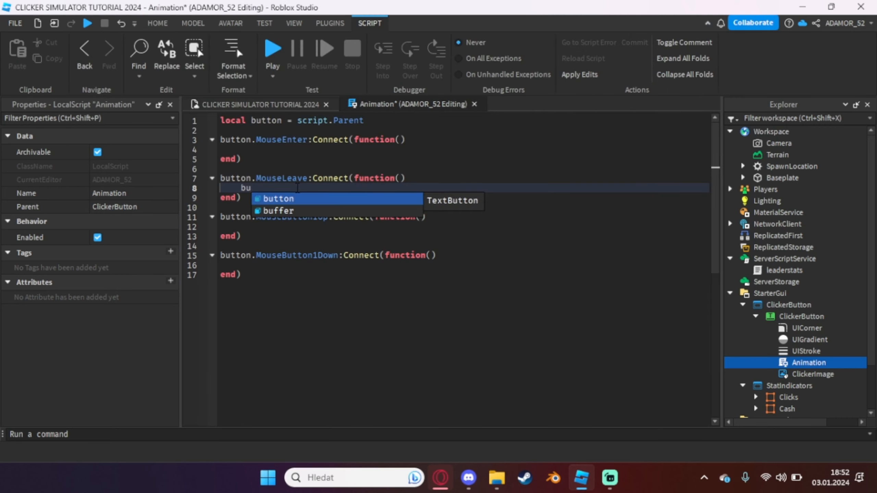
text(tton:t)
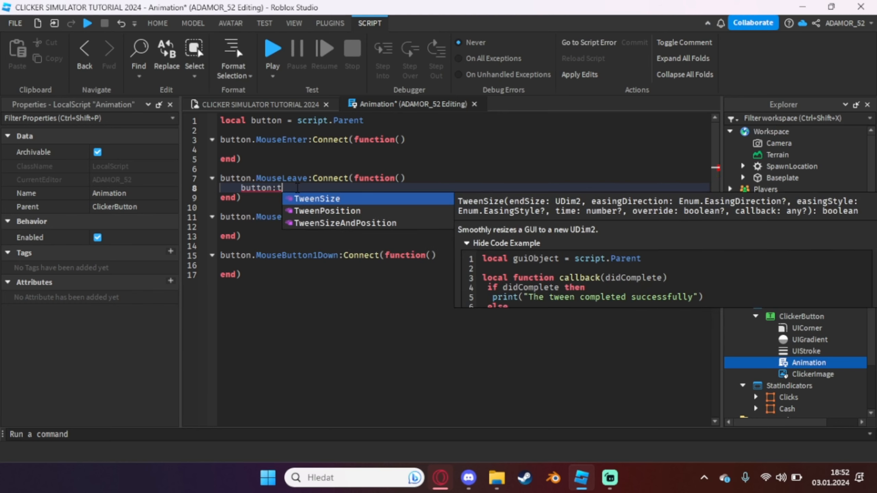
key(Tab)
text((UDim2.new()
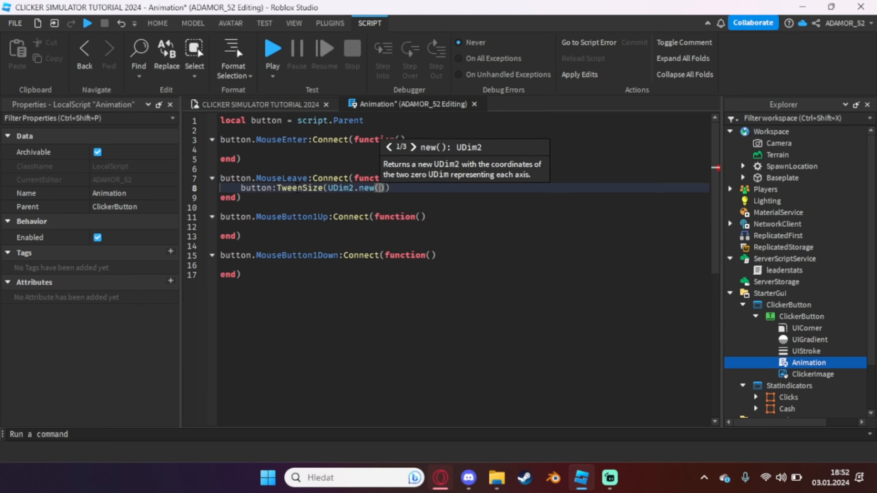
Copy the ClickerButton's X and Y Size values into the MouseLeave tween as UDim2.new(0.076, 0, 0.15, 0)
click(775, 317)
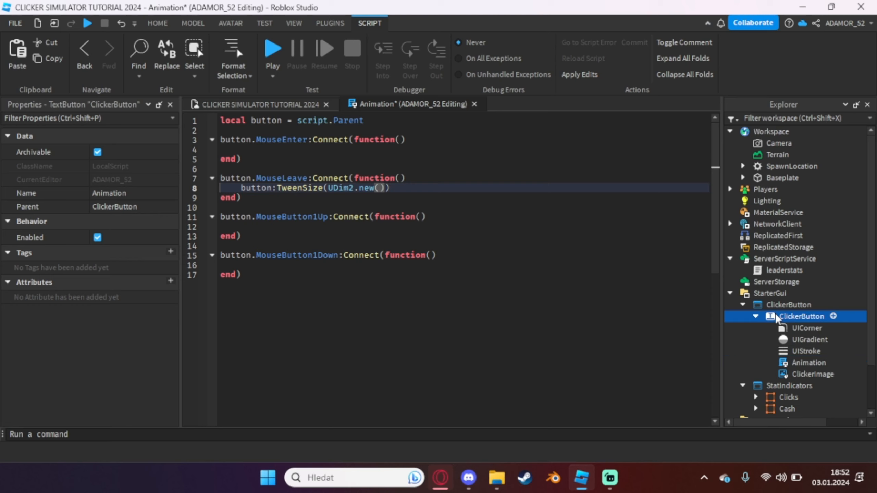
scroll(69, 269, down, 6)
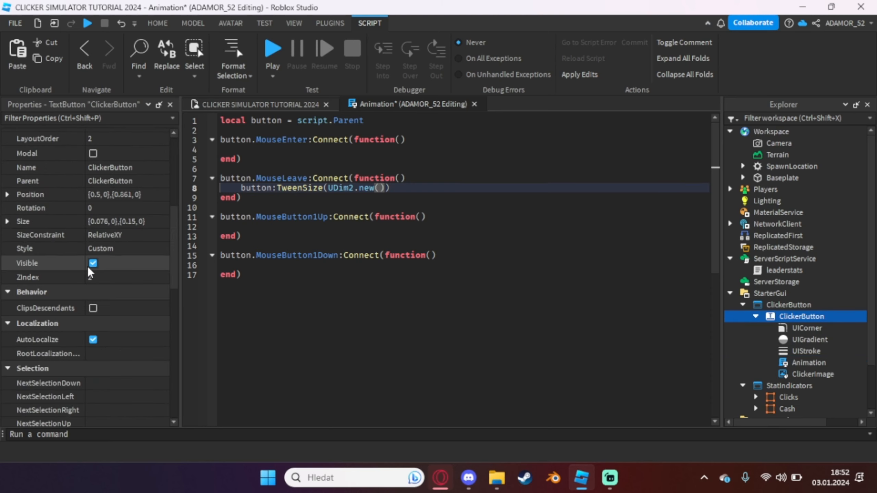
click(7, 221)
click(131, 234)
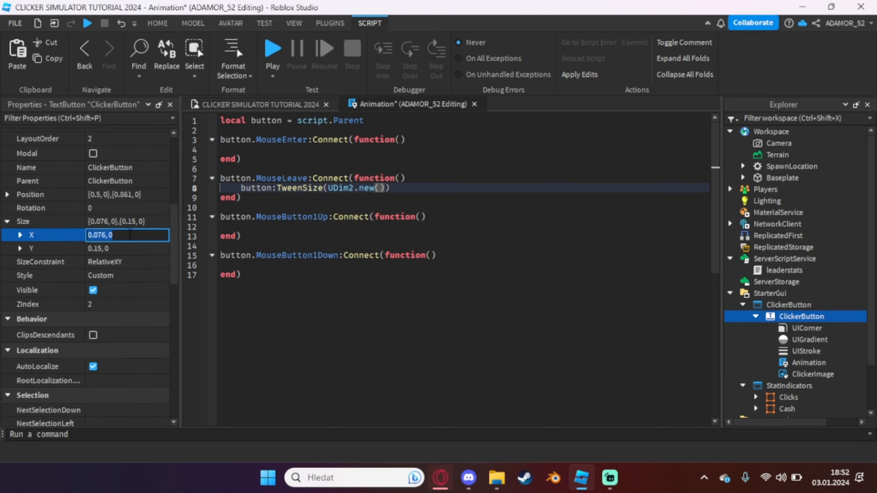
text(0.076, 0)
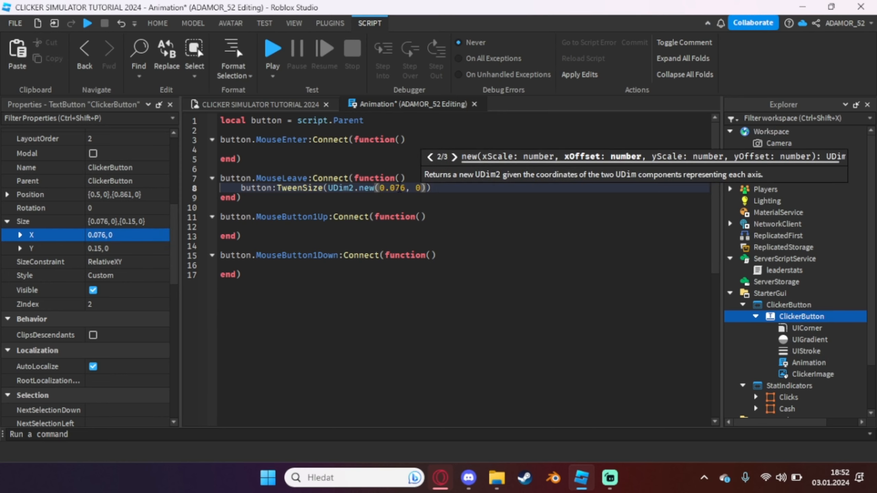
text(,)
click(106, 249)
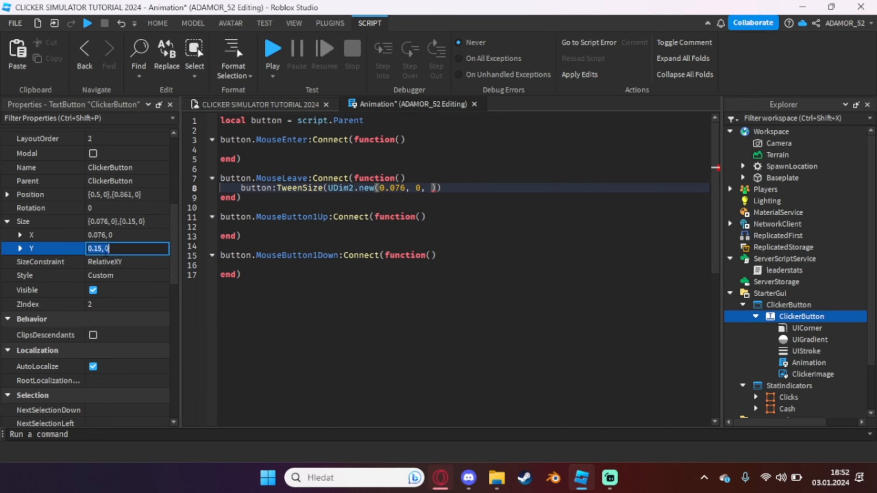
key(ctrl+c)
click(437, 190)
key(ctrl+v)
text(), )
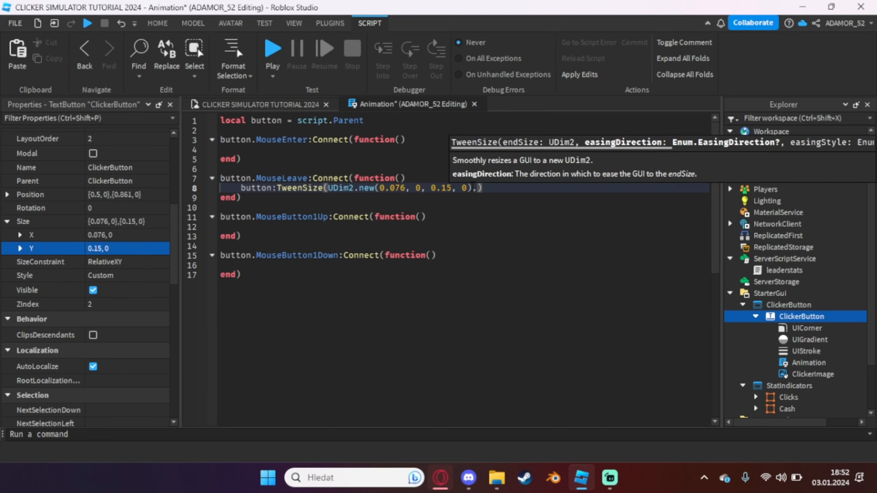
text(Enum.eas)
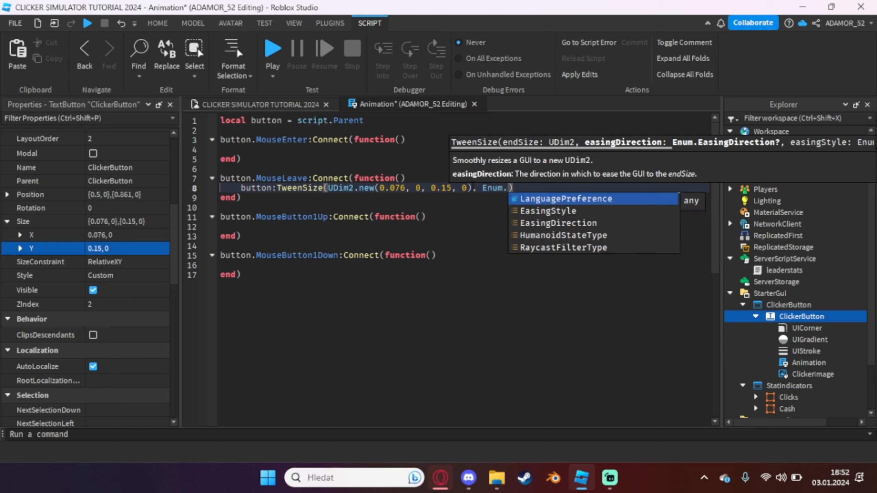
Add Enum.EasingDirection.InOut as the second argument of the TweenSize call
key(Tab)
key(BackSpace)
key(BackSpace)
key(BackSpace)
key(BackSpace)
key(BackSpace)
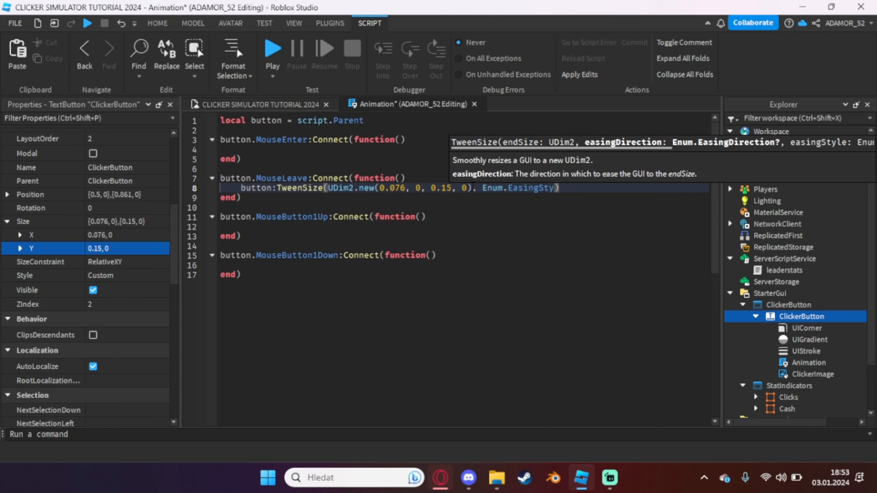
text(d)
key(Tab)
text(.)
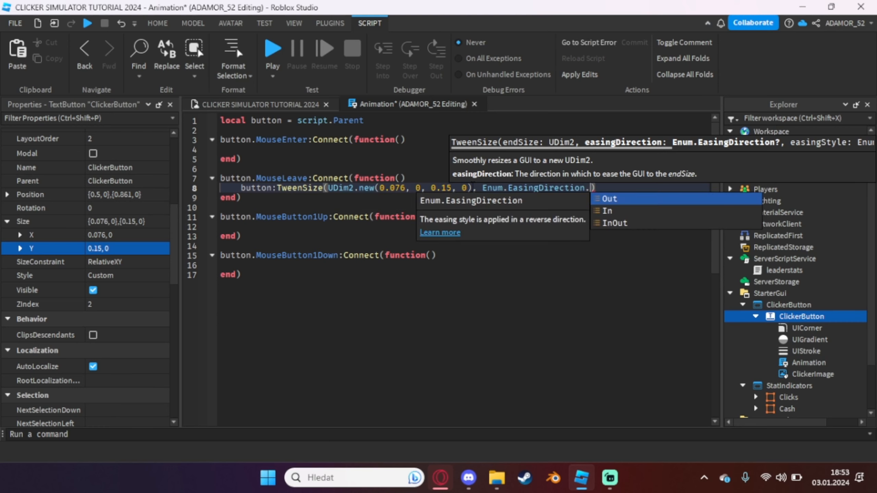
text(In)
key(Down)
key(Tab)
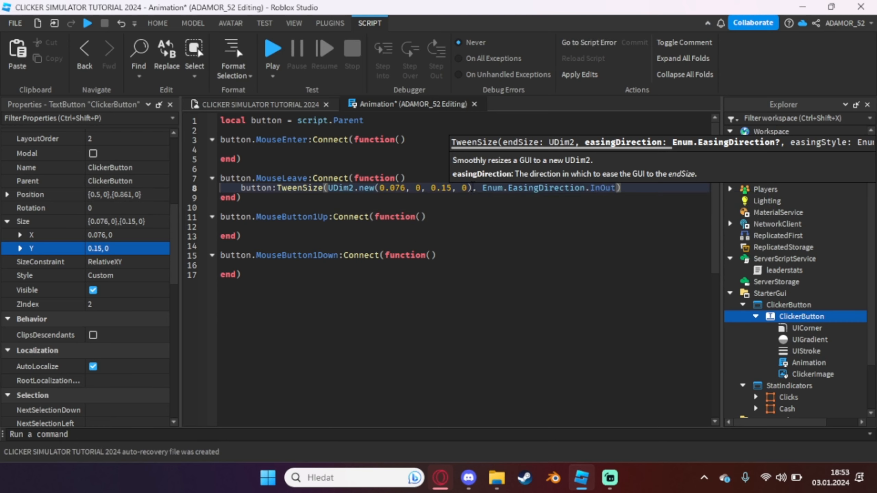
Add Enum.EasingStyle.Quint as the third argument of the MouseLeave TweenSize call
text(, Enum.r)
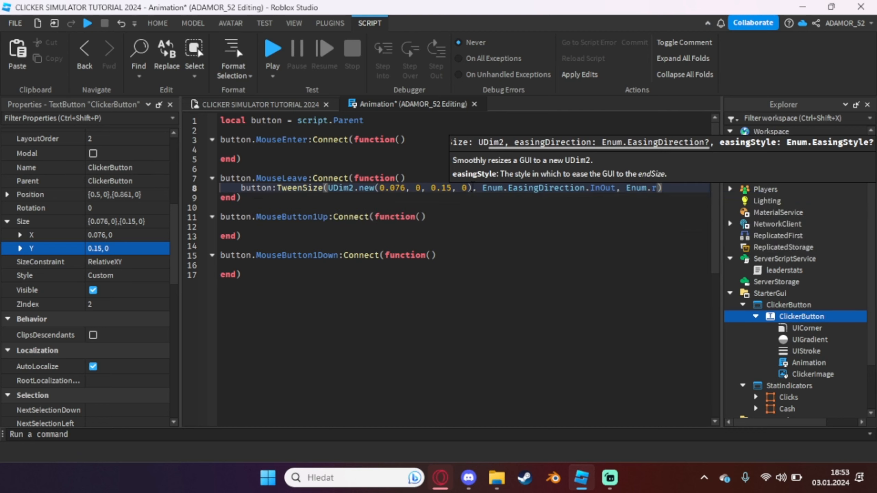
text(a)
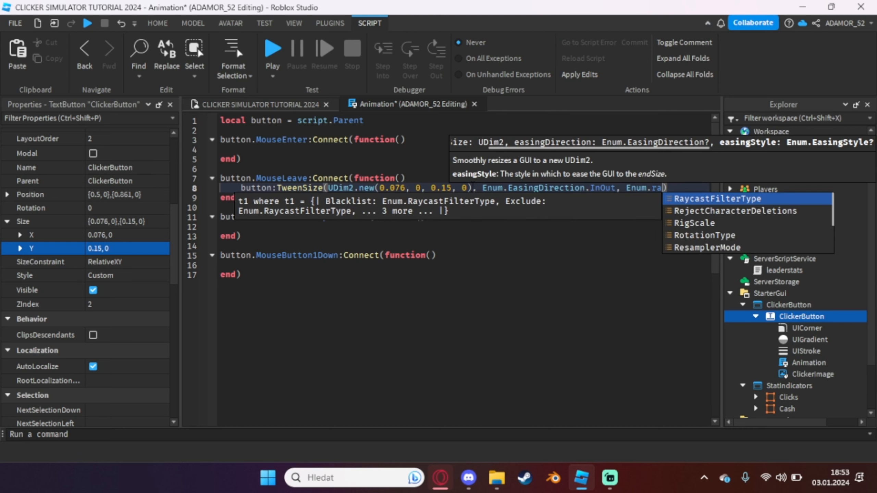
key(BackSpace)
key(BackSpace)
text(ras)
key(BackSpace)
key(BackSpace)
key(BackSpace)
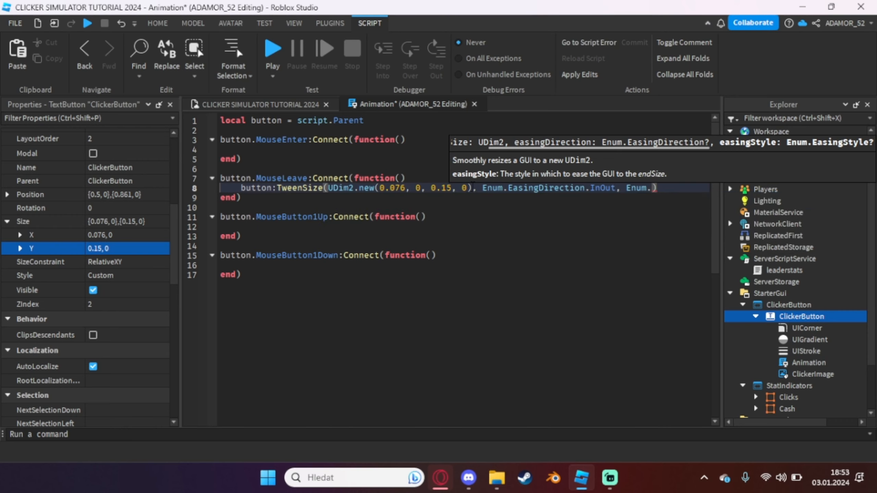
text(easi)
key(Tab)
text(.)
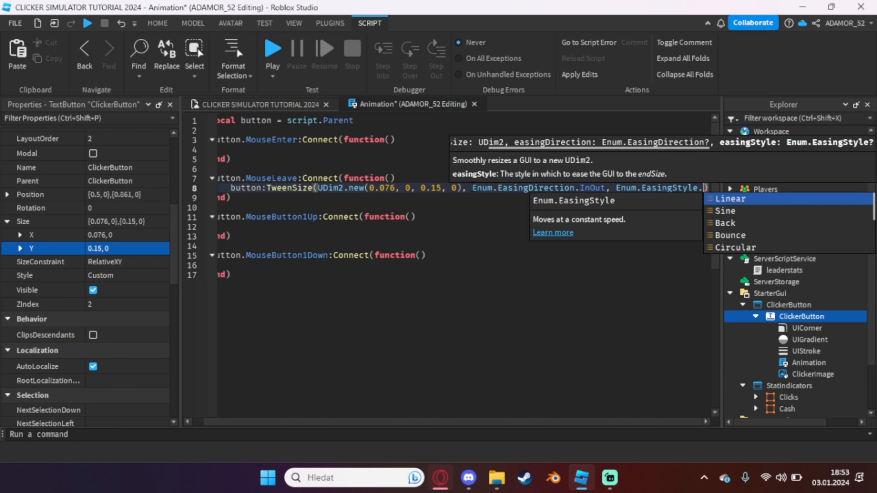
text(quin)
key(Tab)
Complete the MouseLeave TweenSize call with a time of 0.15 and the override argument true
text(, )
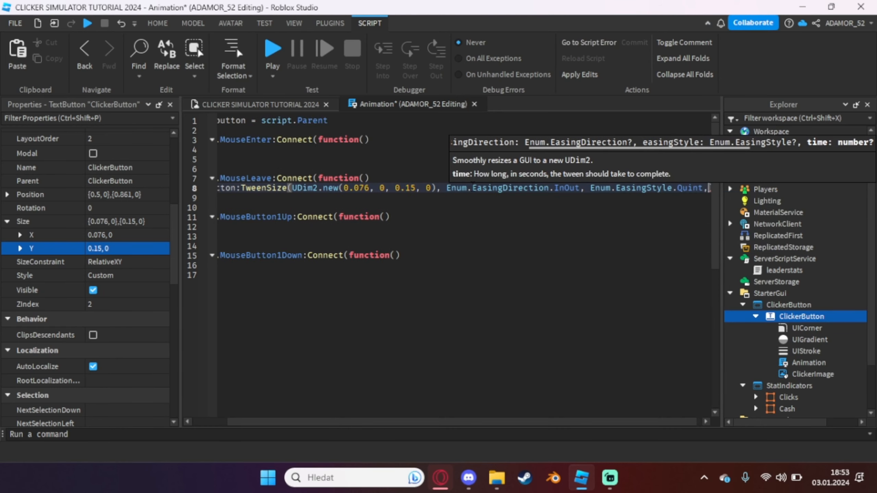
text(0.15)
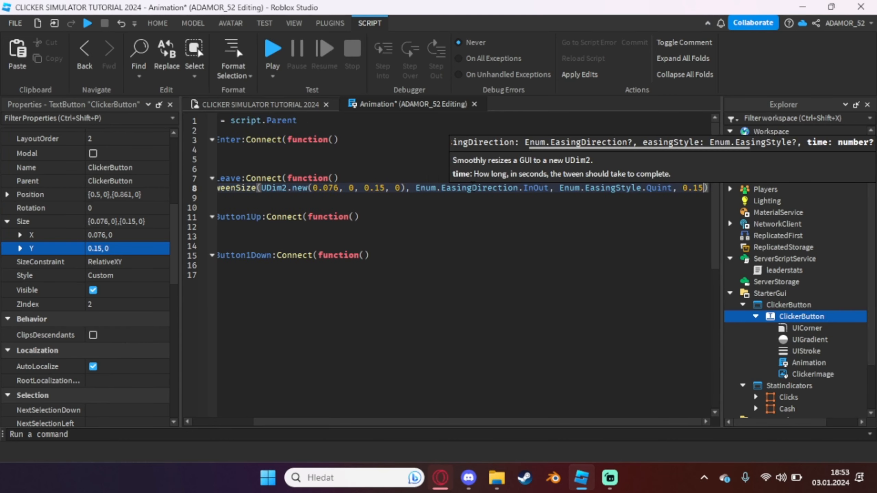
text(, tr)
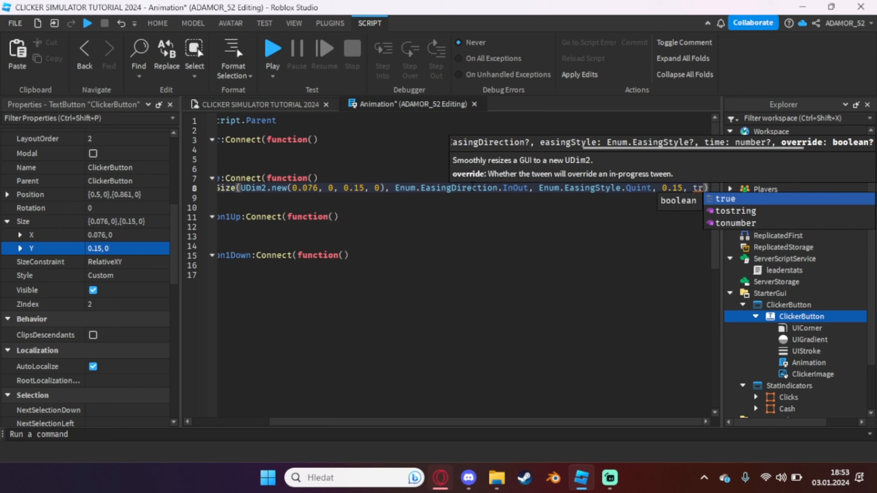
key(Tab)
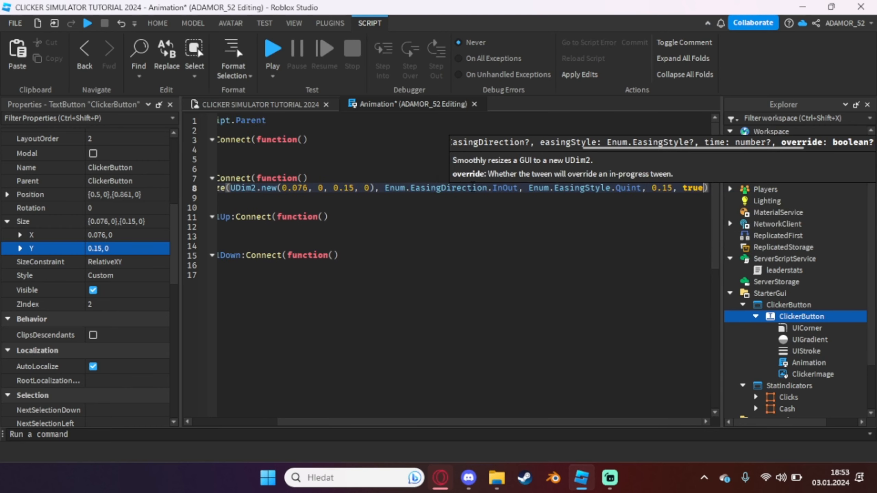
Copy the finished TweenSize line from MouseLeave into the MouseButton1Down and MouseEnter handlers
key(shift+Home)
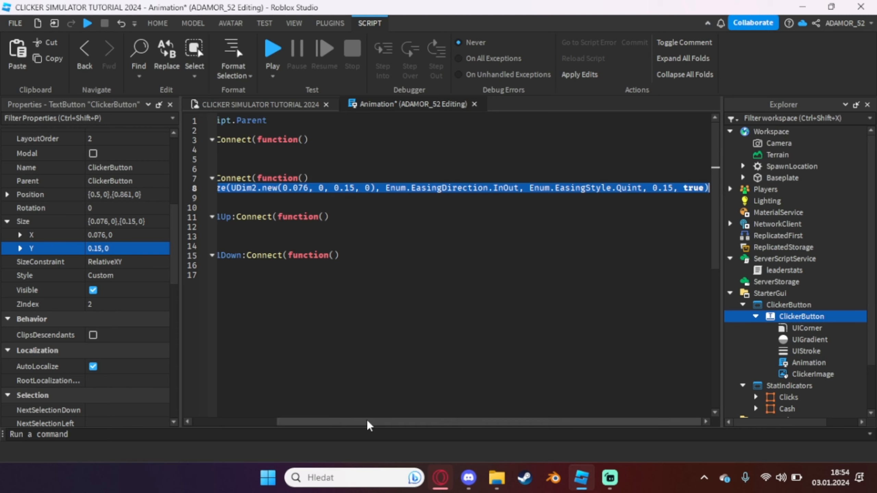
drag(366, 422, 204, 414)
click(275, 263)
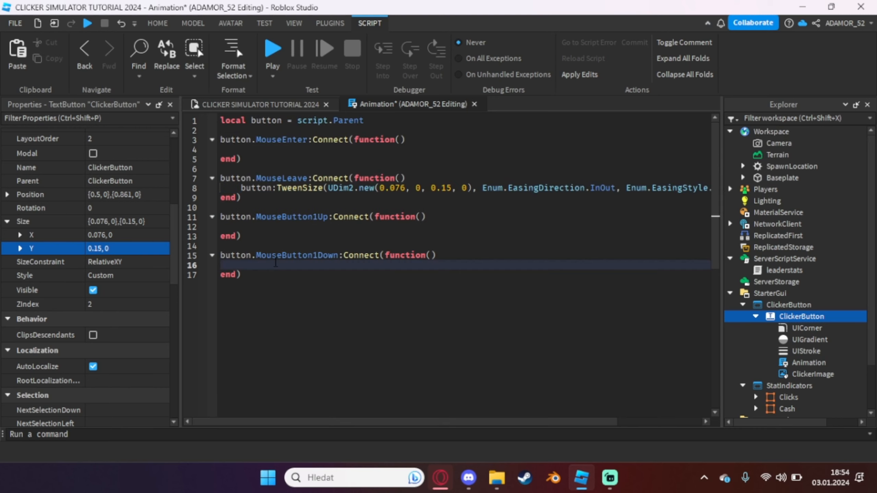
key(ctrl+v)
drag(330, 423, 246, 425)
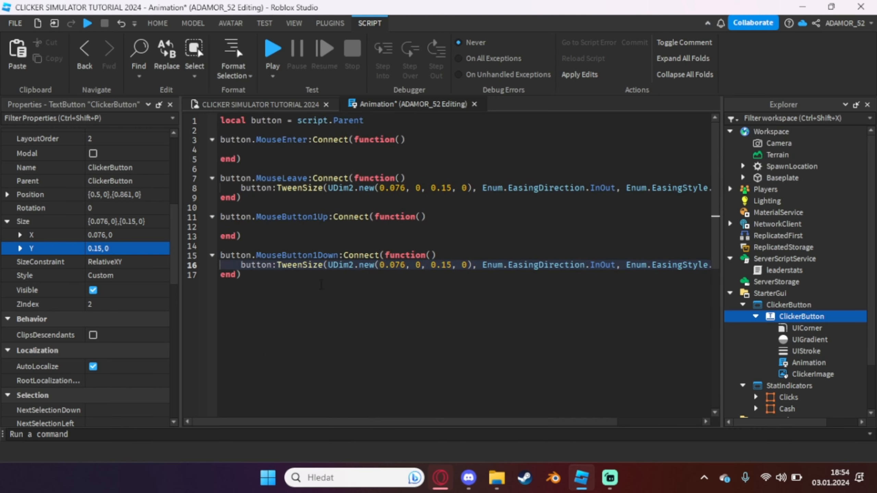
click(325, 149)
text(button:TweenSize(UDim2.new(0.076, 0, 0.15, 0), Enum.EasingDirection.InOut, Enum.EasingStyle.Quint, 0.15, true))
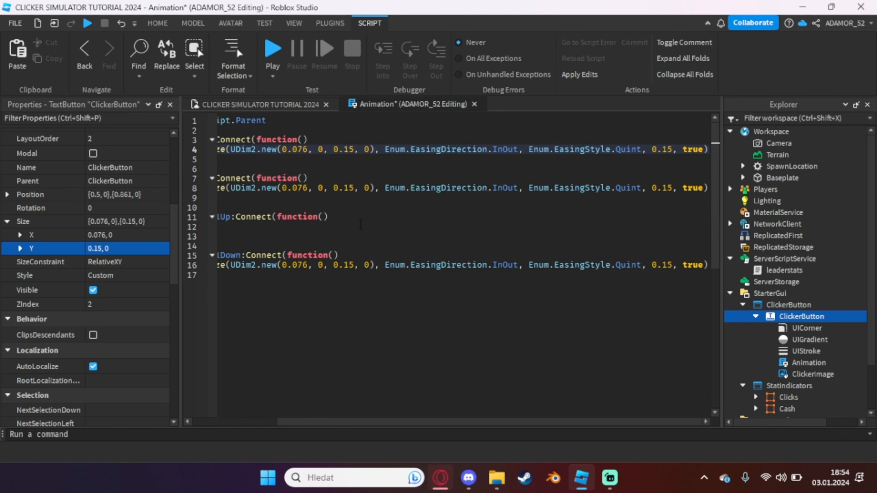
Enlarge the clicker button in the viewport to a scale size of about 0.096 by 0.22, with the Properties window closed
key(ctrl+Tab)
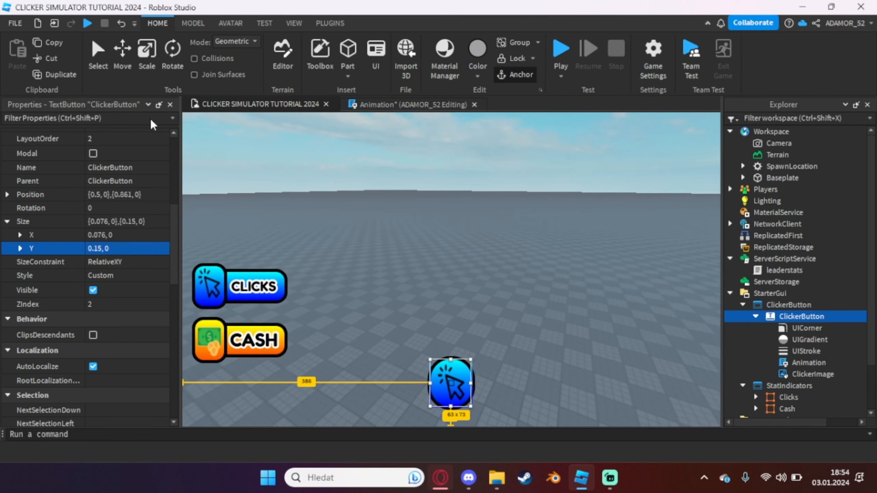
click(170, 105)
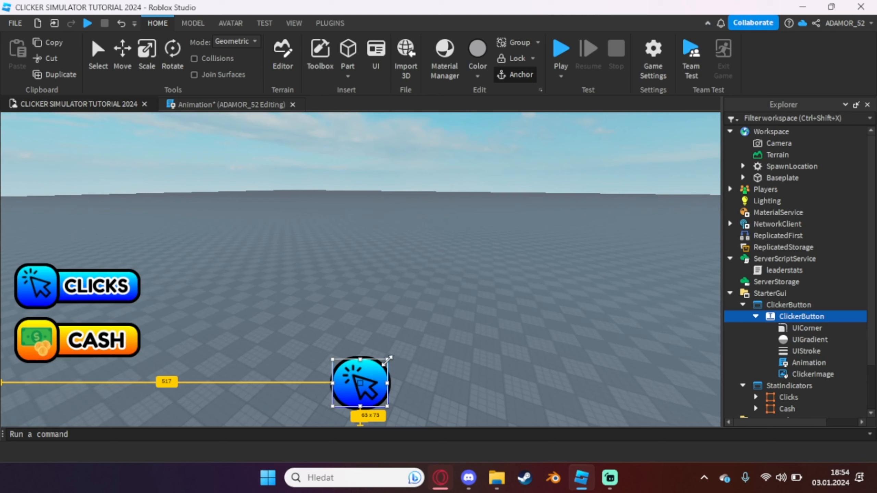
drag(388, 358, 396, 348)
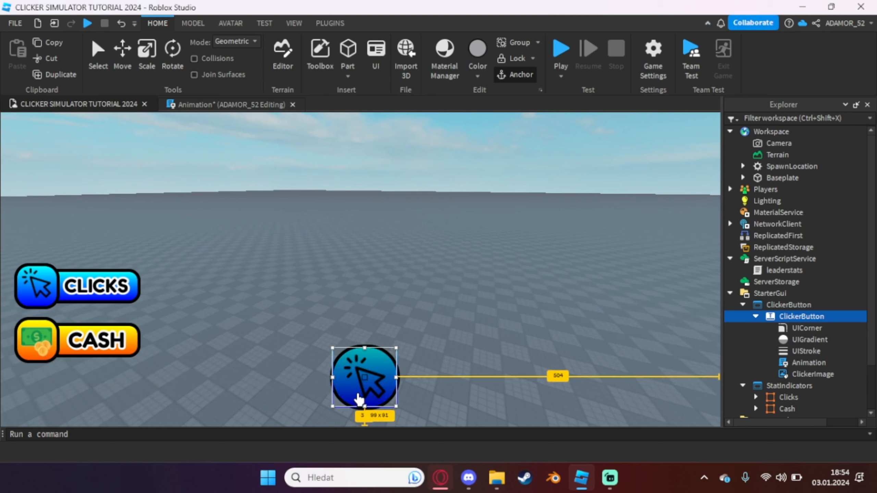
click(331, 411)
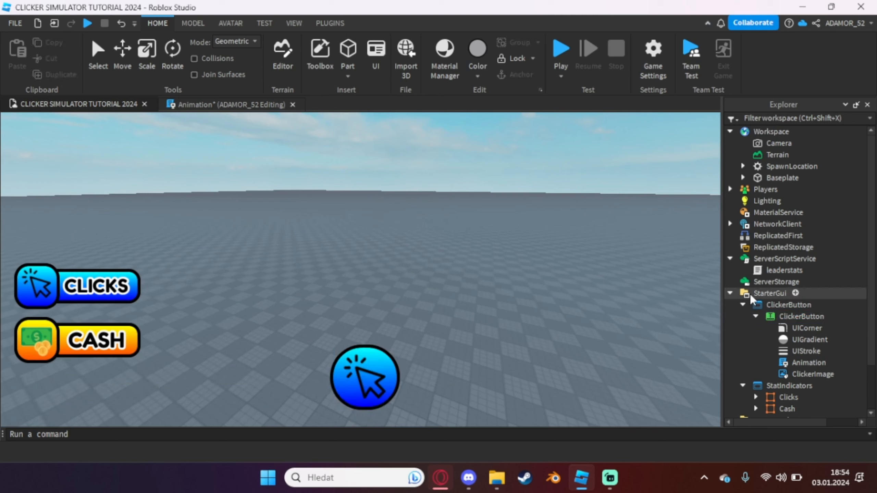
click(782, 316)
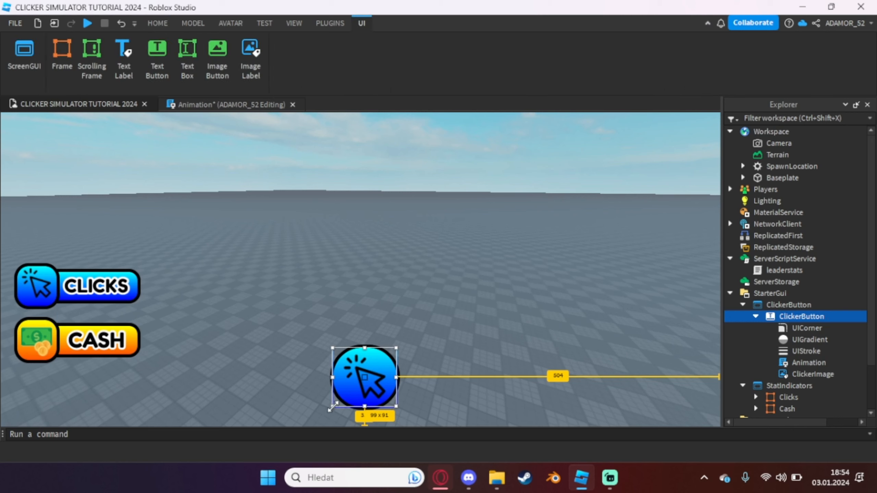
drag(330, 413, 327, 417)
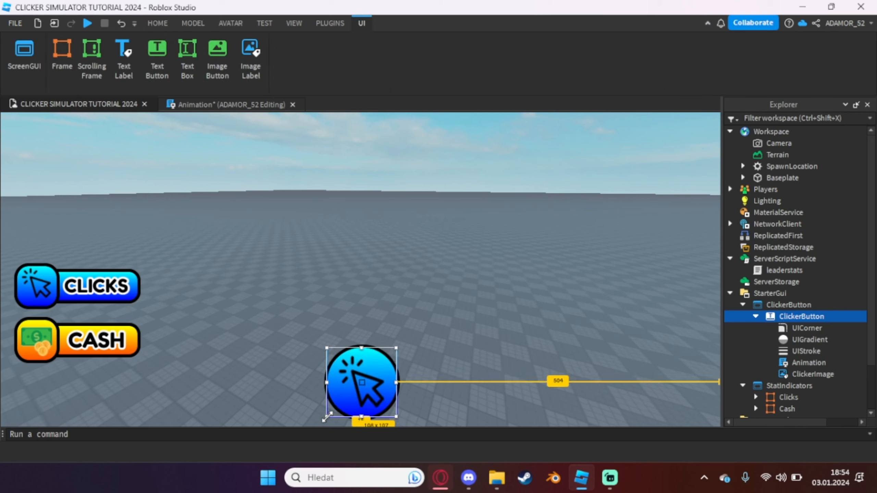
Reopen the button's properties and copy its X and Y Size values into the MouseEnter tween as UDim2.new(0.096, 0, 0.22, 0)
click(293, 24)
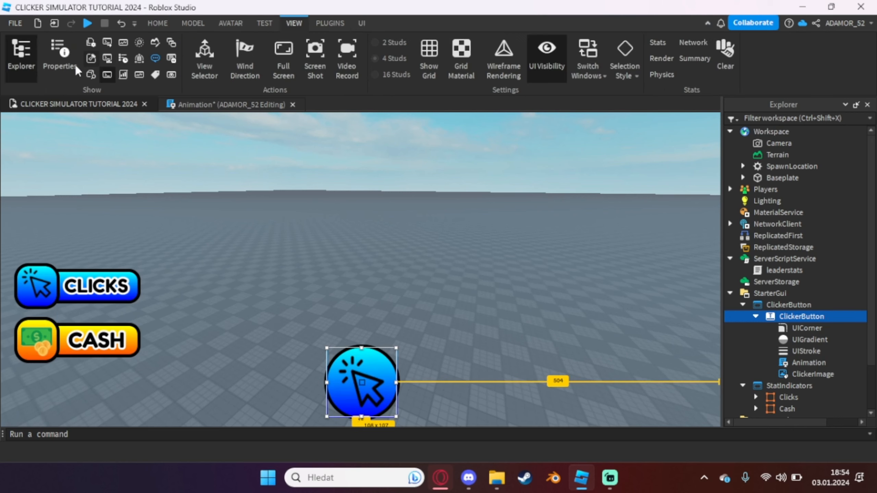
click(52, 63)
click(394, 100)
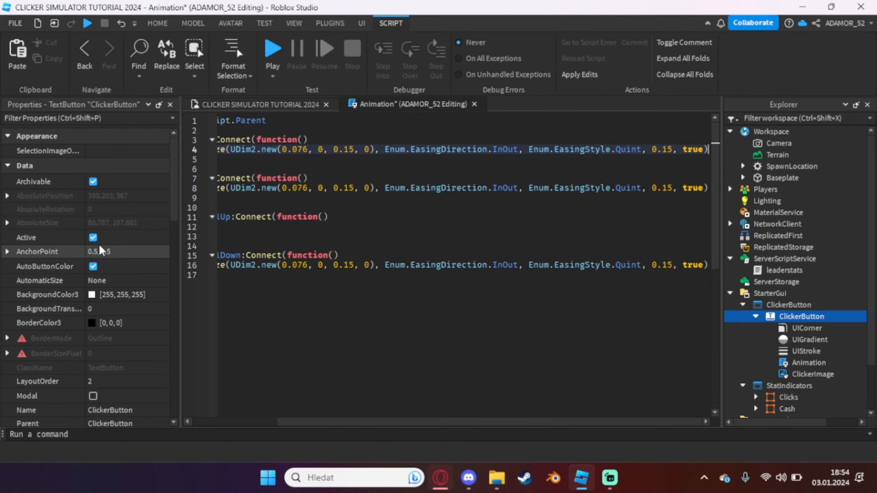
scroll(30, 252, down, 5)
click(7, 302)
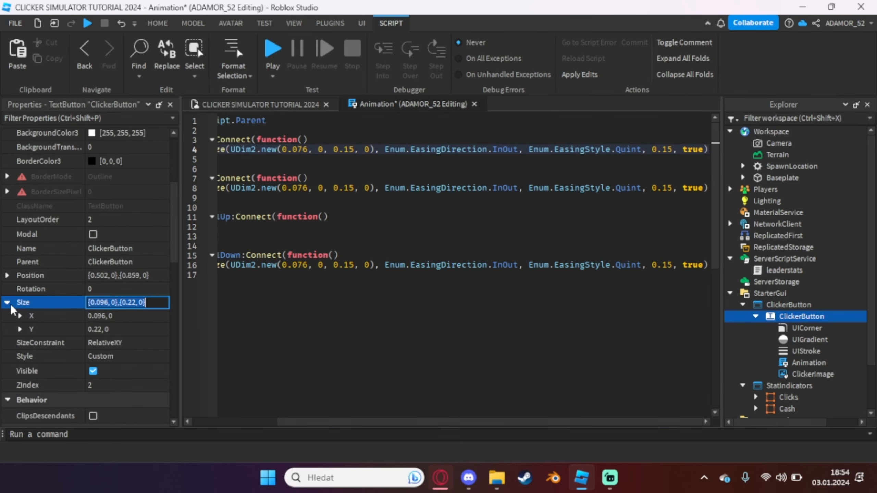
click(116, 315)
key(ctrl+c)
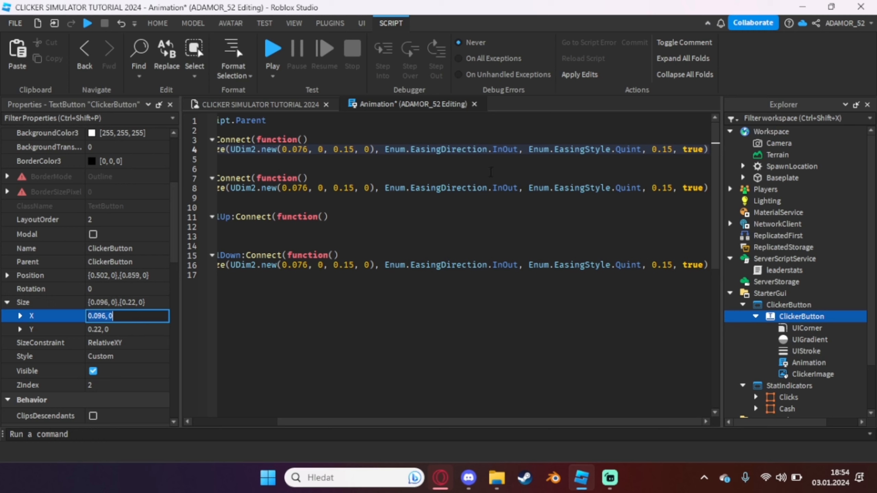
drag(282, 151, 323, 151)
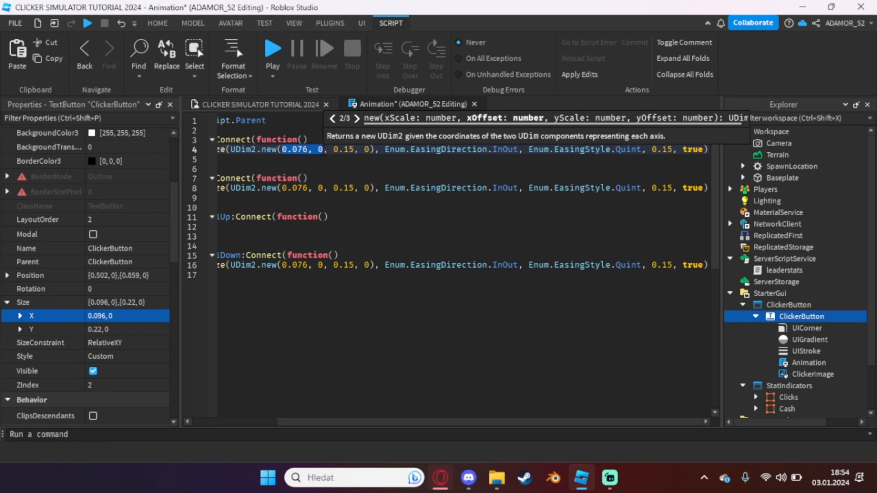
key(ctrl+v)
click(160, 327)
key(ctrl+c)
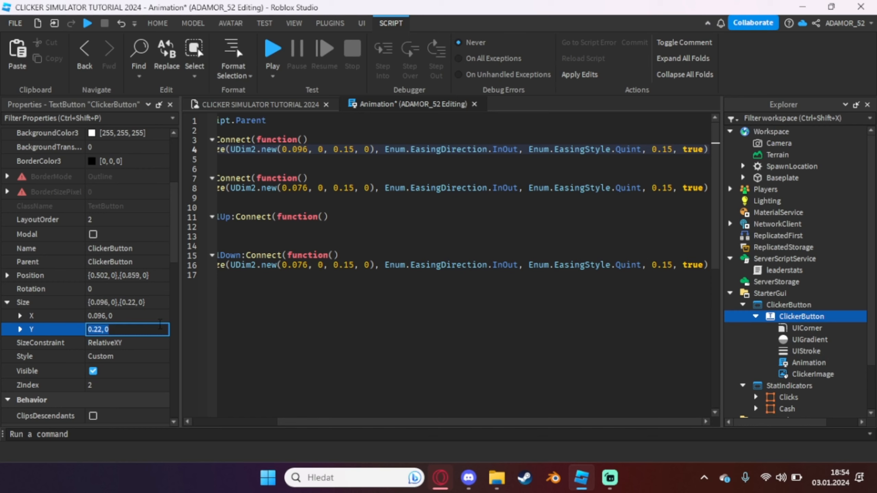
drag(333, 149, 369, 149)
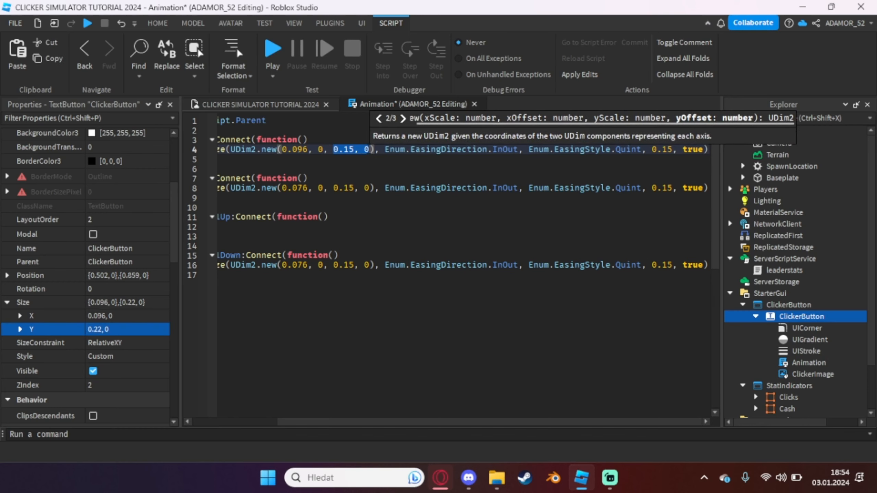
key(ctrl+v)
Copy the whole MouseEnter TweenSize line into the MouseButton1Up handler
drag(382, 421, 297, 421)
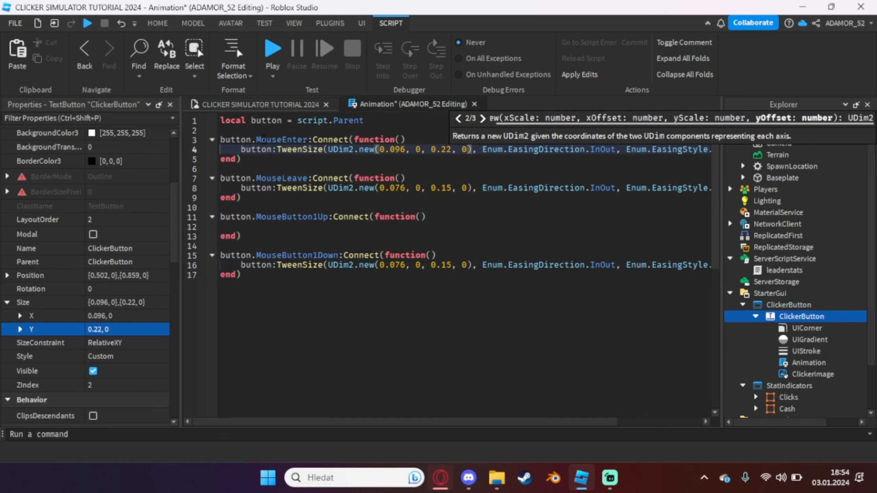
drag(241, 150, 740, 153)
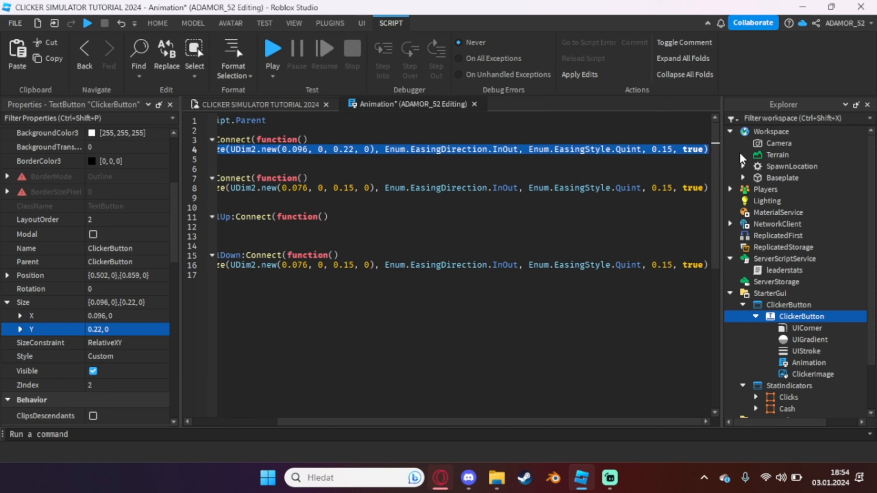
key(ctrl+c)
click(273, 228)
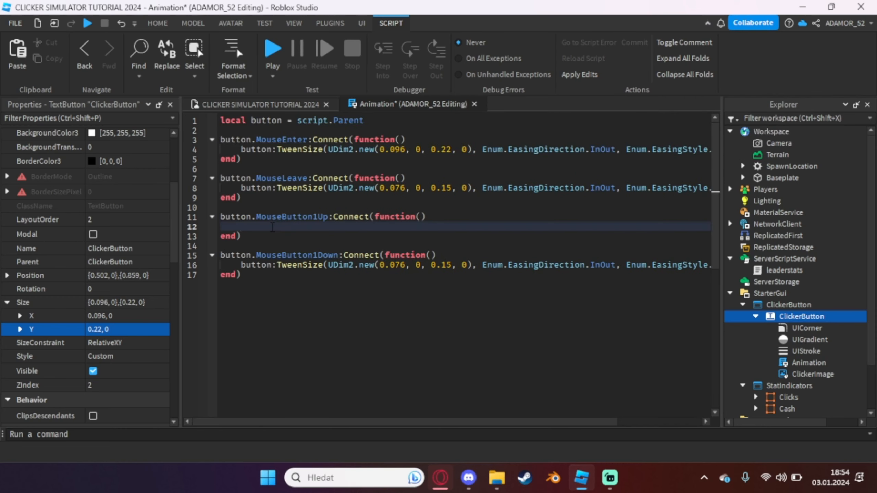
key(ctrl+v)
drag(352, 421, 207, 421)
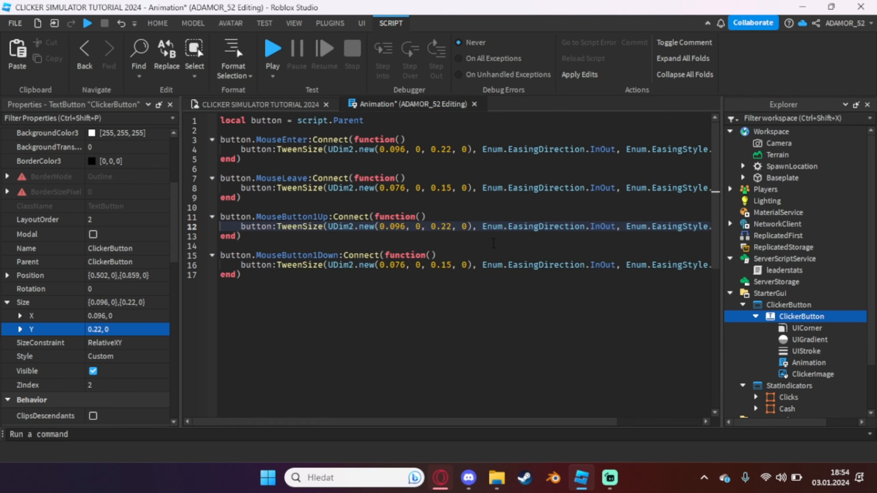
Copy the size values from the MouseButton1Down tween, close the Animation script, and set ClickerButton's Size to 0.076, 0, 0.15, 0
drag(472, 264, 379, 265)
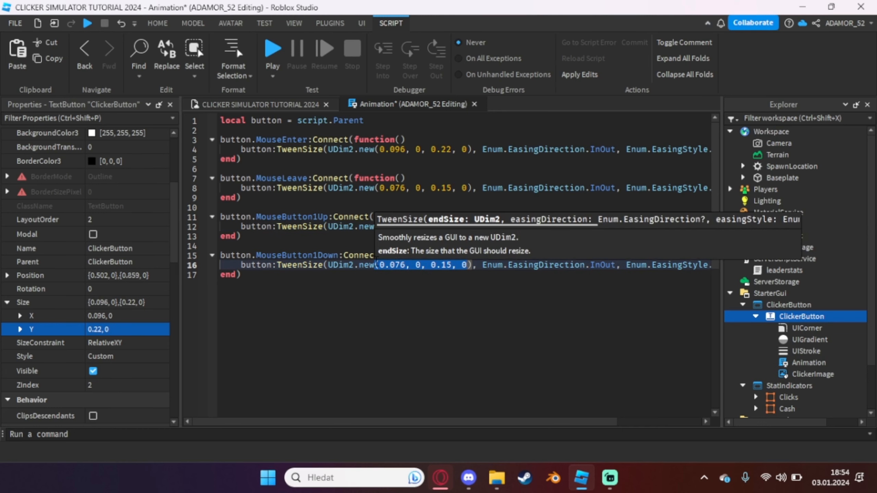
middle_click(449, 106)
click(141, 302)
key(ctrl+v)
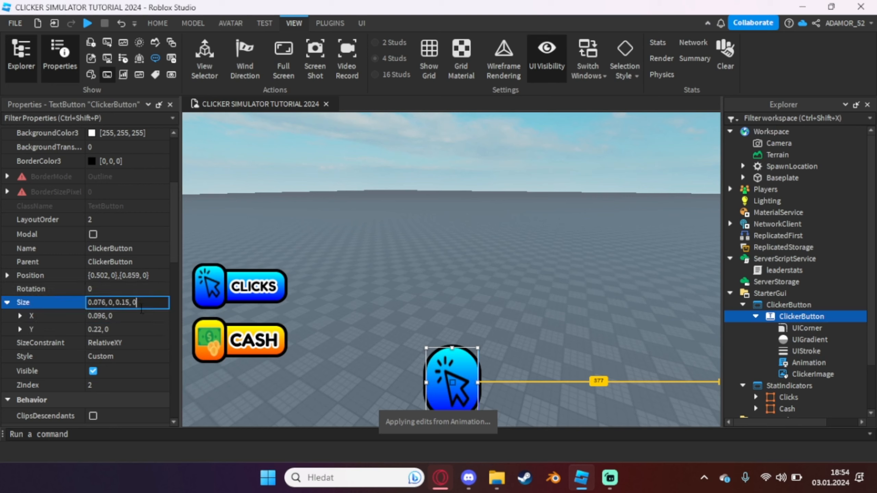
key(Return)
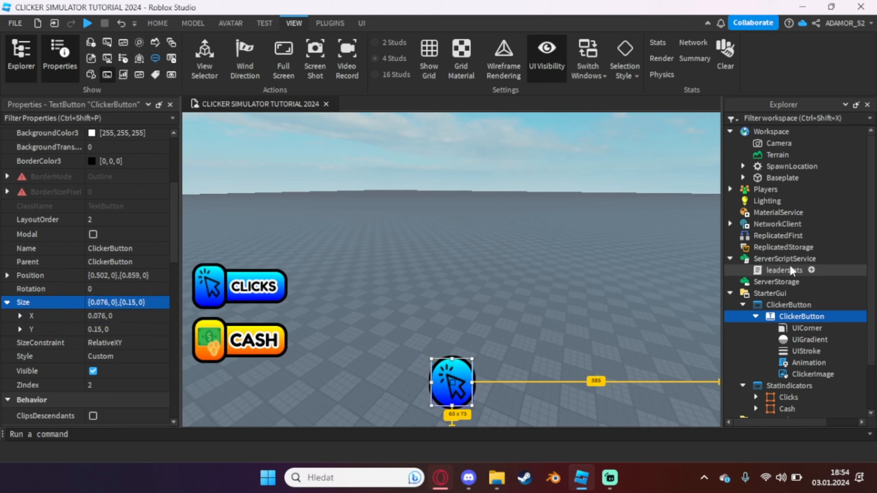
Insert a RemoteEvent into ReplicatedStorage
click(777, 236)
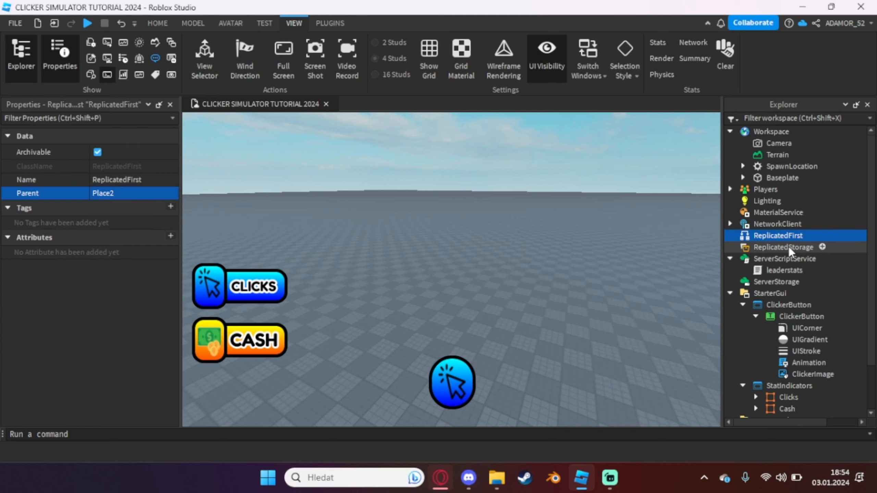
click(788, 247)
click(823, 247)
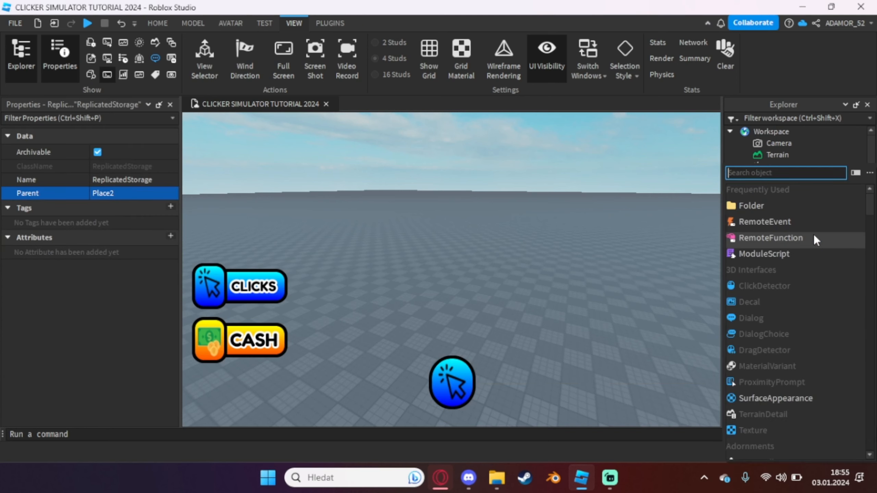
click(775, 228)
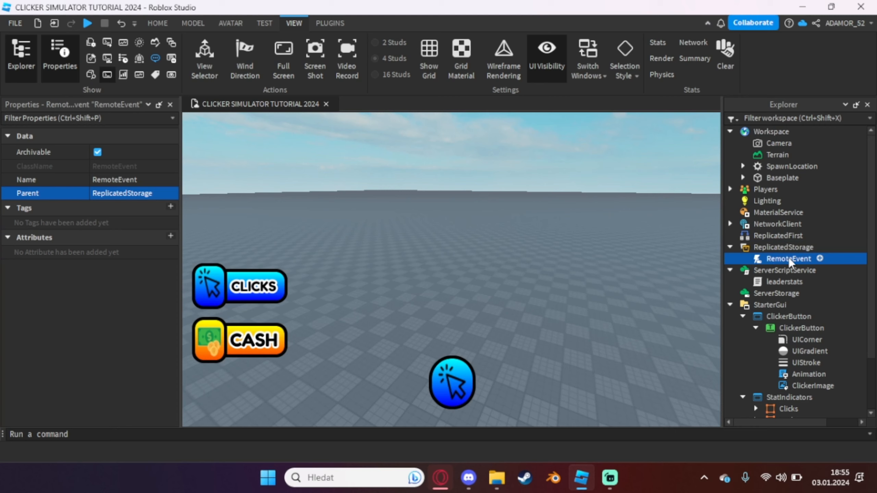
Rename the RemoteEvent in ReplicatedStorage to GiveClicks
double_click(788, 258)
text(GiveClicks)
key(Return)
Insert a LocalScript into the ClickerButton text button and name it GiveClicks
scroll(788, 258, down, 2)
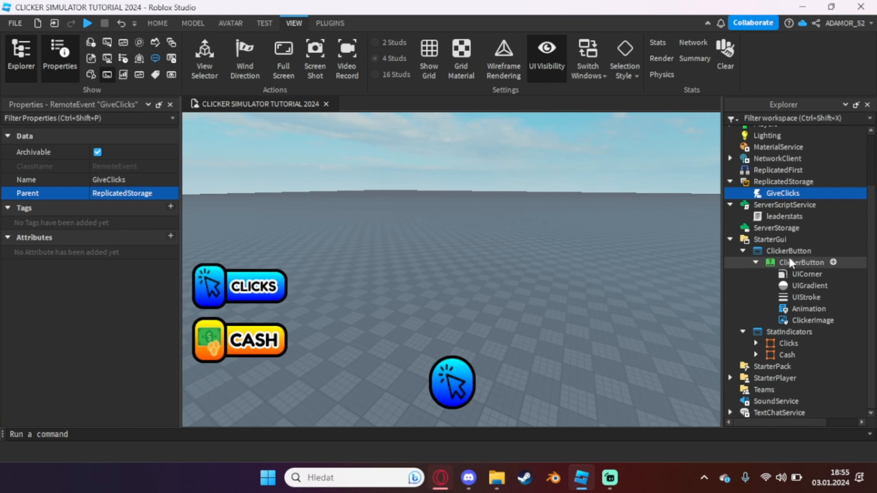
click(789, 261)
click(832, 262)
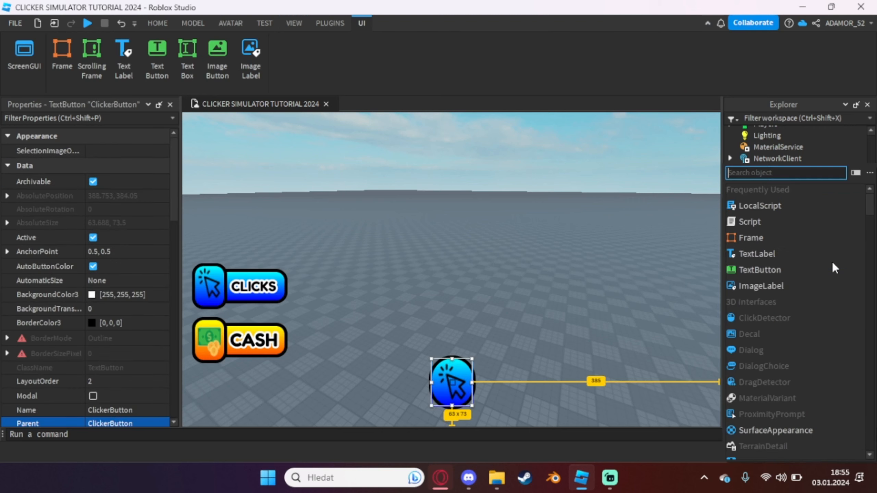
click(766, 206)
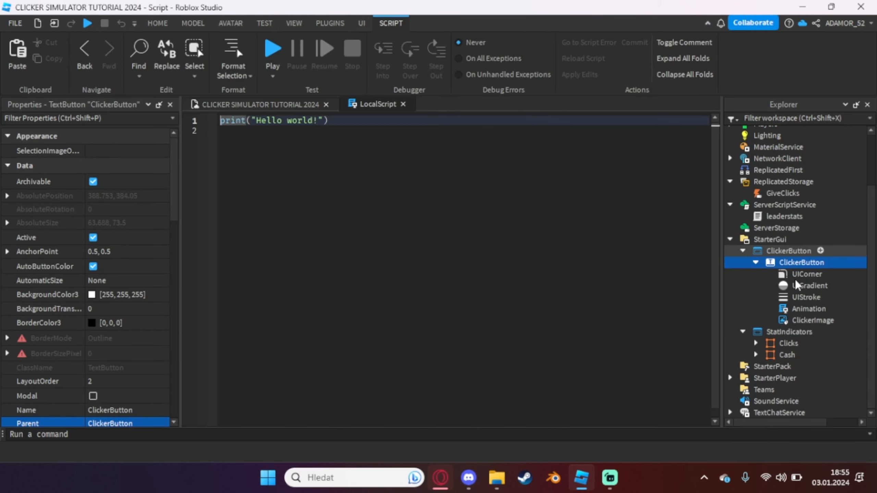
click(797, 309)
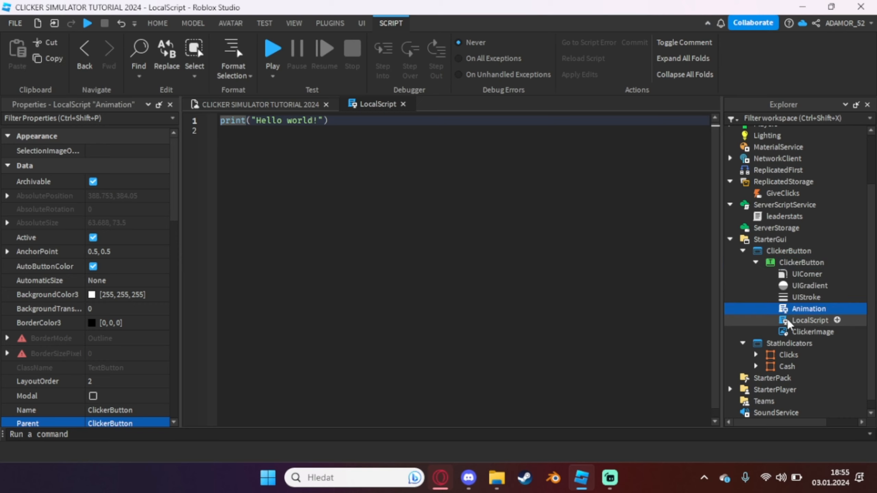
click(799, 321)
click(798, 322)
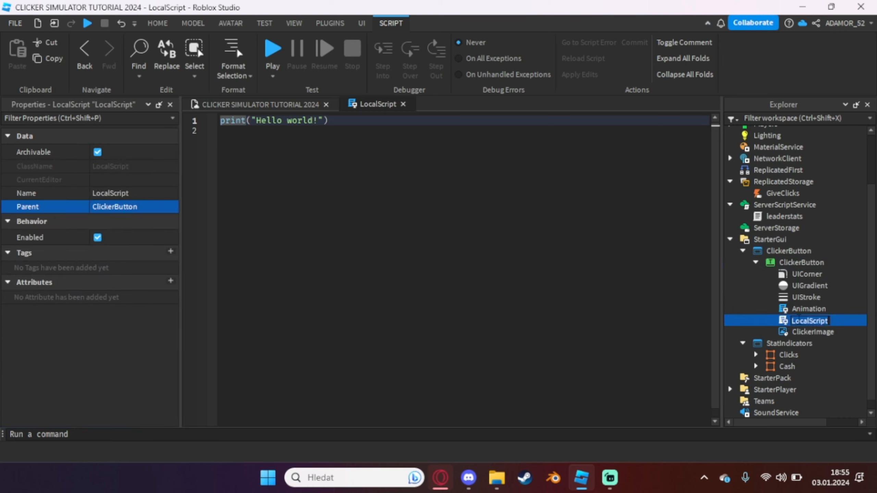
text(GiveClicks)
key(Return)
Delete the default code from the GiveClicks LocalScript
click(520, 269)
key(ctrl+a)
key(BackSpace)
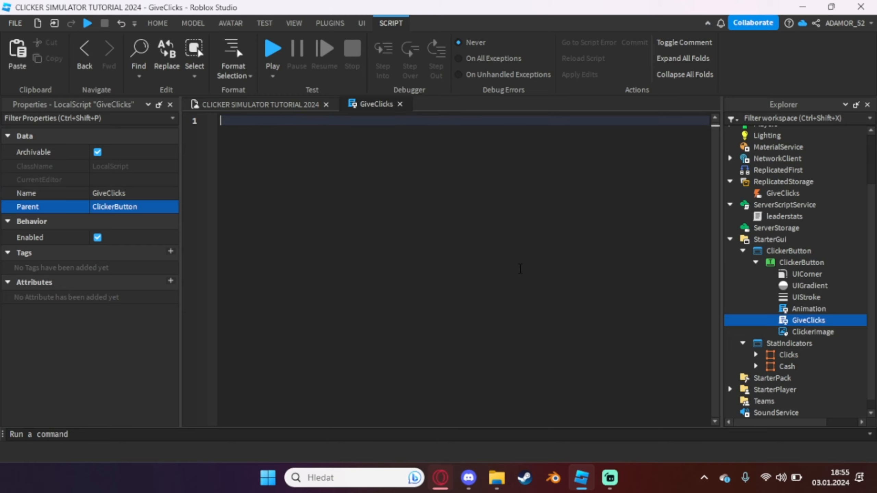
Define the local variable plr as game:GetService("Players").LocalPlayer on the script's first line
text(local pl)
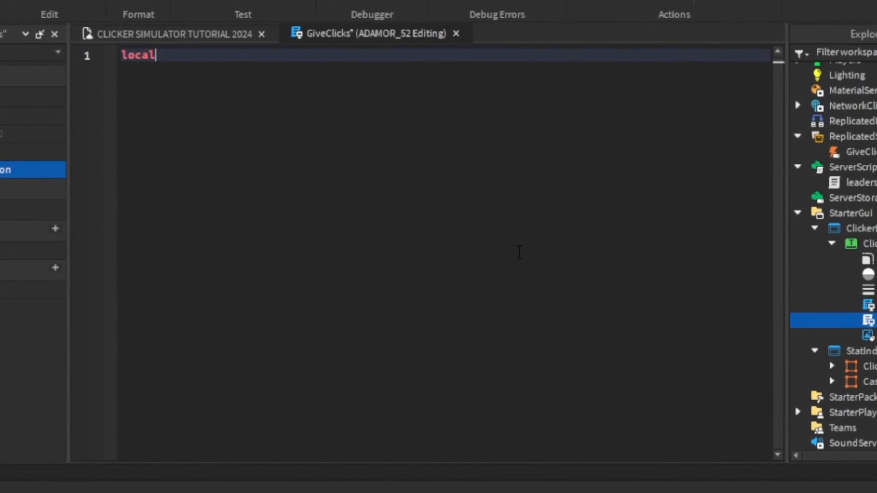
text(r =)
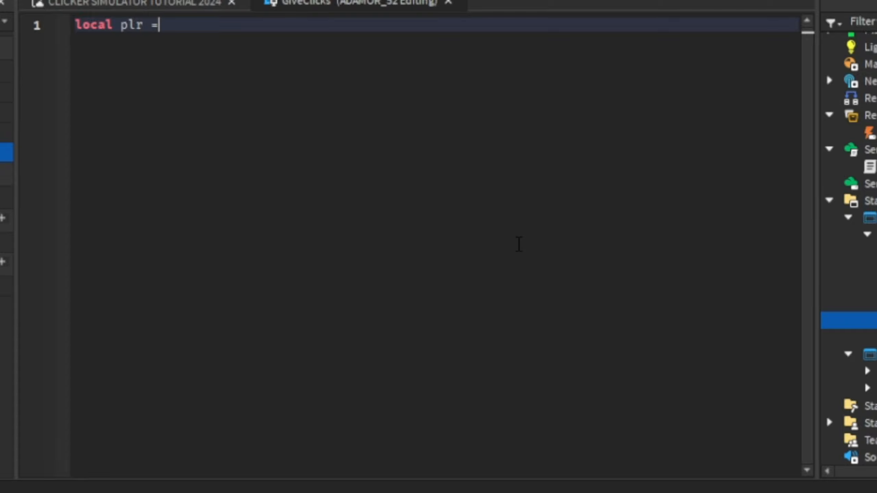
text( game:ge)
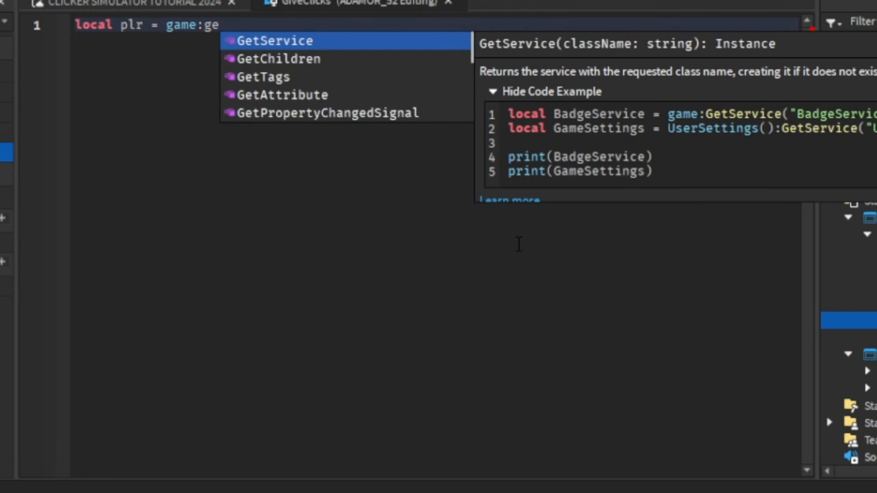
key(Tab)
text("pl)
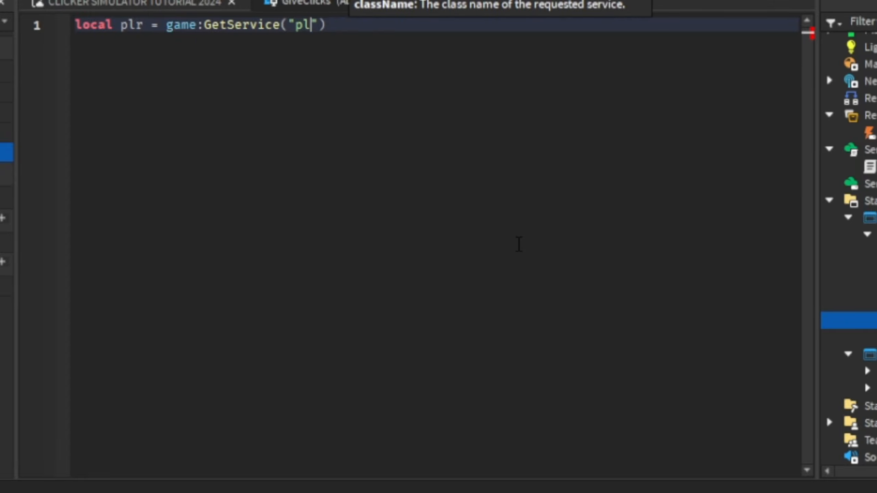
key(Tab)
key(Right)
text(.lo)
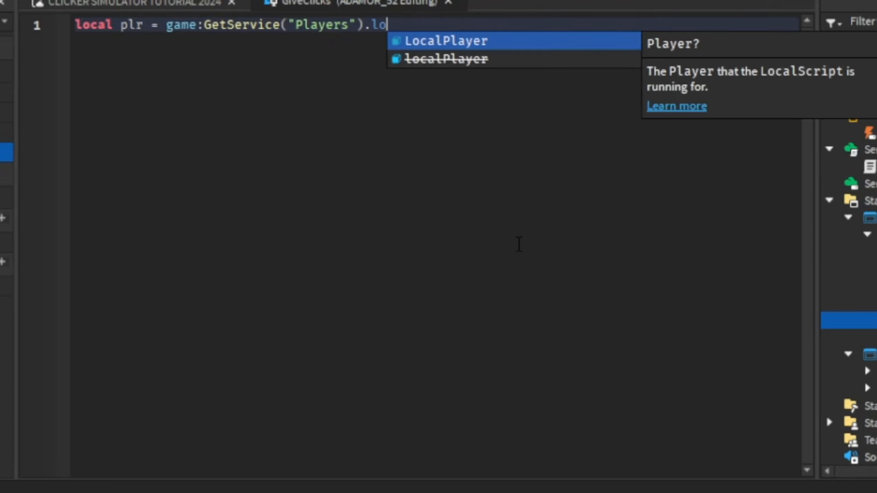
key(Tab)
Connect script.Parent.MouseButton1Click to an empty anonymous function below the plr variable
key(Return)
key(Return)
text(sc)
key(Tab)
text(.p)
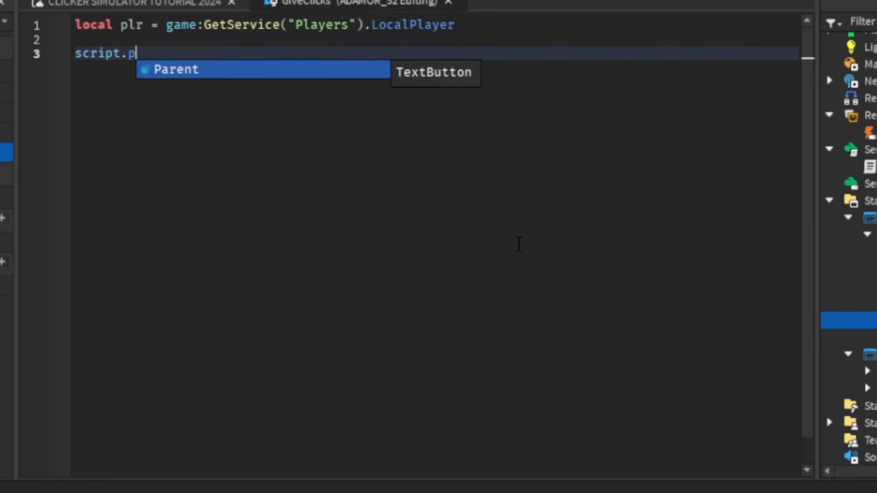
key(Tab)
text(.mou)
key(Tab)
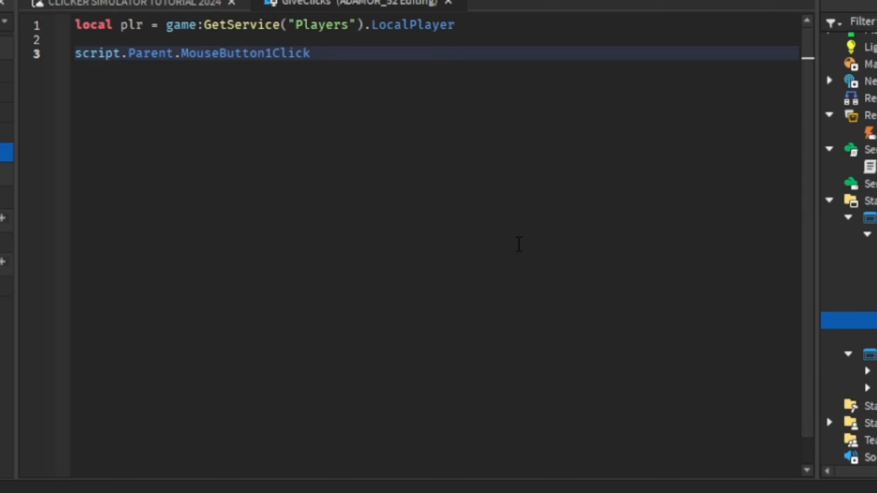
text(:co)
key(Tab)
text((f)
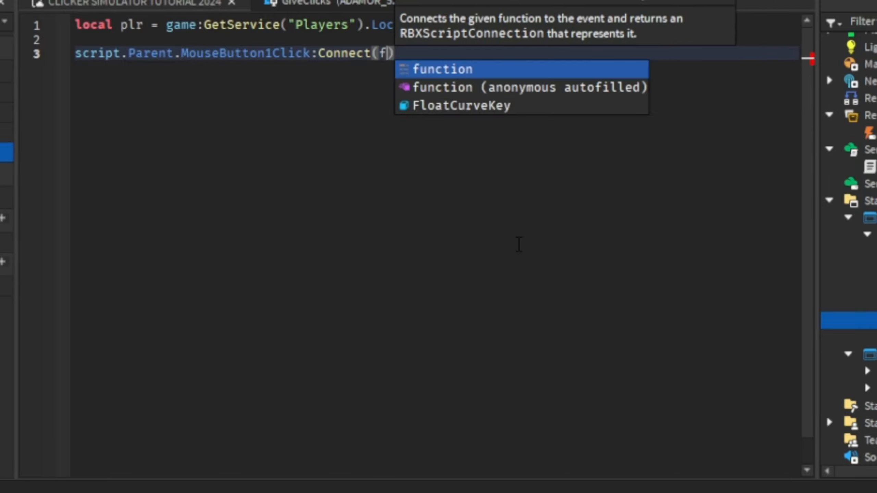
key(Tab)
text(())
key(Return)
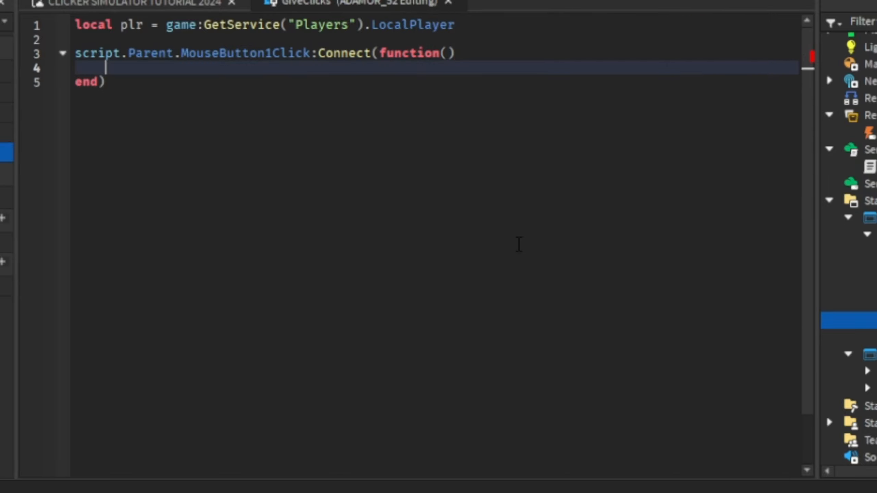
Add blank lines above the click handler and declare local deb = false directly under plr
key(Up)
key(Up)
key(Return)
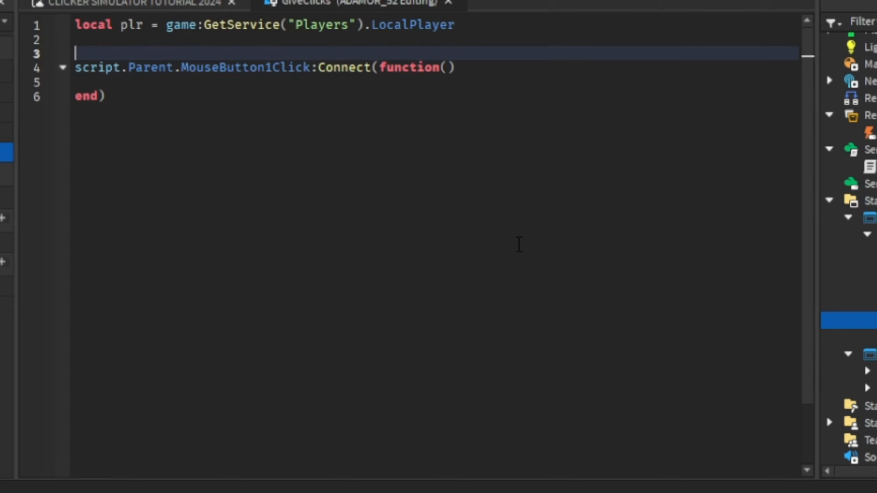
key(Return)
key(Up)
key(Up)
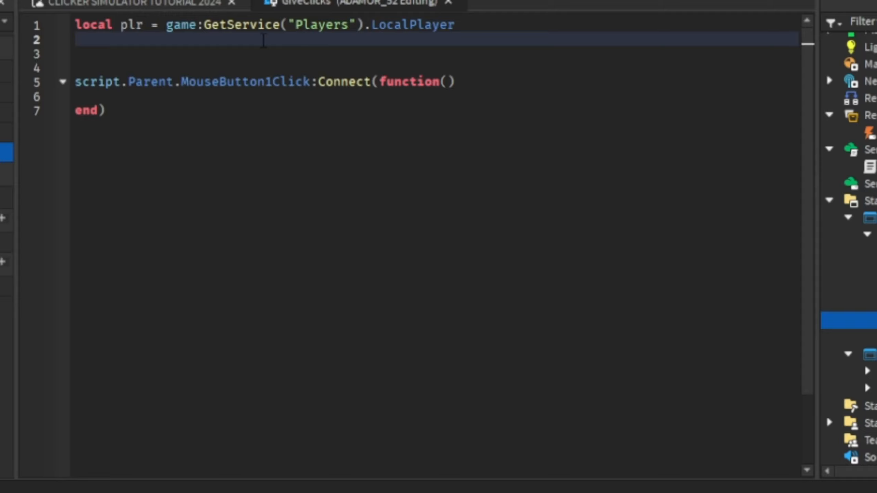
text(local deb = )
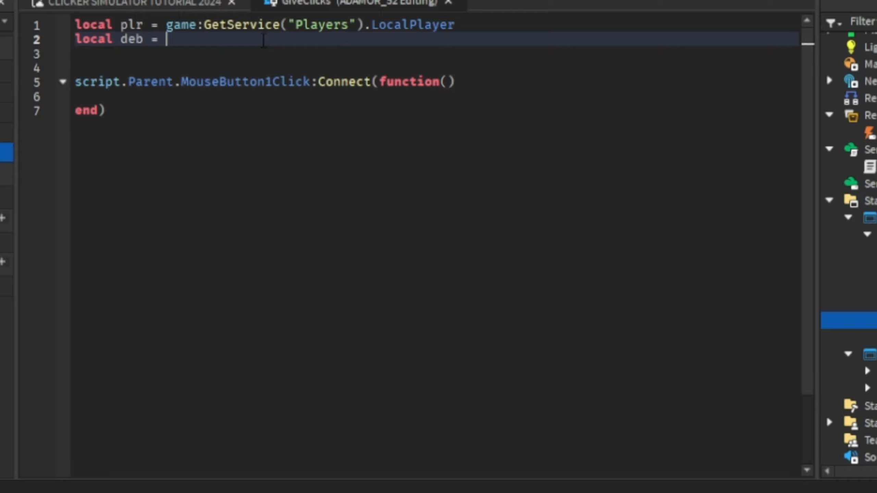
text(false)
Add an if deb == false then block inside the click handler, with deb = true as its first line
click(195, 93)
text(if deb)
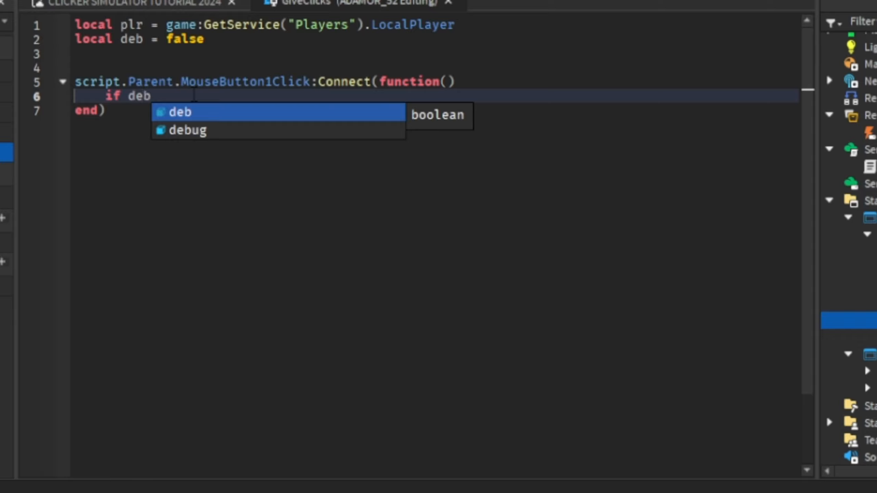
text( == false then)
key(Return)
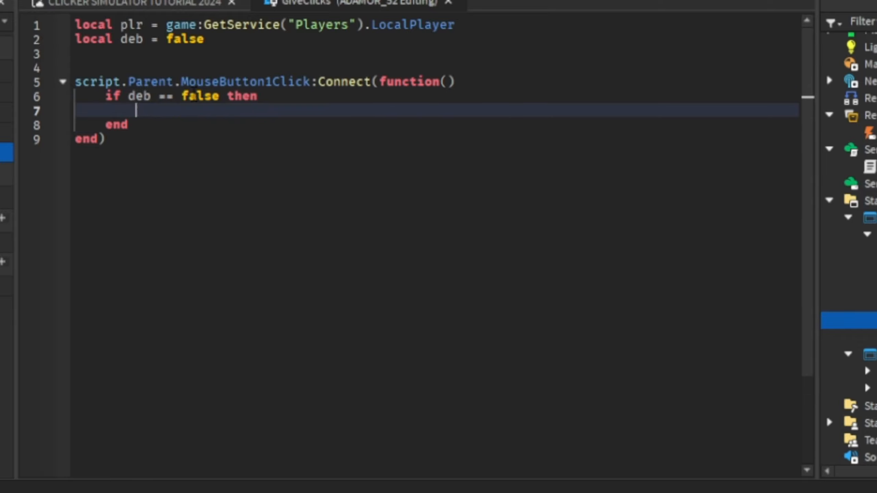
text(f)
key(BackSpace)
text(deb =)
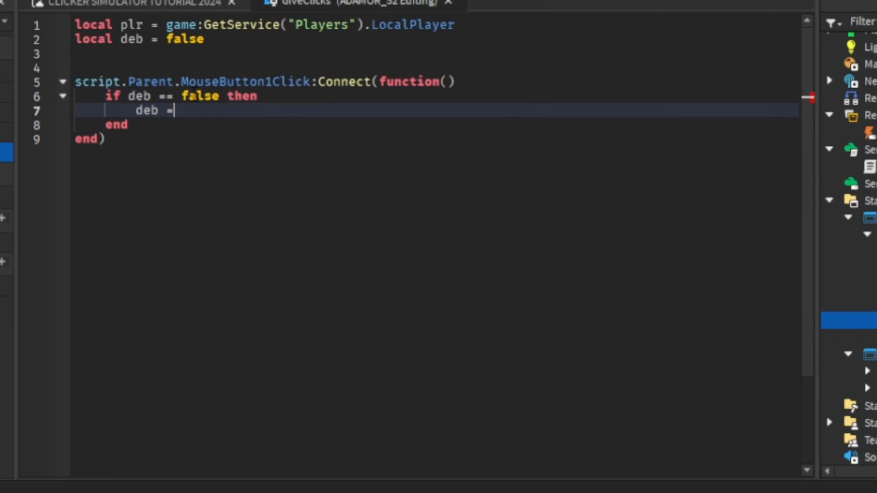
text( true)
Fire the remote event inside the if block with game.ReplicatedStorage.GiveClicks:FireServer(plr)
key(Return)
text(game.r)
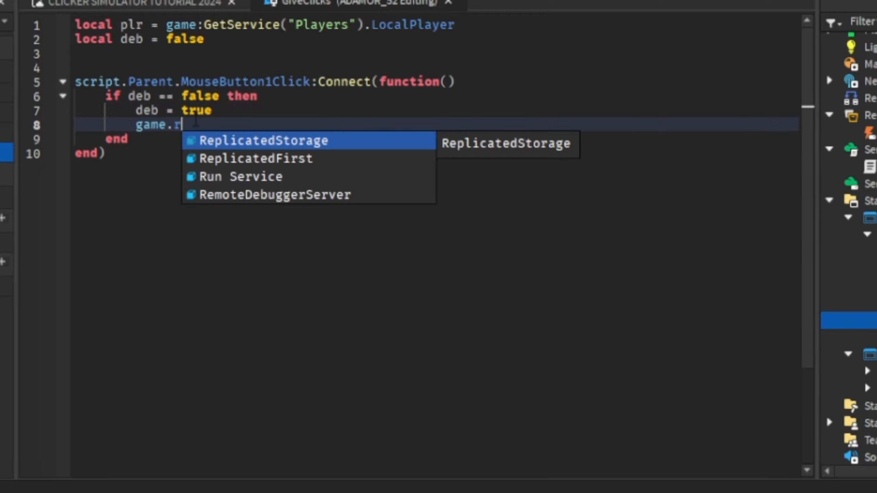
key(Tab)
text(.)
key(Tab)
text(:)
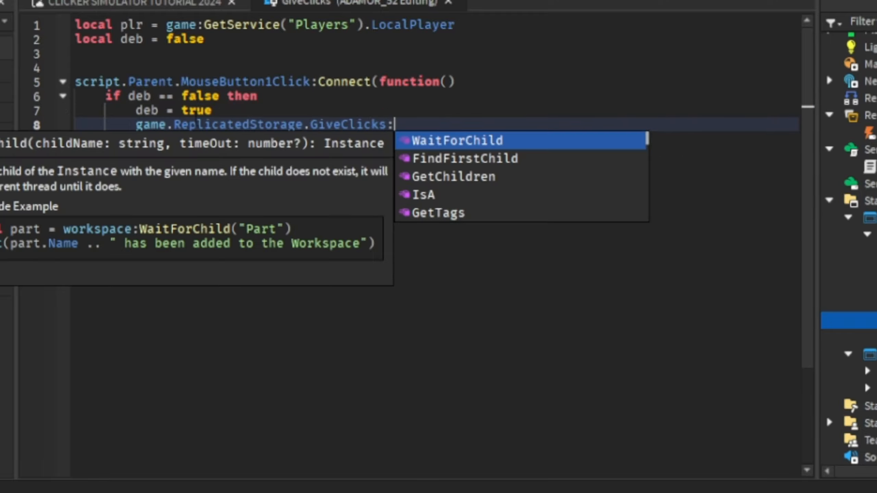
text(fu)
key(BackSpace)
text(ir)
key(Tab)
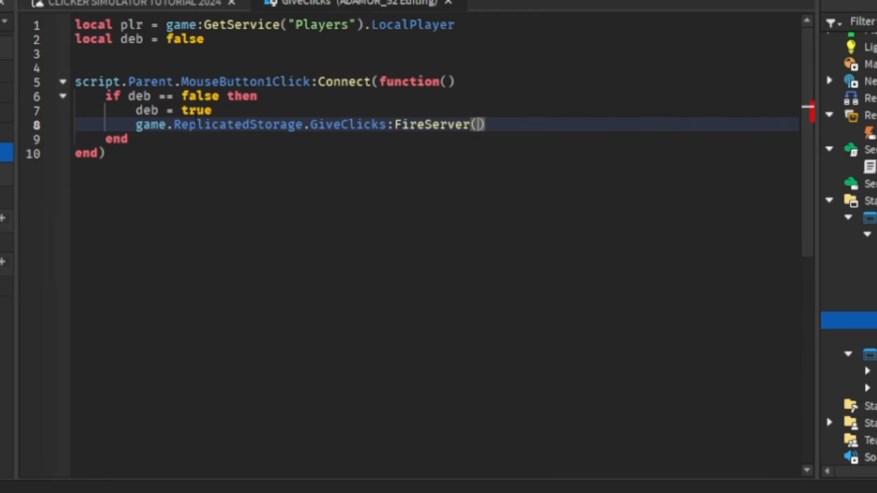
text(pl)
key(Tab)
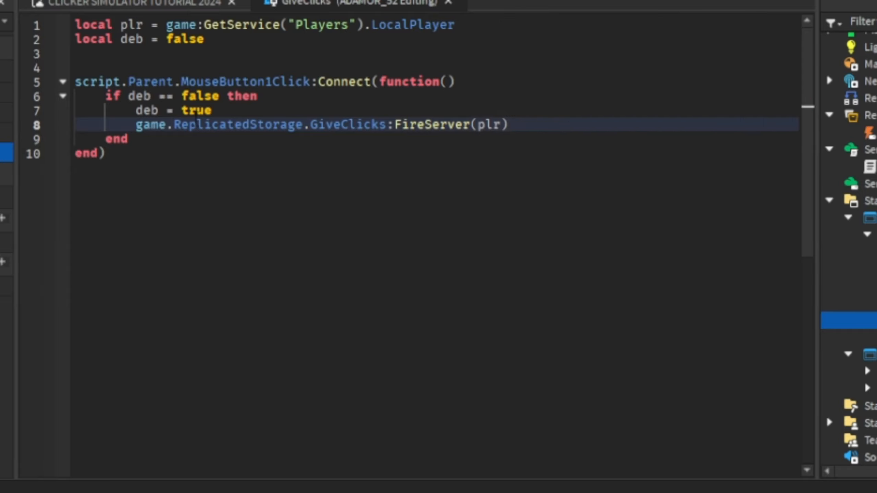
Add wait(.2) and deb = false after the FireServer line, and close the GiveClicks LocalScript
key(Return)
text(wait()
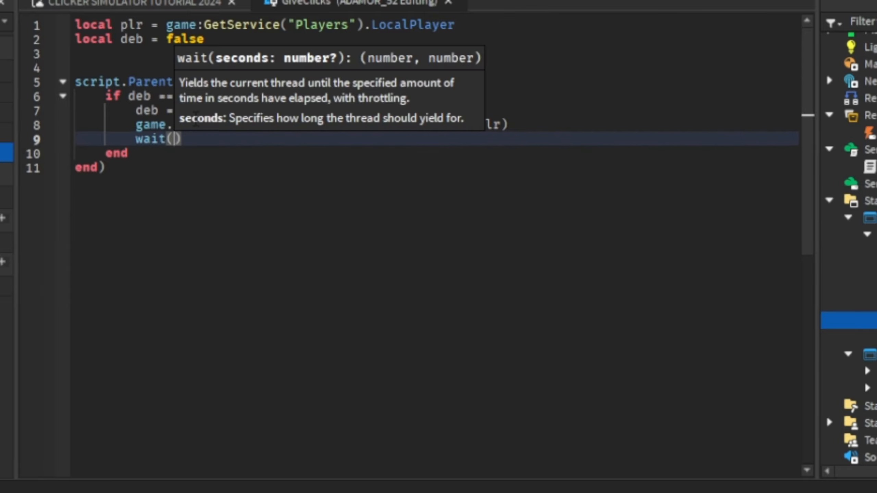
text(.2))
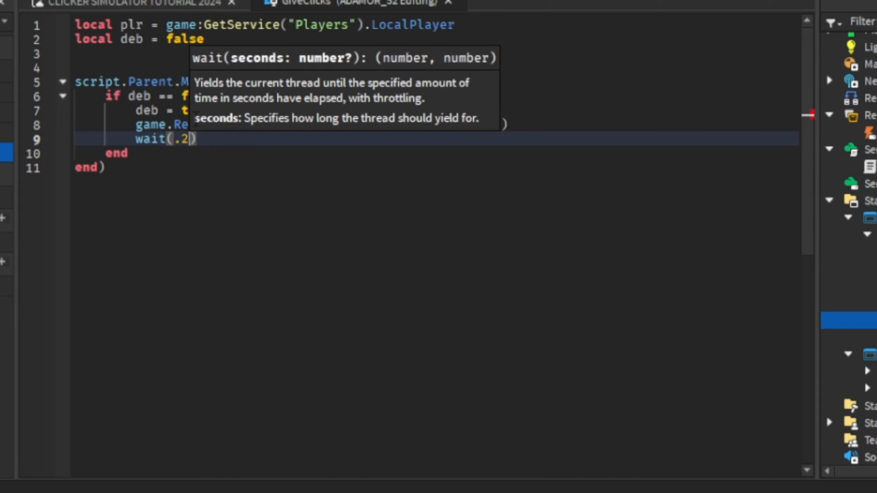
key(Return)
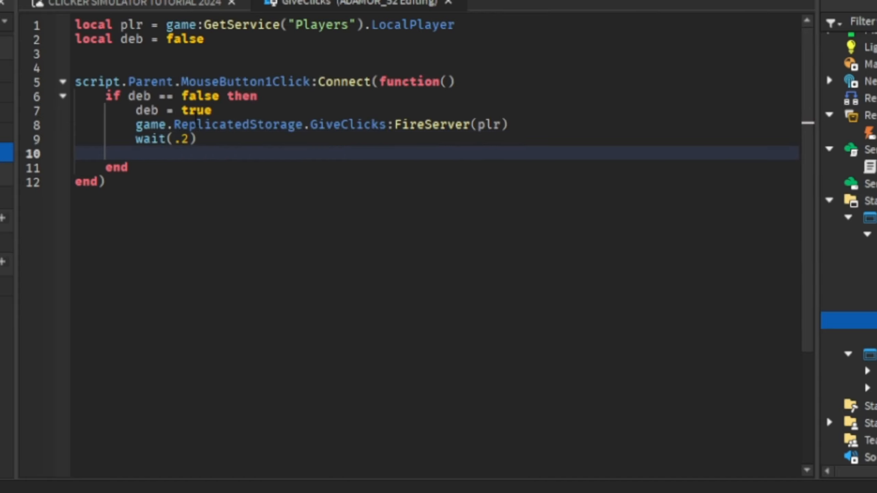
text(deb éé)
key(BackSpace)
key(BackSpace)
text(= false)
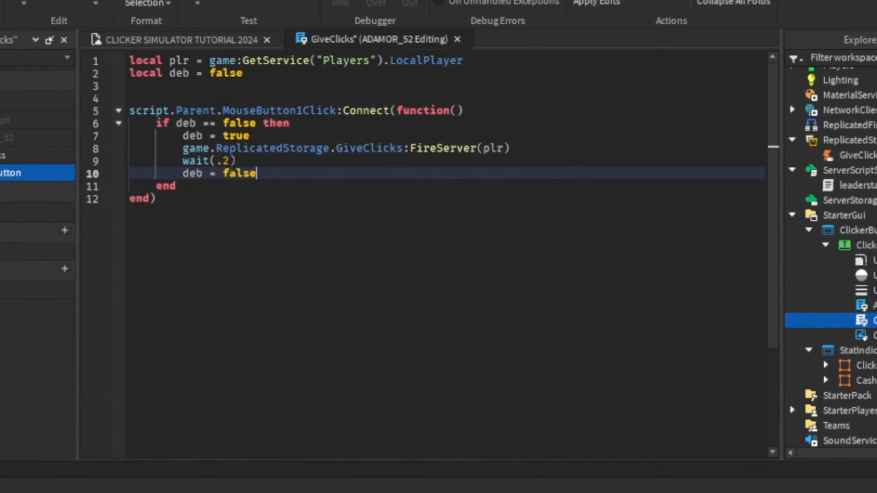
click(461, 55)
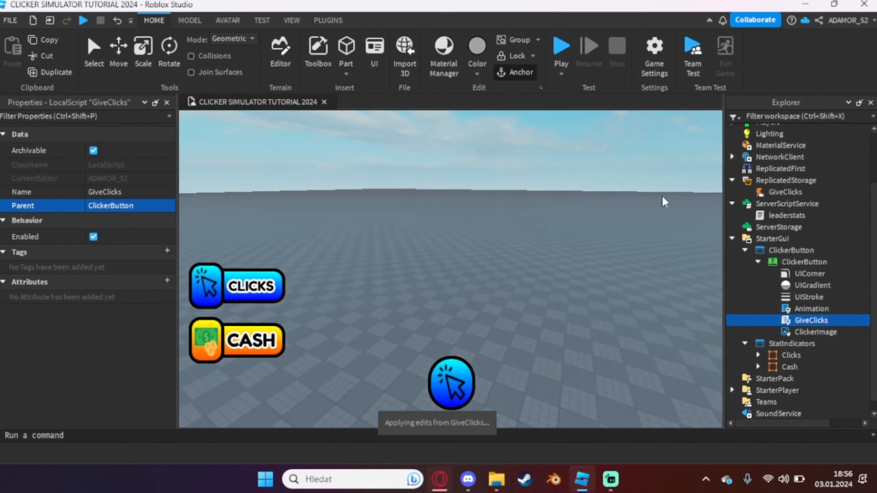
Duplicate the leaderstats script in ServerScriptService and rename the copy GiveClicks
scroll(818, 276, up, 2)
click(780, 282)
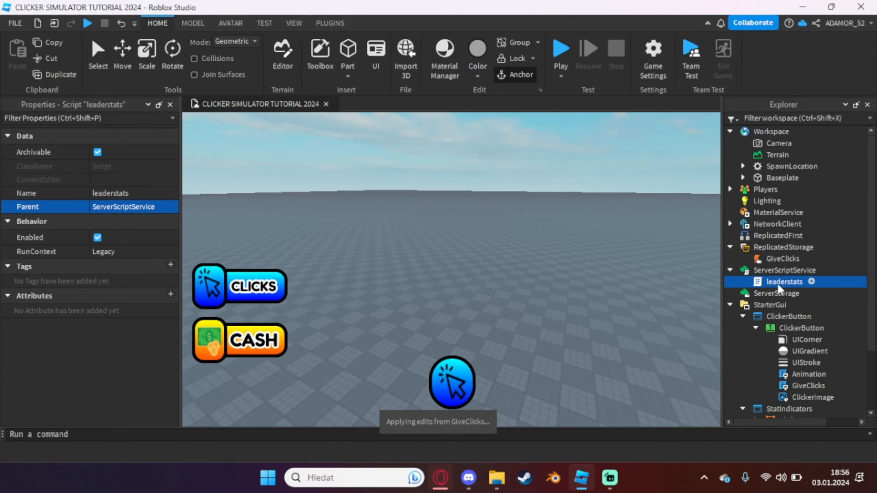
key(ctrl+d)
click(781, 294)
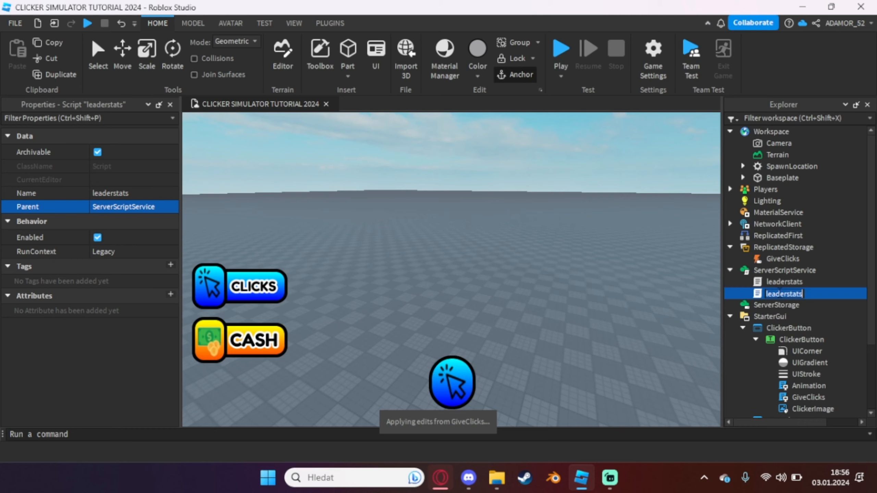
text(Give)
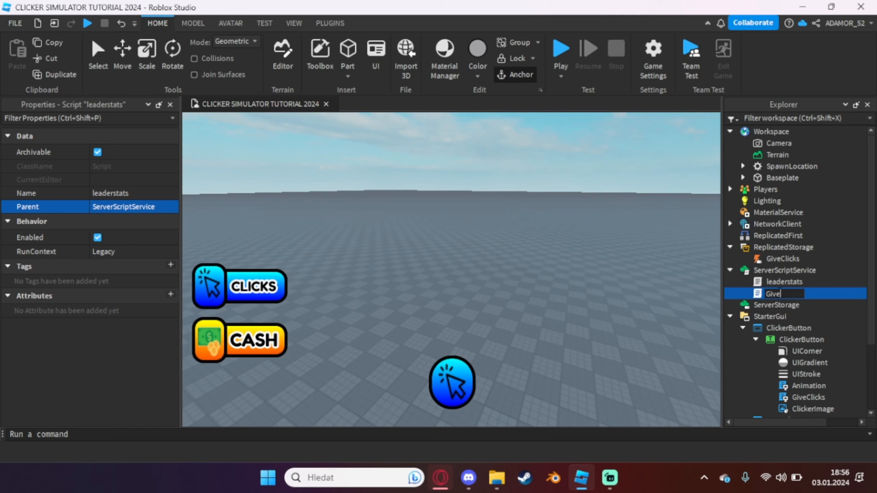
text(Clicks)
key(Return)
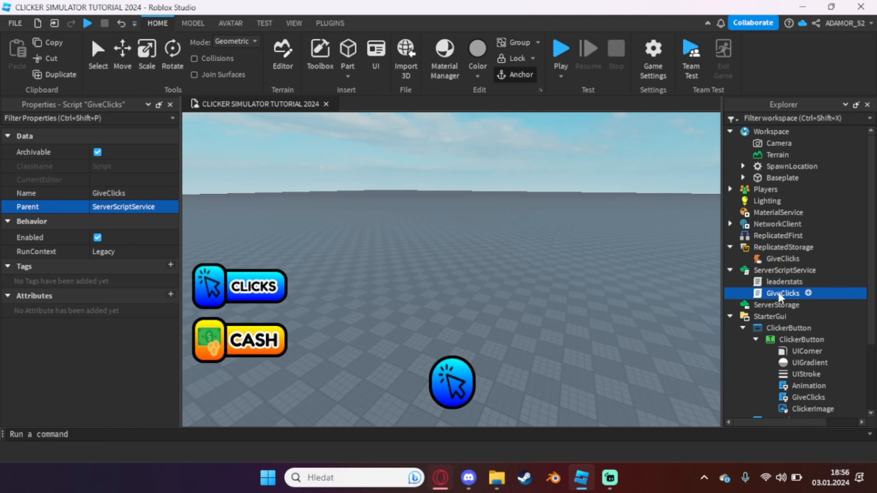
Open the GiveClicks script in ServerScriptService and delete all of its copied code
key(Return)
key(ctrl+a)
key(BackSpace)
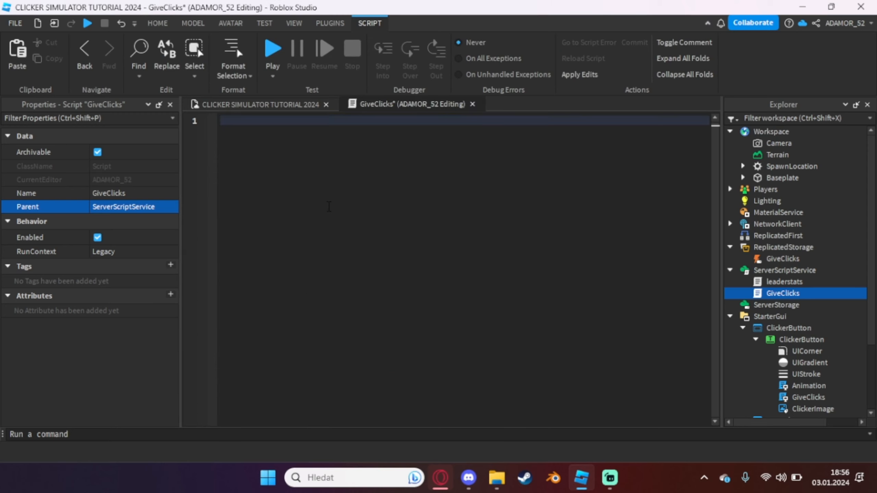
Start the GiveClicks server script with a reference to game.ReplicatedStorage.GiveClicks.OnServerEvent
text(game)
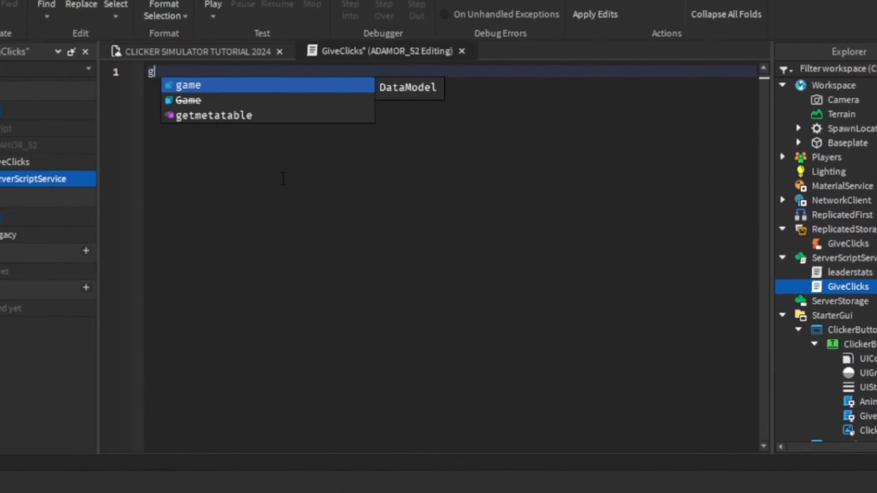
text(.re)
key(Tab)
text(.)
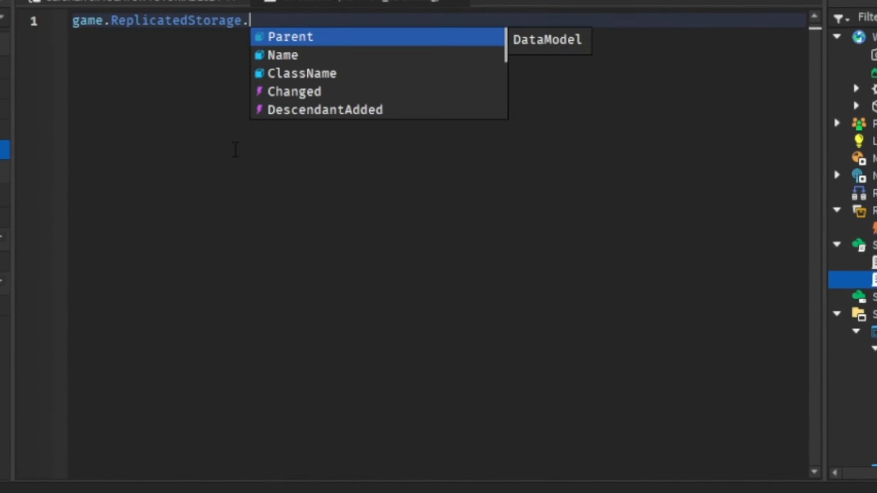
text(gi)
key(Tab)
text(.o)
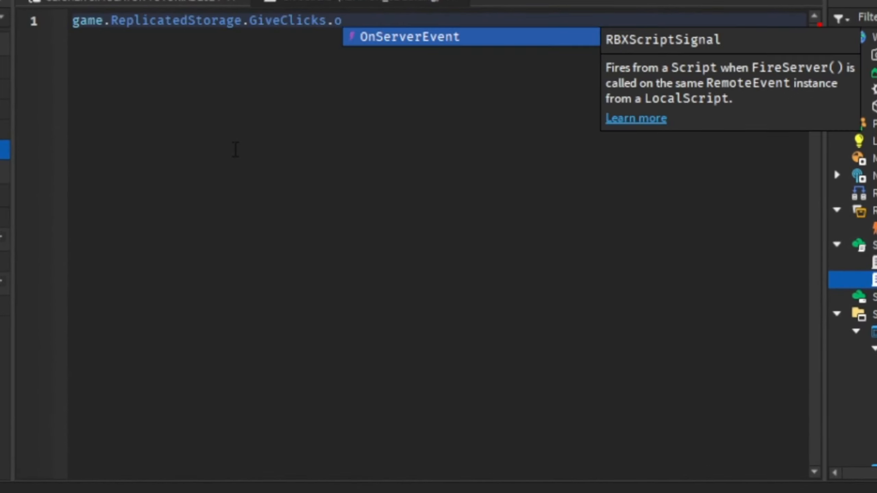
key(Tab)
Complete the line with :Connect(function(plr) and open the function body above its end) line
text(_)
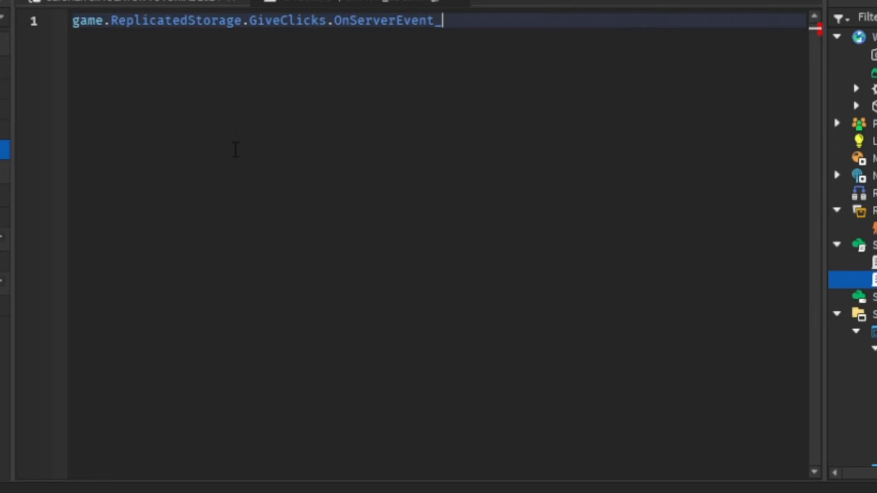
key(BackSpace)
text(:Connect(function)
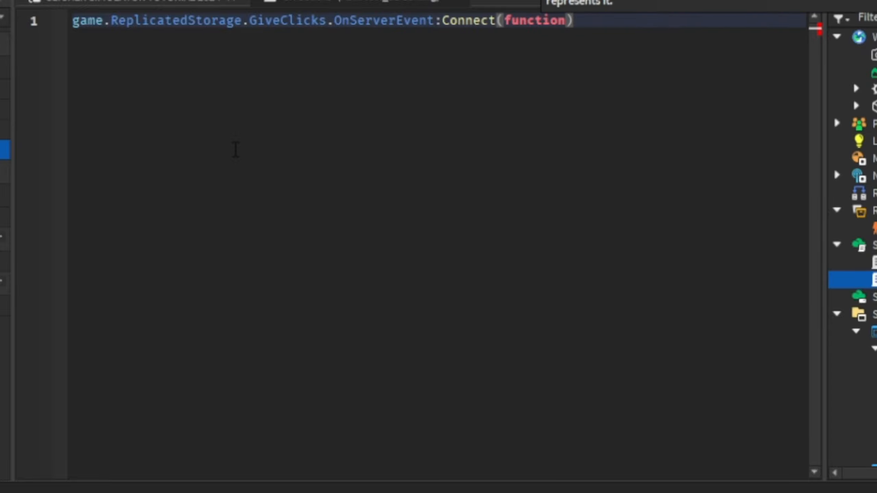
text((plr)
key(Return)
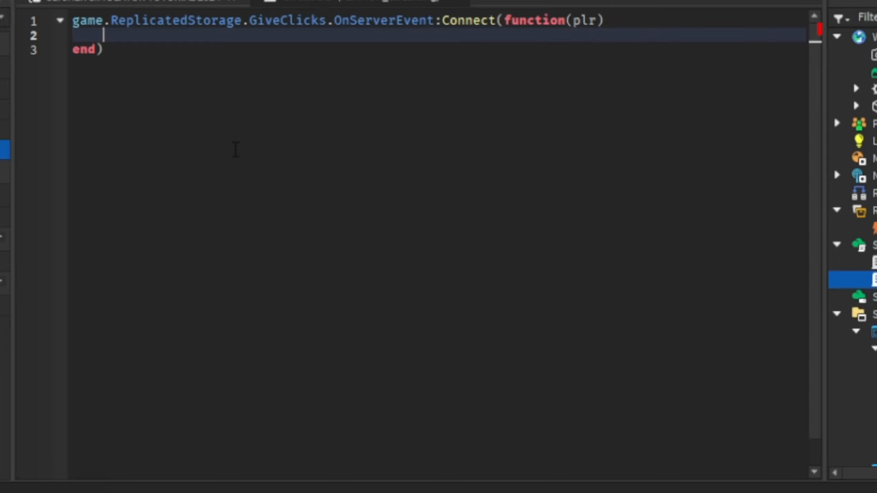
Check the GiveClicks LocalScript under ClickerButton, and begin the server function's body with plr.Clicks.Value
scroll(852, 302, down, 3)
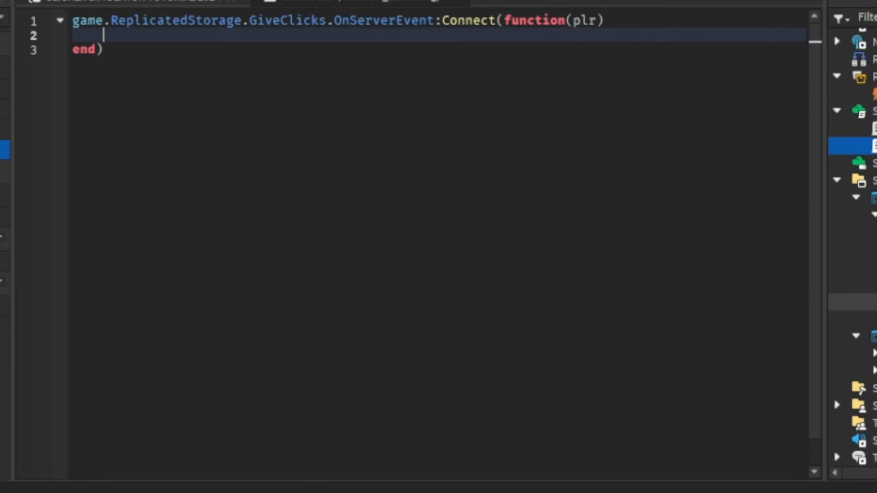
double_click(852, 301)
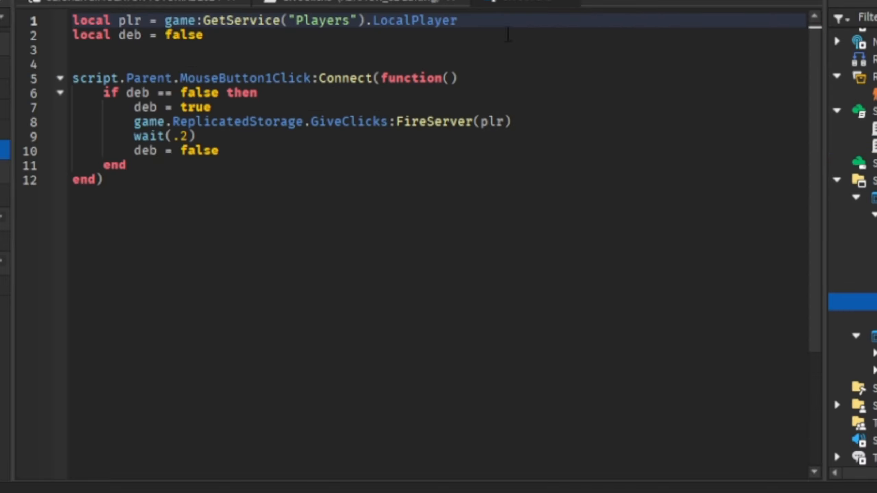
click(399, 4)
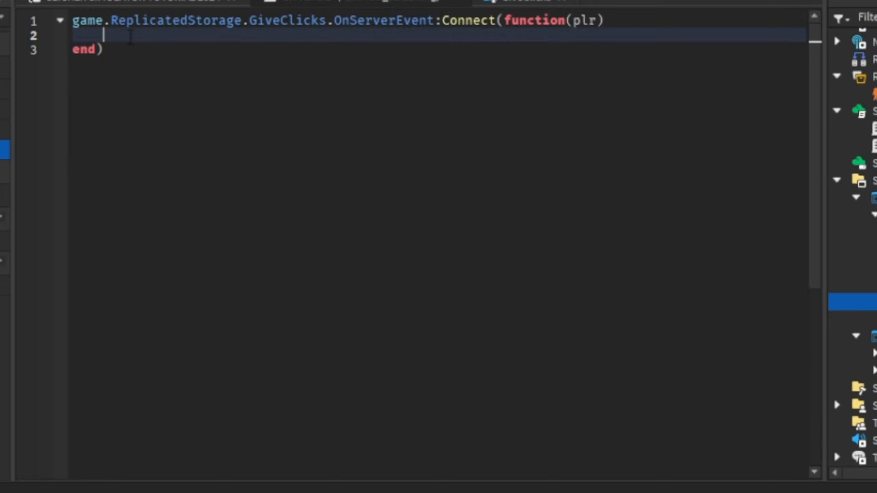
text(plr..)
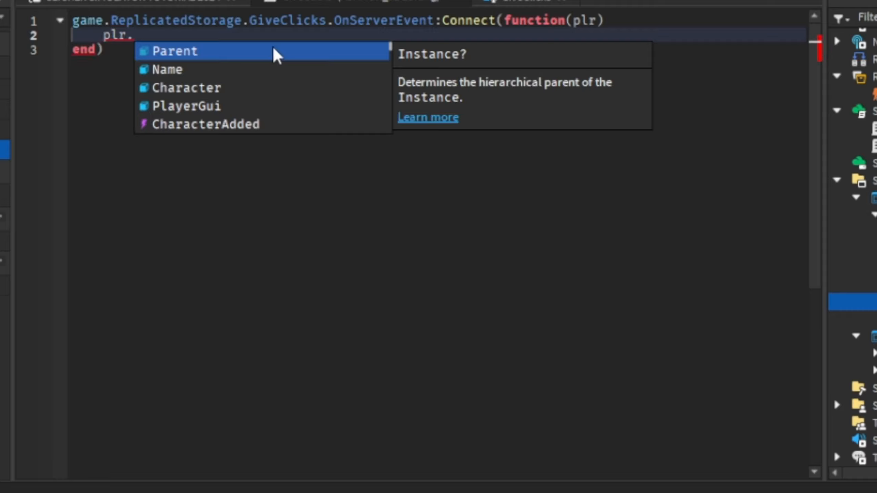
text(Clicks,)
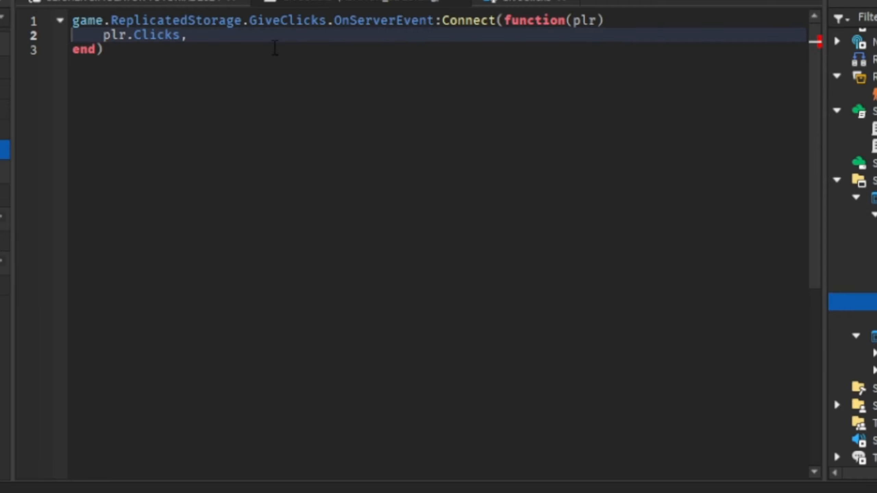
key(BackSpace)
text(.Valu)
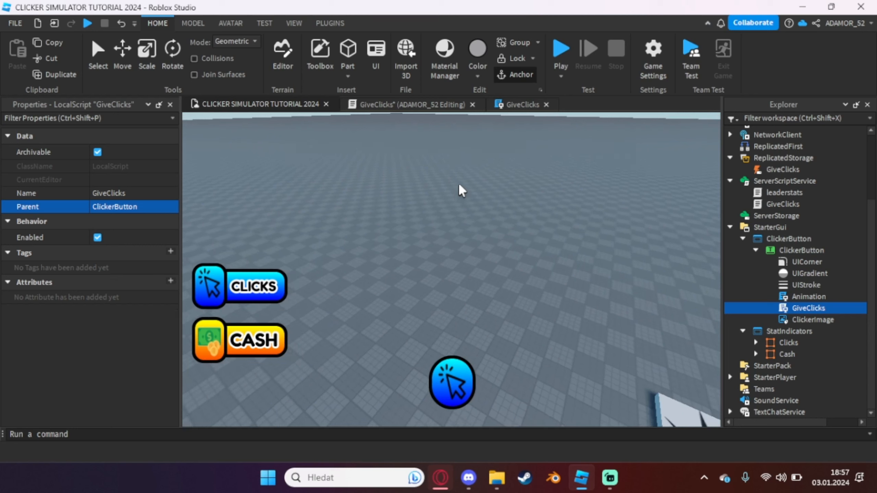
Insert a new part into the Workspace and rename it SellPlace
click(348, 50)
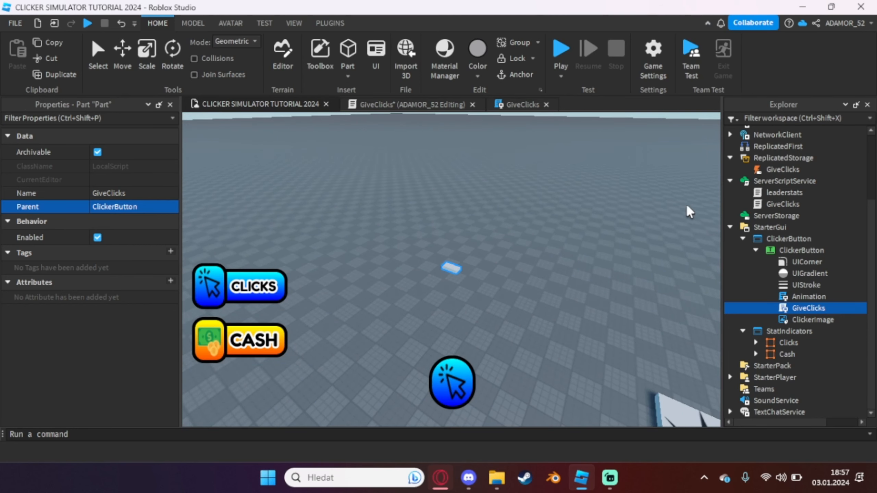
double_click(772, 189)
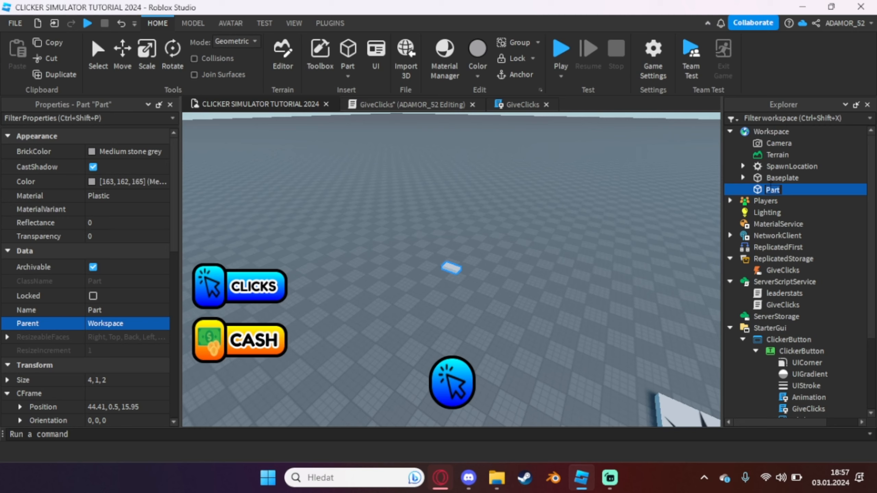
text(SellSp)
key(BackSpace)
text(Place)
key(Return)
key(f)
scroll(528, 237, down, 8)
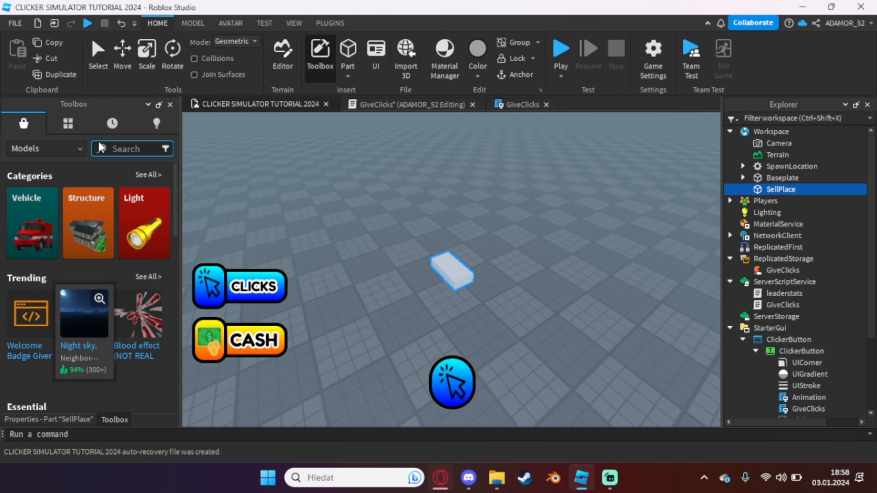
click(135, 148)
text(dummy)
key(BackSpace)
key(Return)
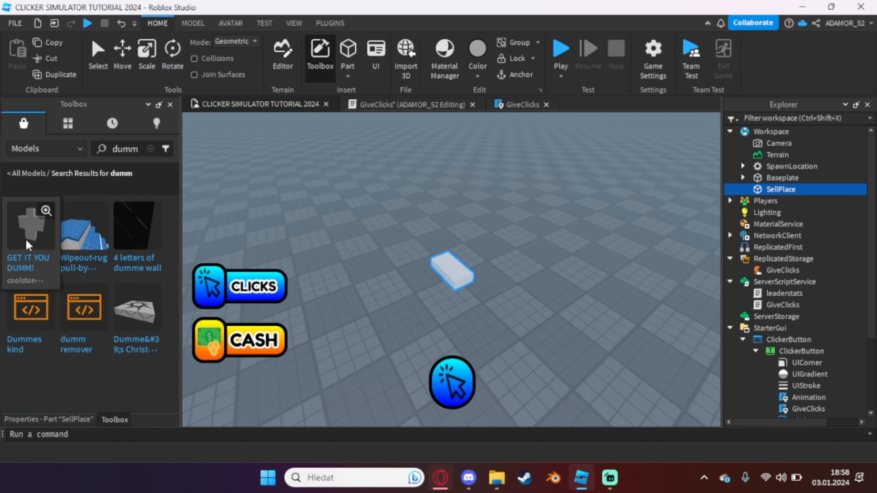
Search the Toolbox models for dummy and place the Dummy R6 model on the baseplate near the SellPlace part
click(127, 152)
double_click(129, 156)
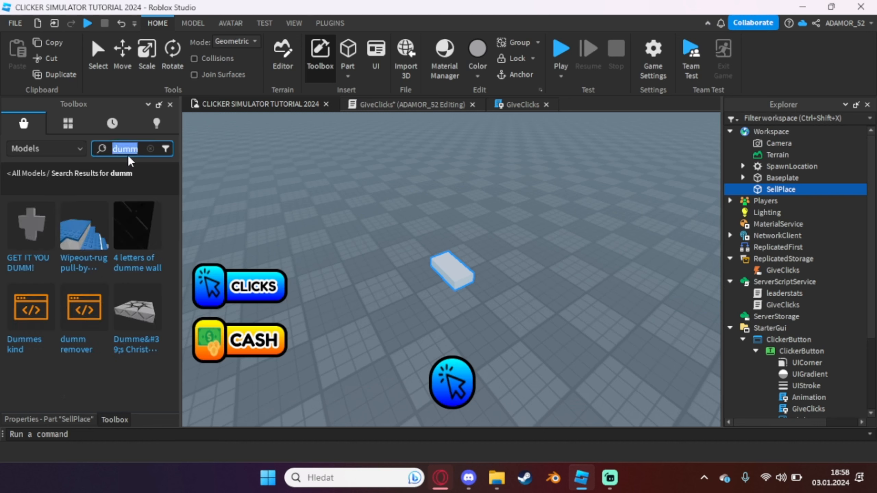
click(122, 149)
double_click(118, 148)
key(BackSpace)
text(d)
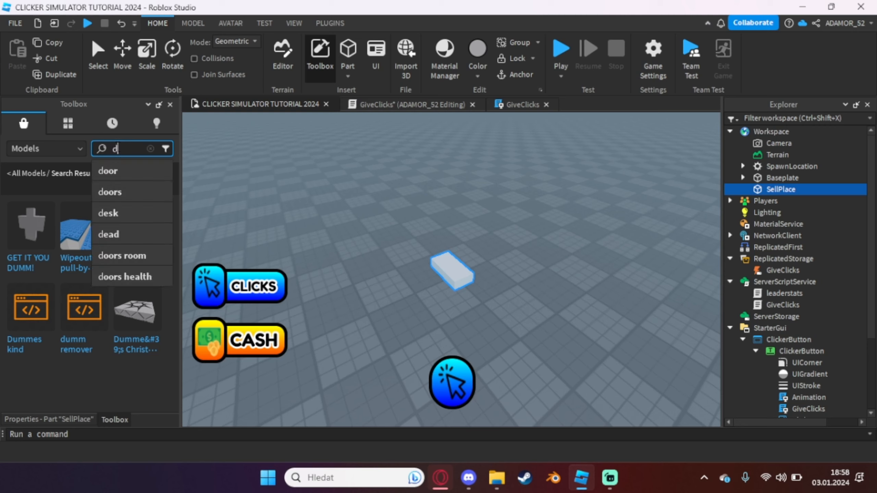
text(umm)
key(Return)
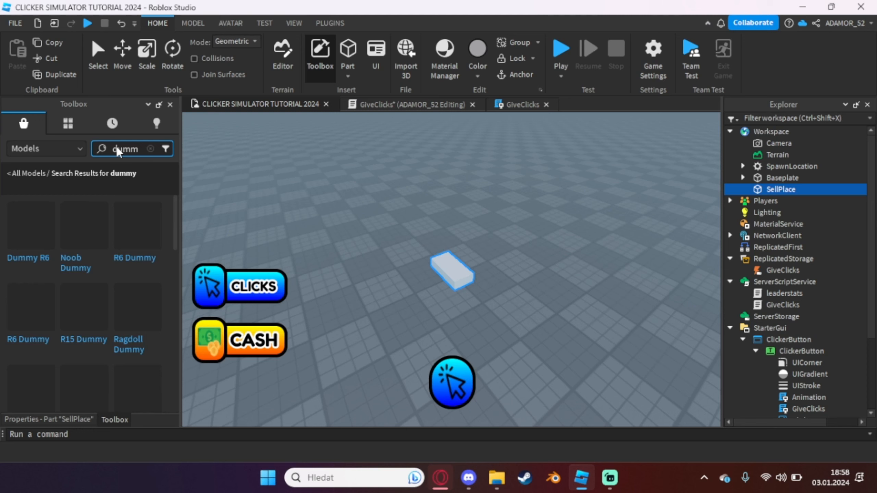
drag(35, 215, 382, 266)
Move the SellPlace part across the baseplate so it lies right in front of the dummy
click(107, 55)
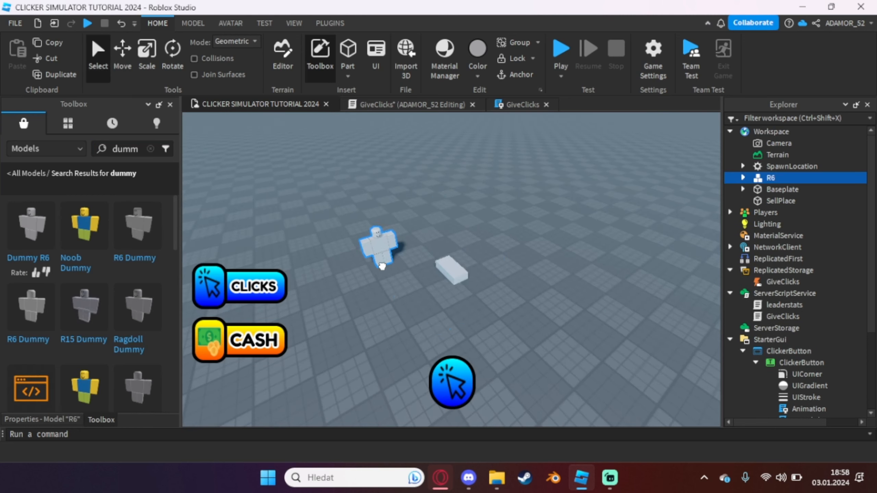
drag(445, 275, 380, 288)
key(f)
right_drag(378, 301, 377, 285)
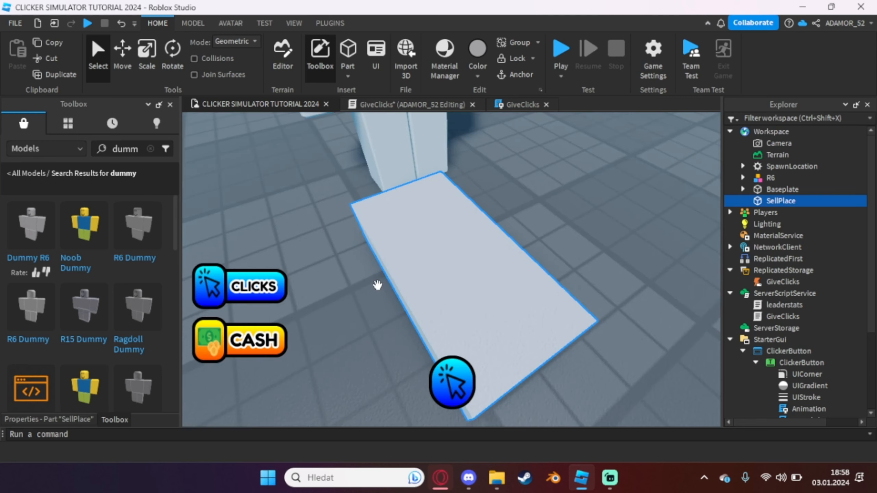
Scale the SellPlace part up into a large block of about 10.3 × 7.7 × 9.5 studs
scroll(377, 285, down, 5)
key(ctrl+3)
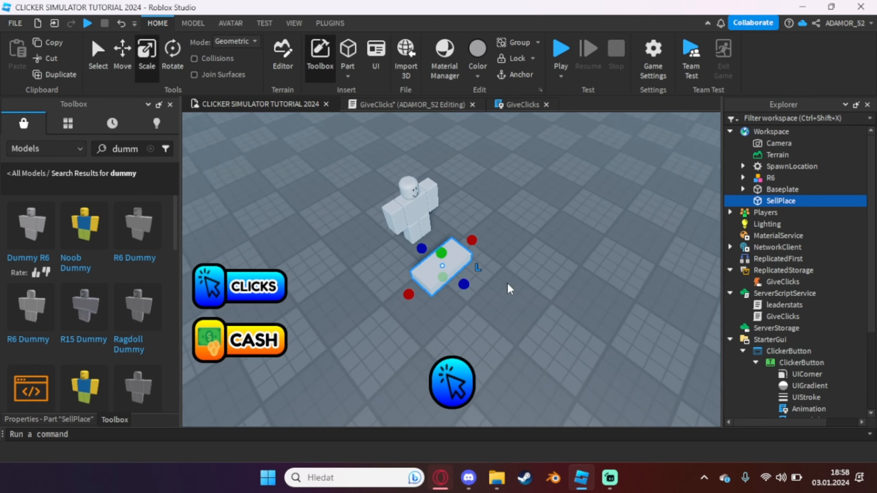
drag(464, 284, 508, 322)
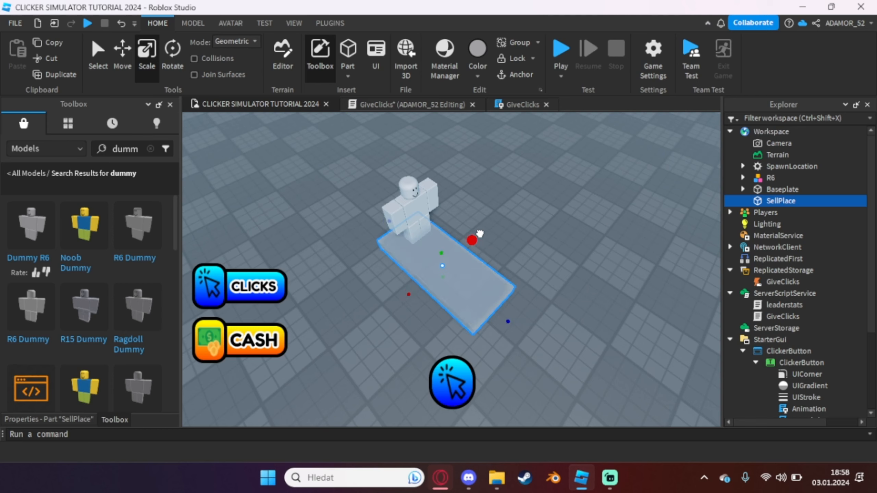
ctrl+drag(480, 233, 502, 214)
drag(443, 254, 415, 150)
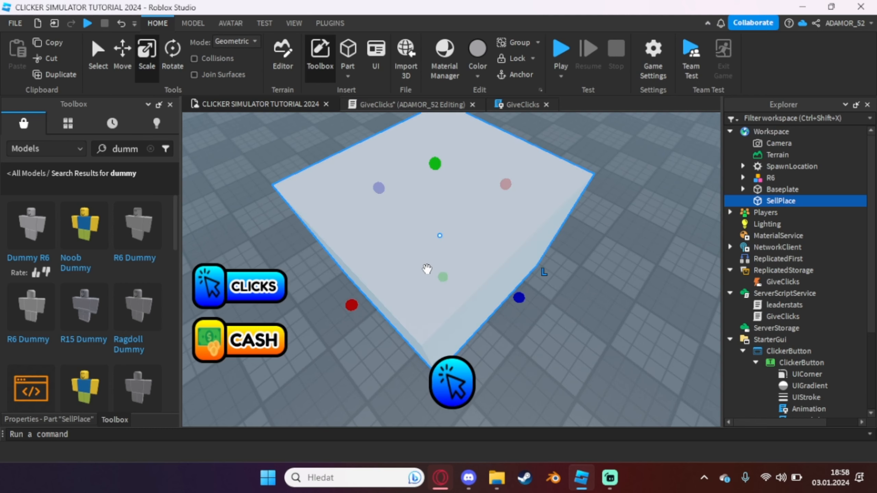
Move the enlarged SellPlace block away from the dummy so the two stand side by side
drag(427, 269, 559, 251)
key(f)
right_drag(559, 251, 566, 197)
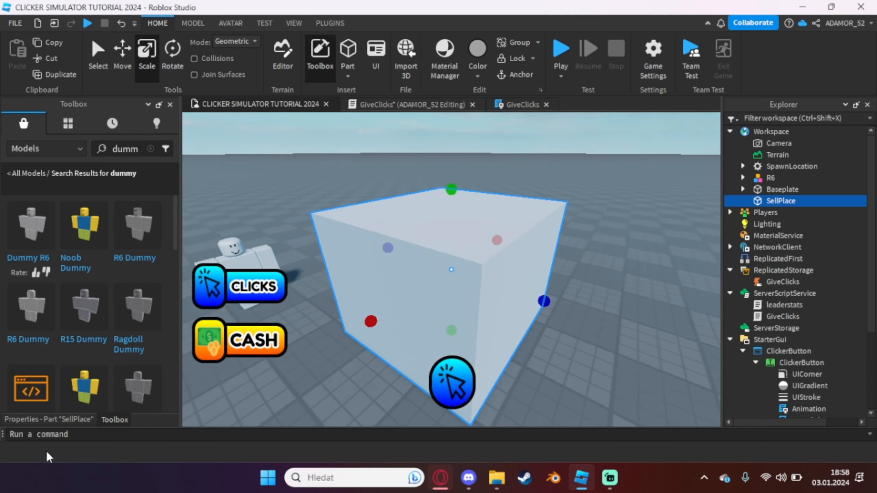
Set the SellPlace block's material to Neon and its color to yellow (255, 255, 0)
click(47, 419)
click(99, 196)
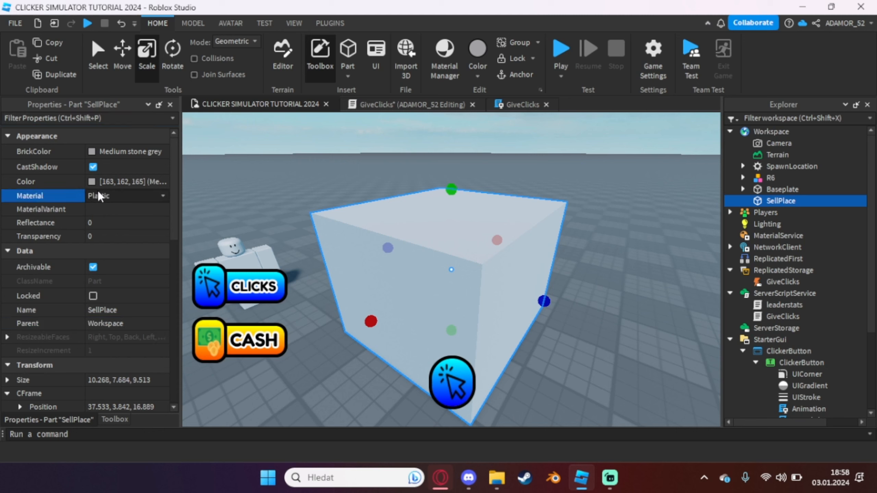
key(n)
click(95, 181)
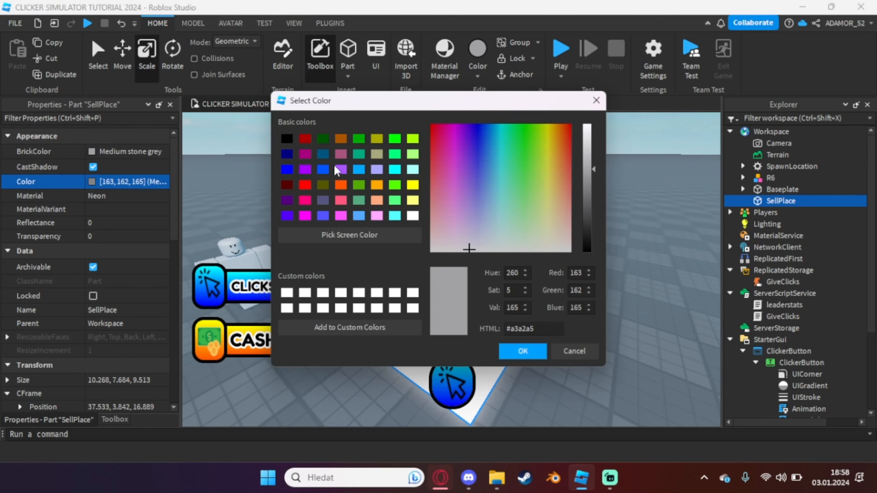
click(397, 140)
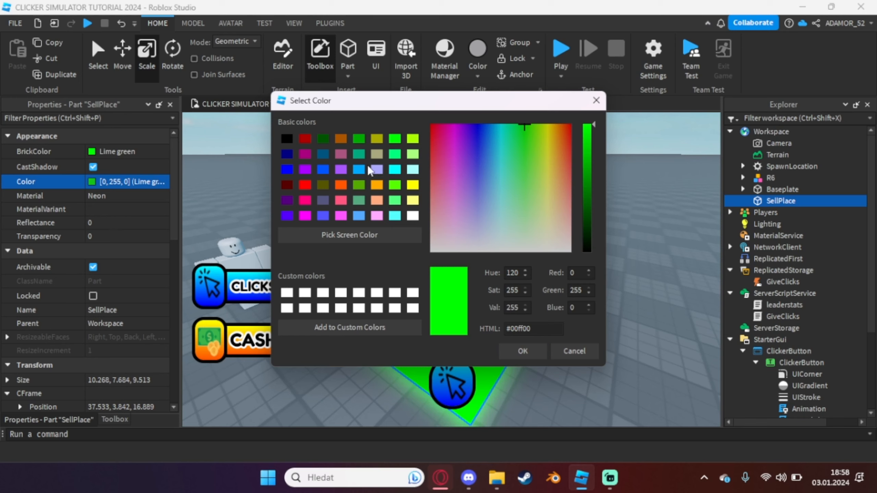
click(413, 185)
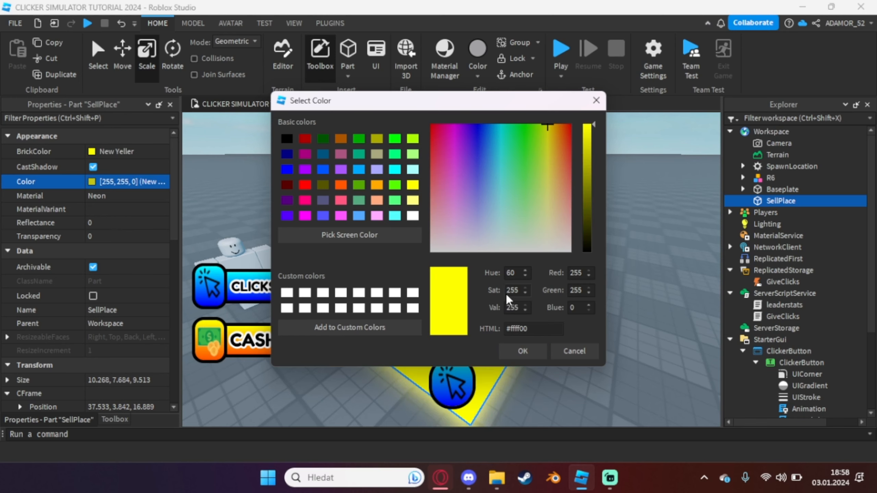
click(523, 351)
Turn off CastShadow for the SellPlace block and set its transparency to 0.5
click(93, 166)
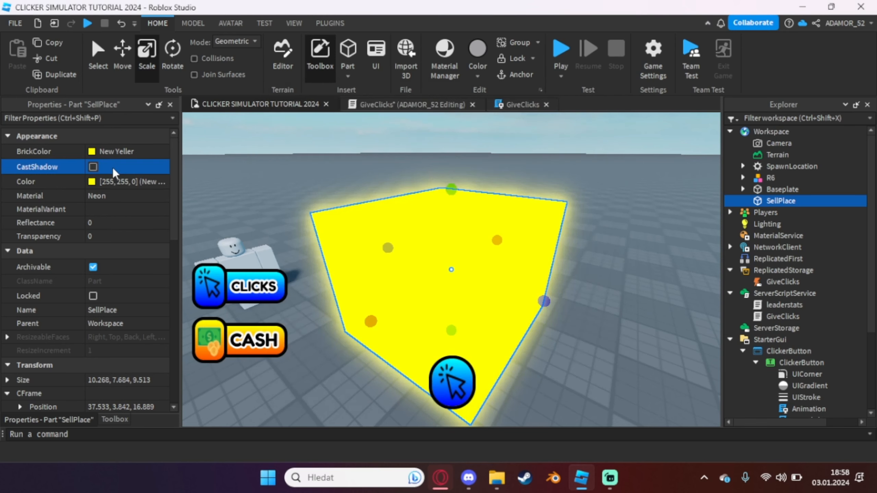
click(100, 236)
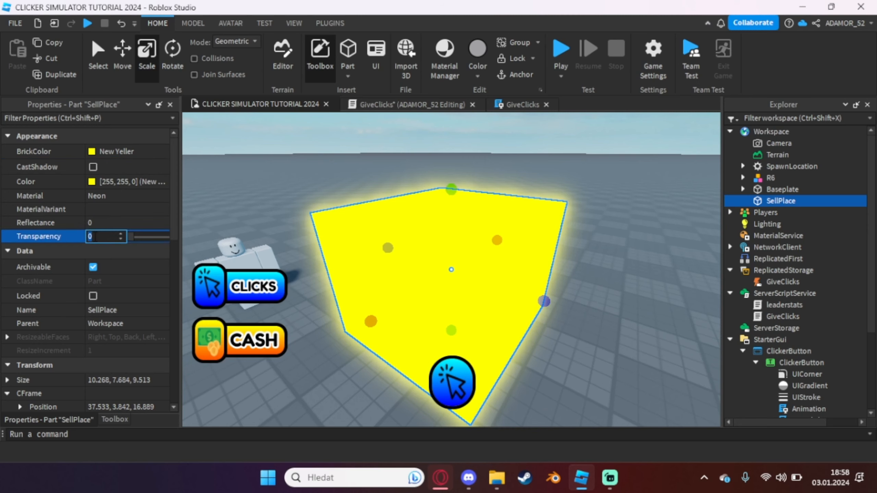
text(0.5)
key(Return)
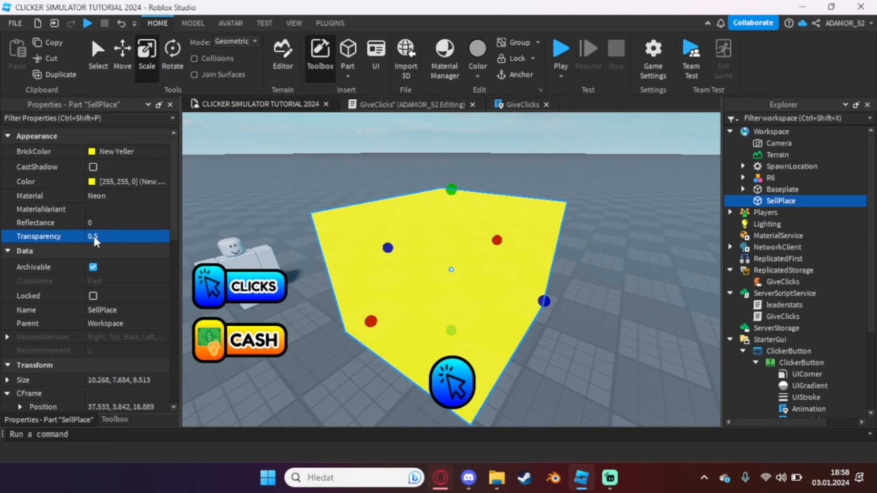
Turn off CanCollide for the SellPlace block
click(293, 176)
key(s)
right_drag(472, 193, 473, 195)
click(498, 253)
key(f)
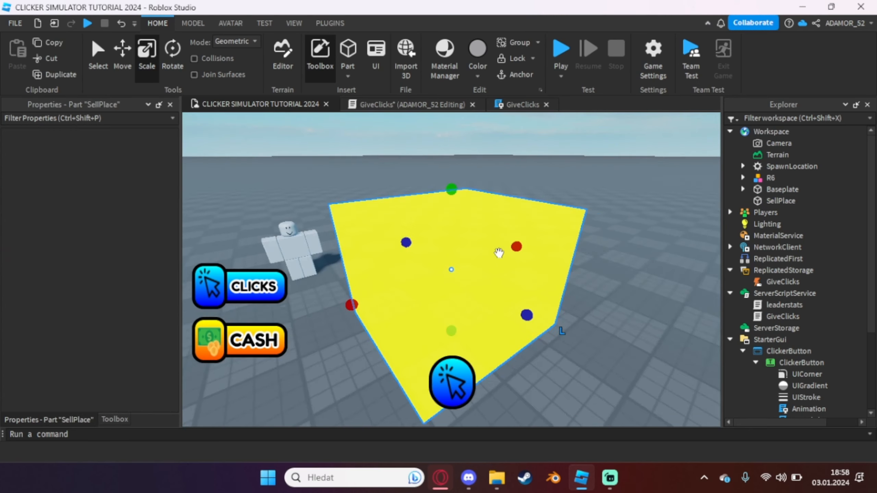
scroll(120, 229, down, 3)
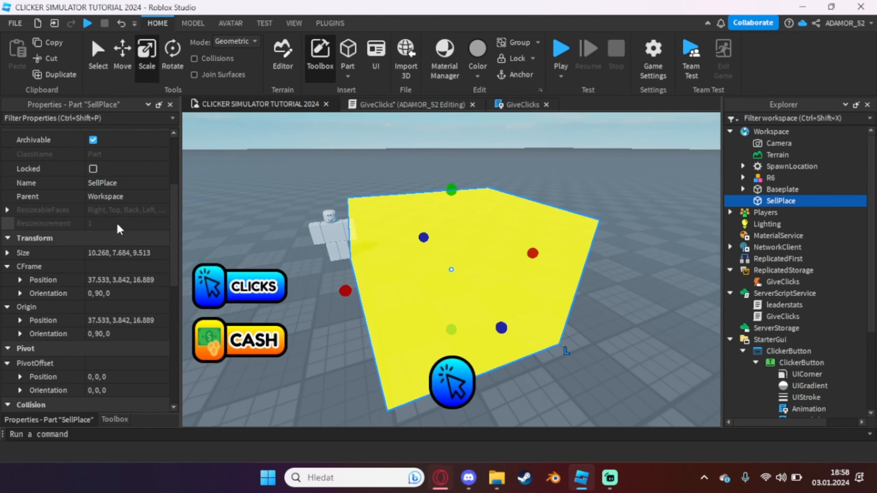
scroll(119, 229, down, 5)
click(34, 251)
click(93, 251)
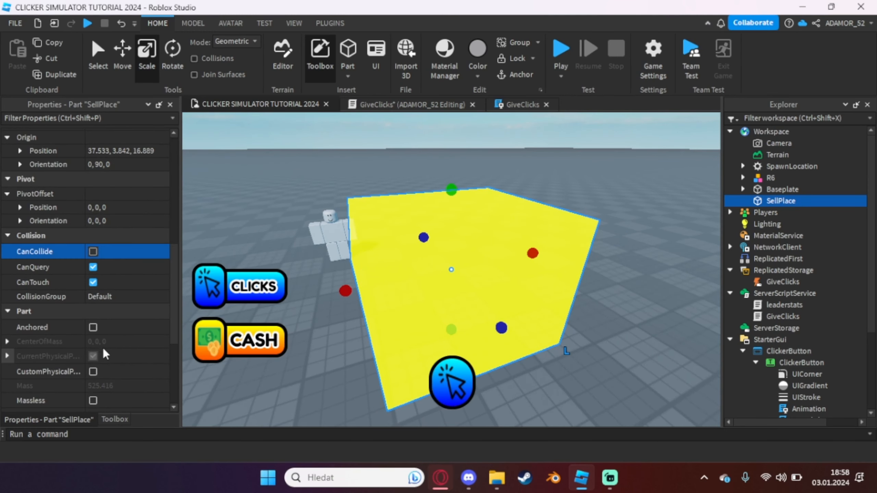
Anchor the SellPlace block in place
click(105, 331)
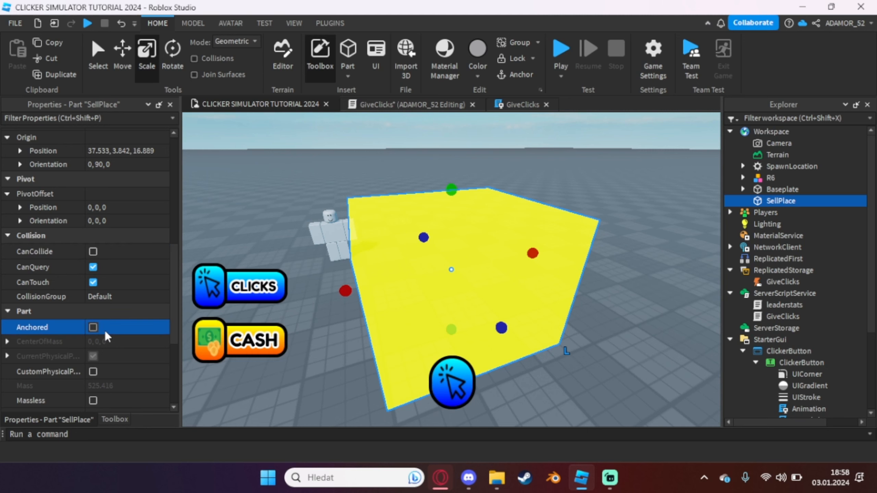
click(93, 327)
scroll(106, 337, up, 10)
key(f)
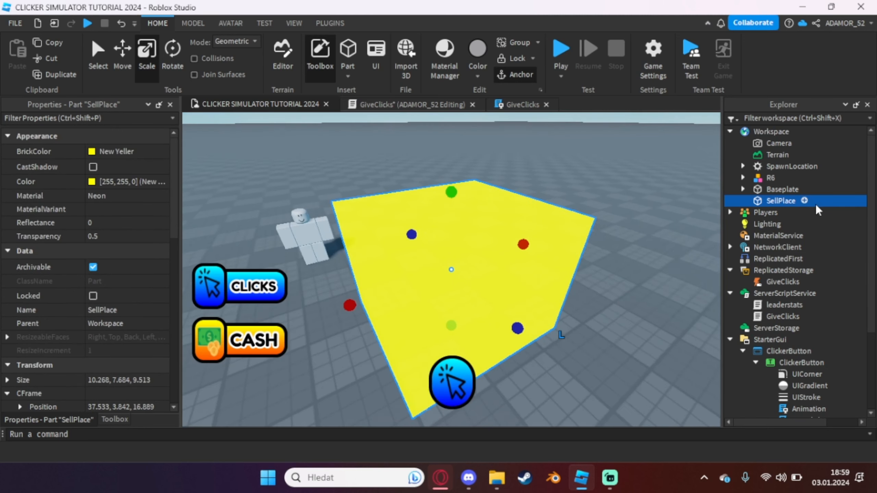
Add a Script inside the SellPlace part and rename it Sell
click(804, 201)
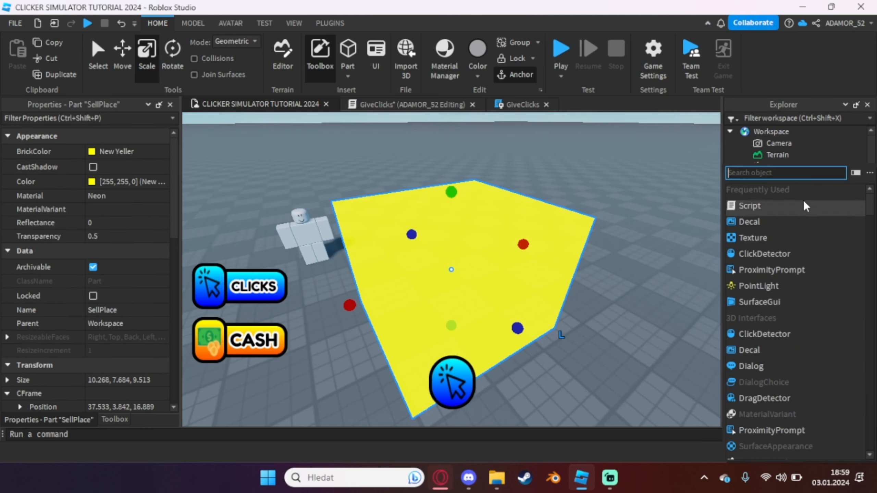
click(773, 206)
click(788, 214)
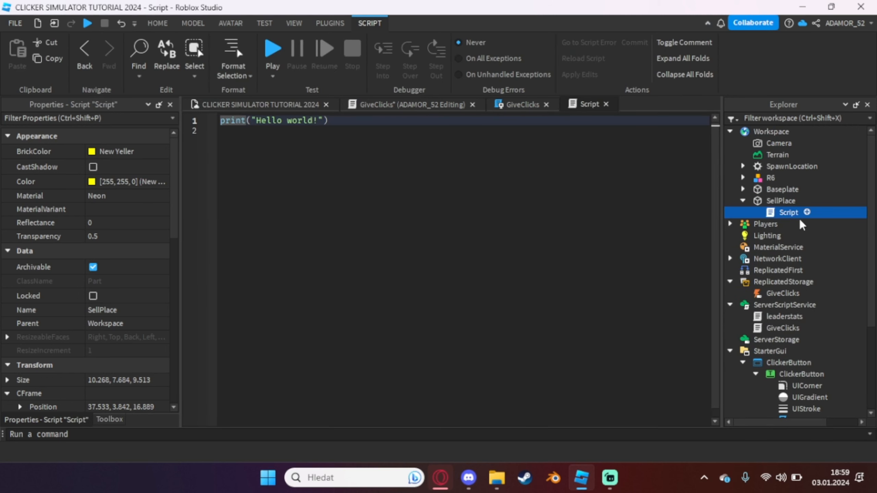
click(795, 221)
click(785, 212)
key(F2)
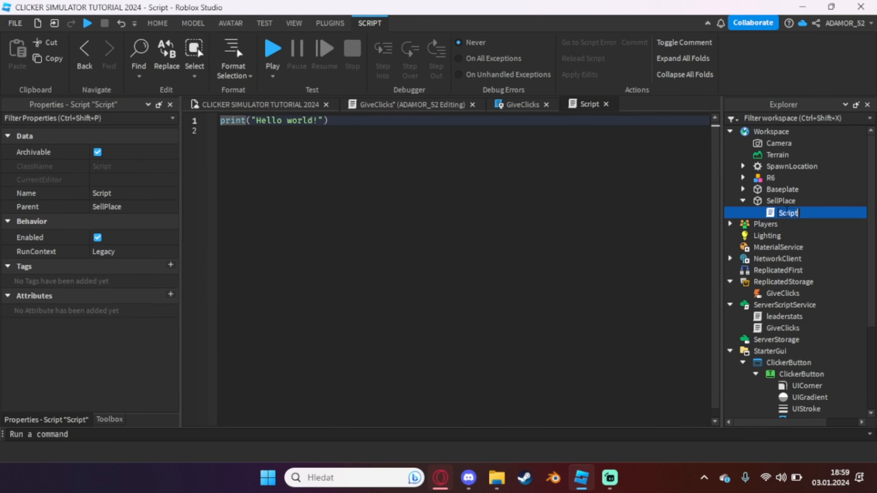
text(Sell)
key(Return)
Clear the default Hello world code from the Sell script
click(562, 204)
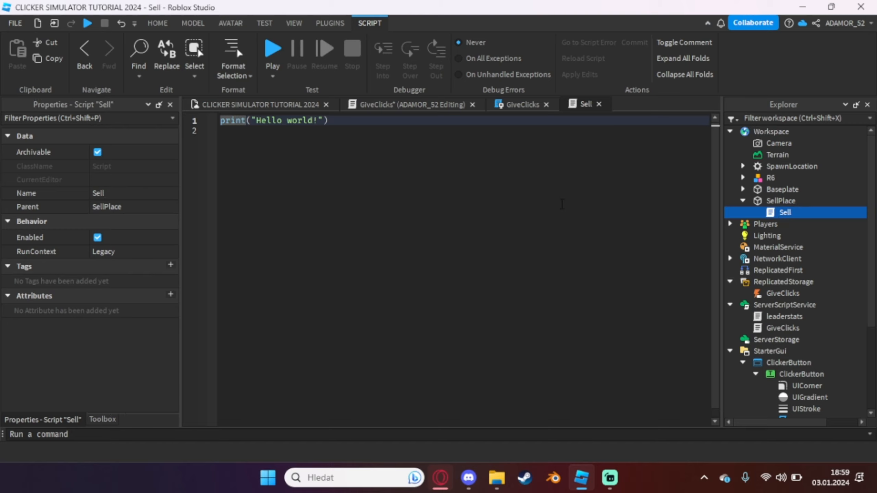
key(ctrl+a)
key(BackSpace)
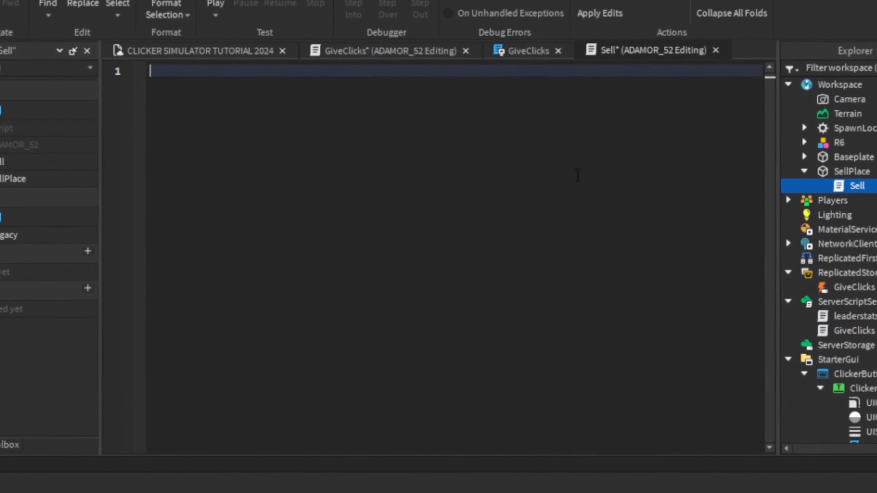
text(script.Parent.t)
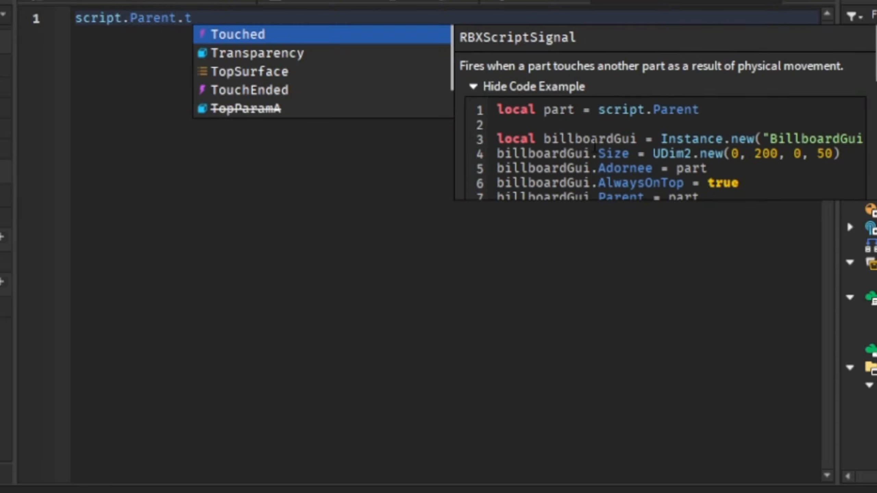
key(BackSpace)
key(ctrl+a)
key(BackSpace)
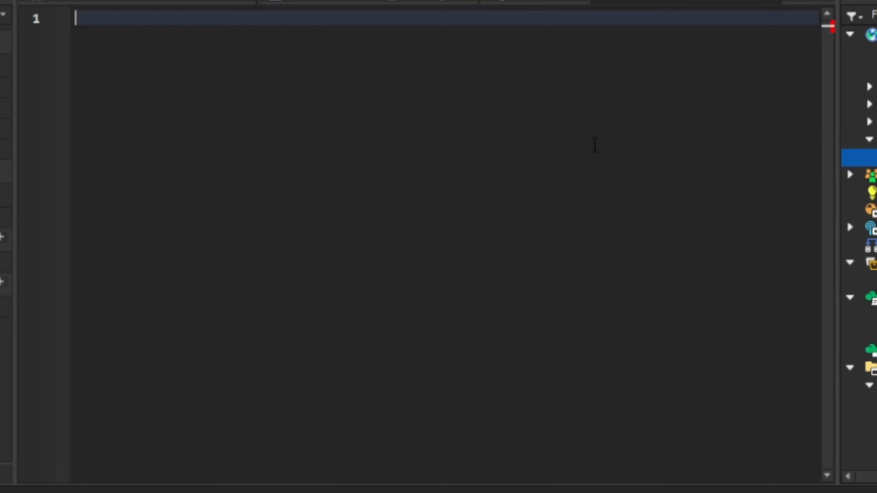
Write the touch handler script.Parent.Touched:Connect(function(hit) with its closing end in the Sell script
text(script.Parent.)
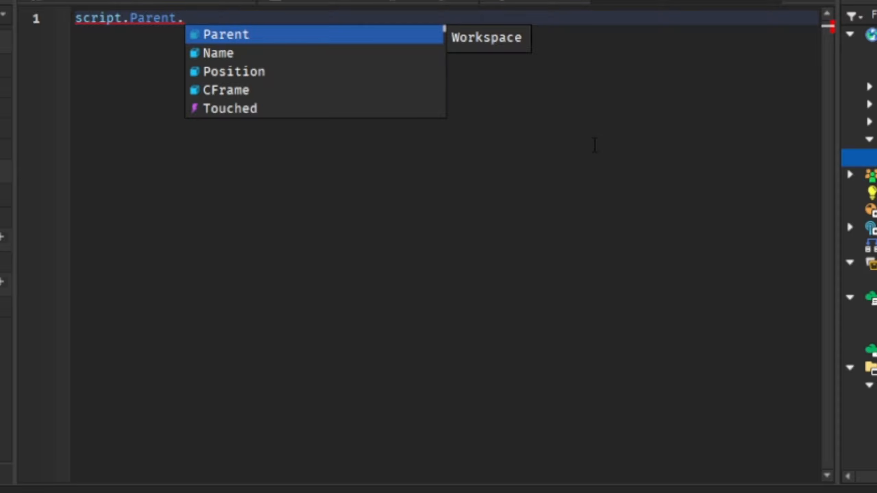
text(to)
key(Tab)
text(:)
text(function()
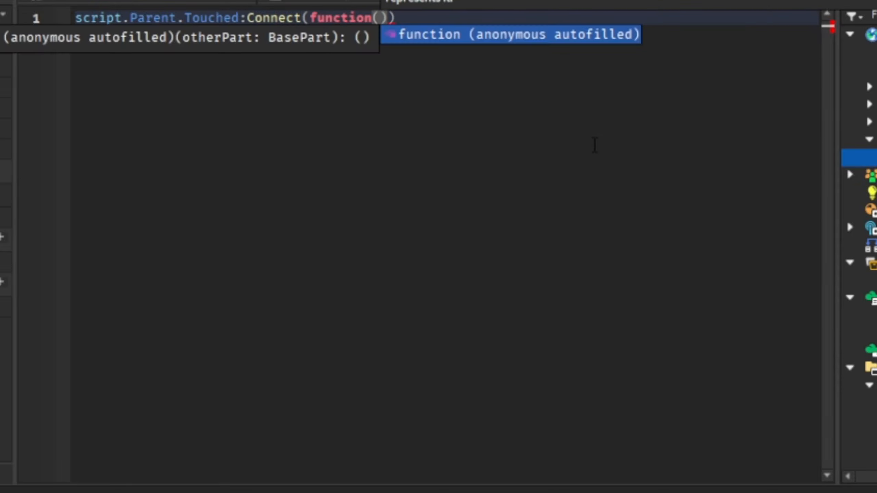
text(hit)
key(Return)
Inside the touch handler, write local hum = hit.Parent:FindFirstChild("Humanoid") and open an if hum then block
text(l)
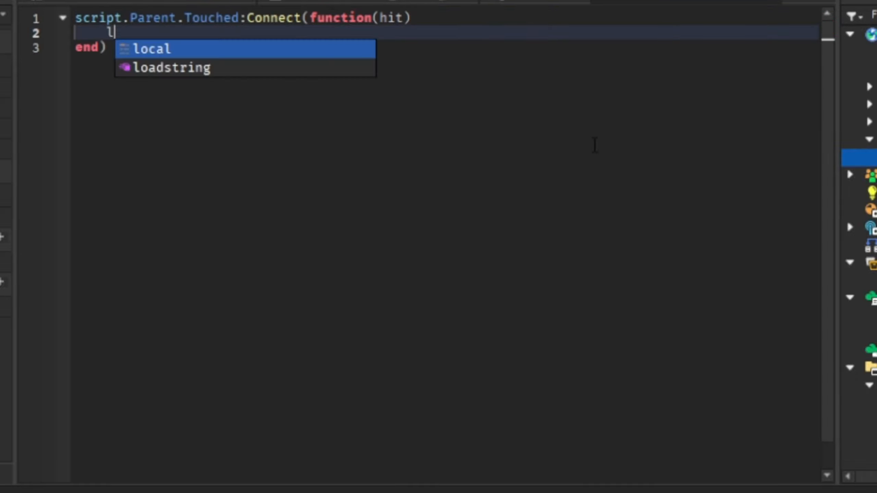
text(ocal hum = hit.)
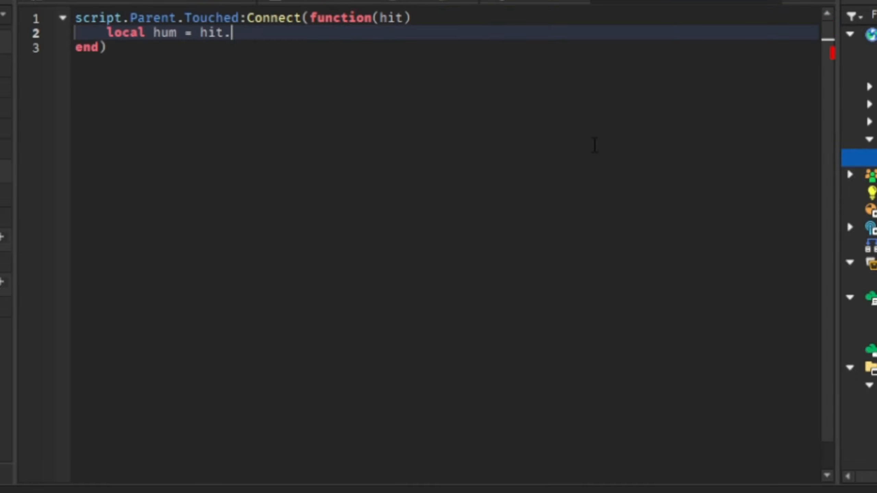
text(Parent:FindFirstChild(")
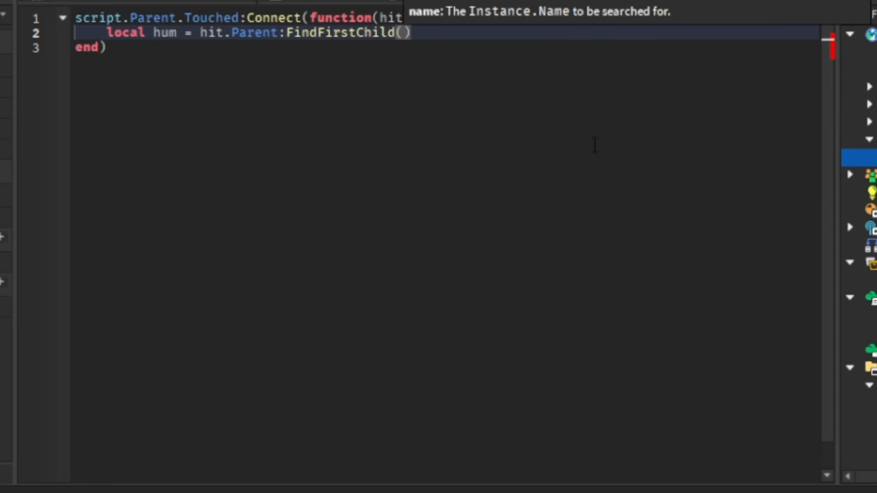
text(Human)
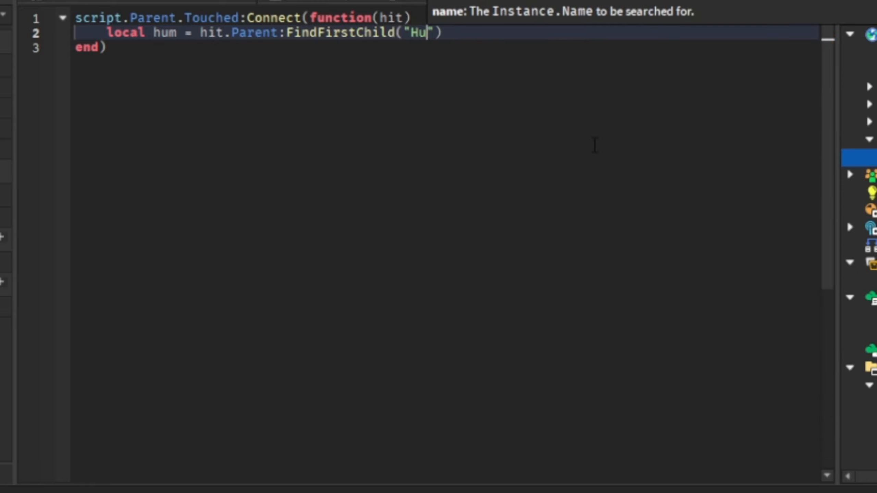
text(oid"))
key(Return)
text(if hum then)
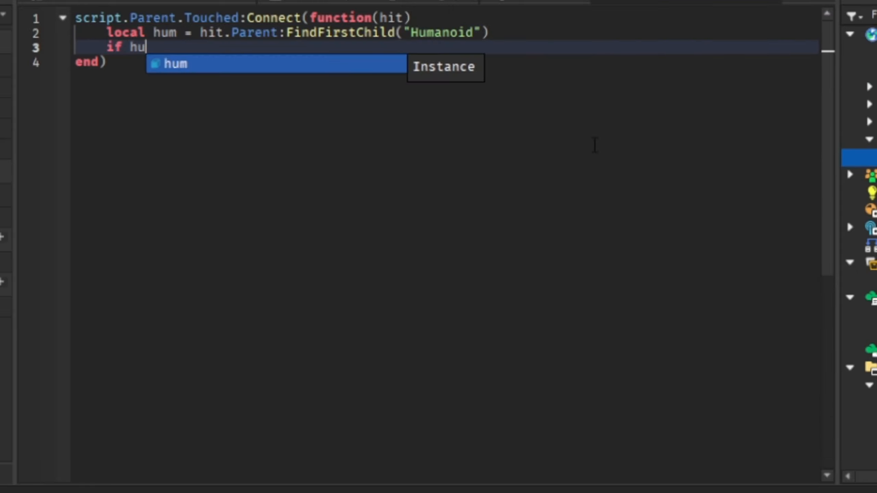
key(Return)
Inside the if hum block, declare local plr = game:GetService("Players")
text(local plr = a)
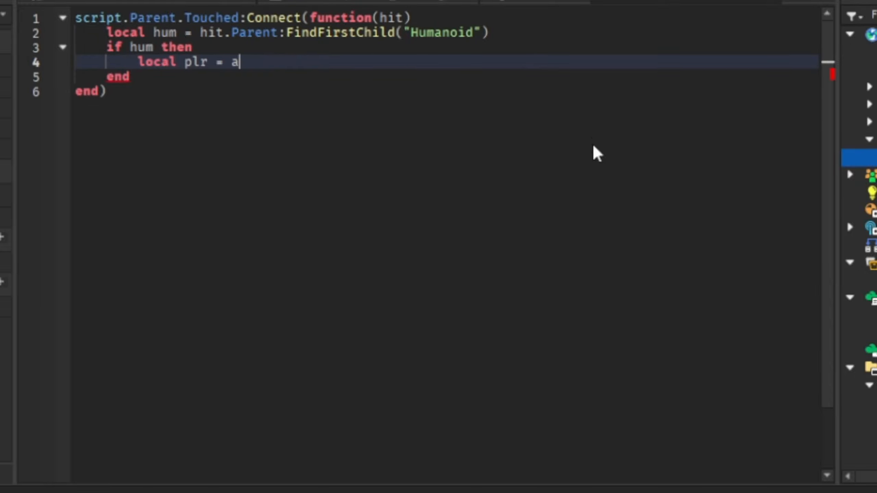
key(BackSpace)
text(game:ghet)
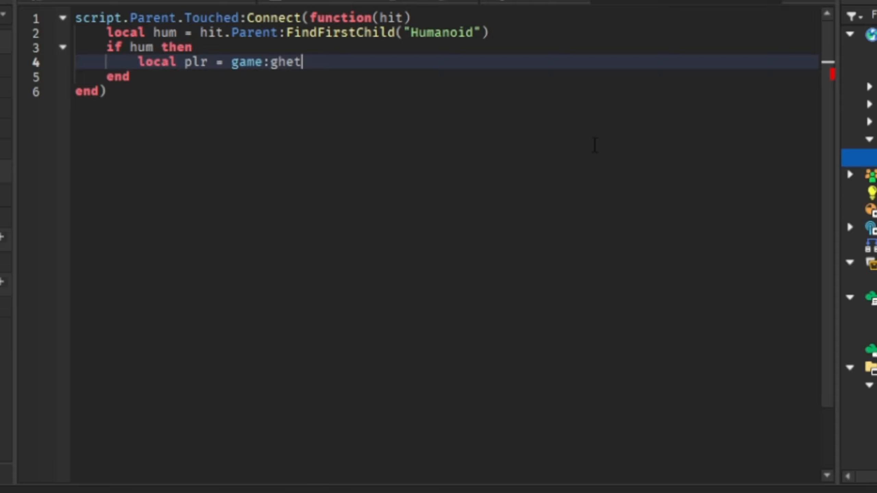
key(BackSpace)
key(BackSpace)
key(BackSpace)
text(e)
key(Tab)
text((:)
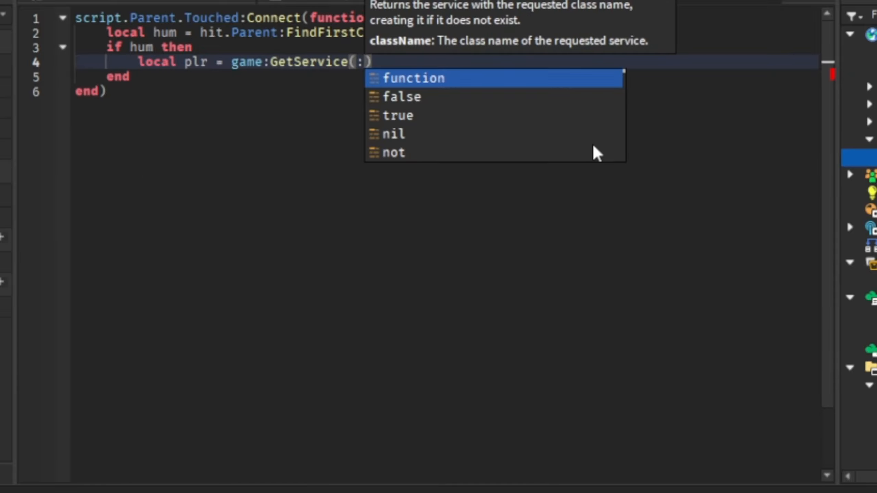
key(BackSpace)
text("p)
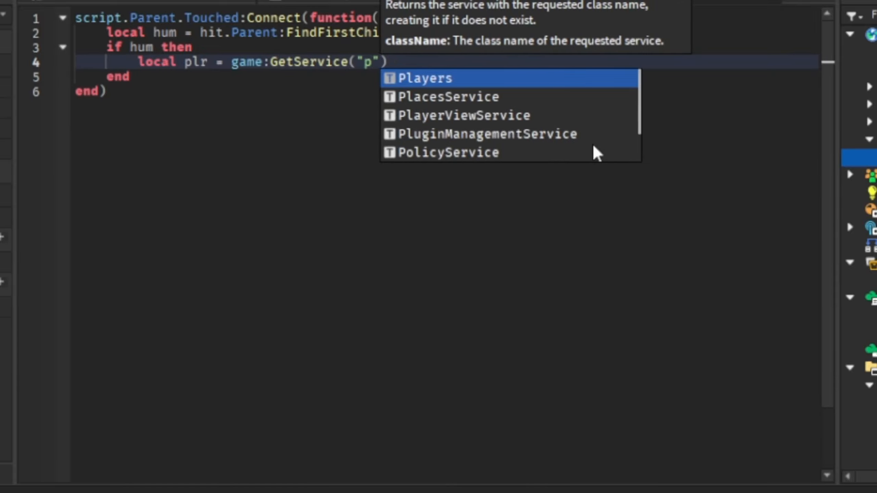
key(Tab)
Extend the plr declaration with :GetPlayerFromCharacter(hum.Parent)
text(:get)
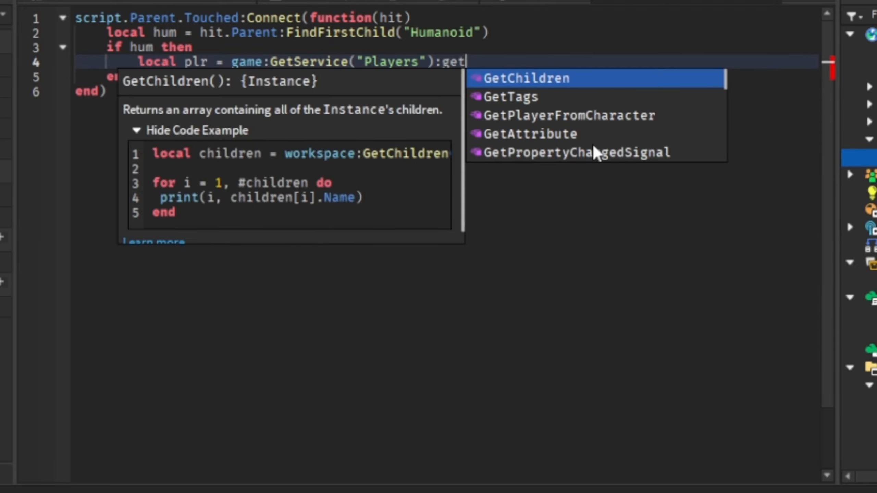
key(Down)
key(Down)
key(Tab)
text((h)
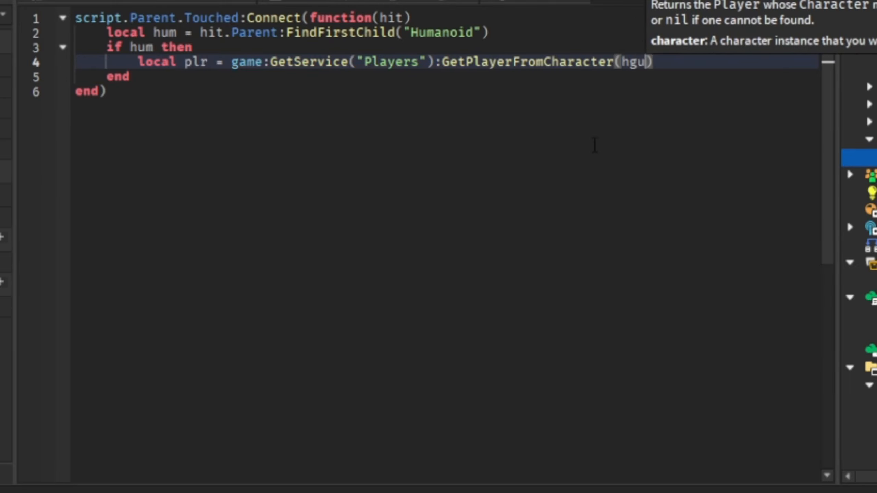
text(um.p)
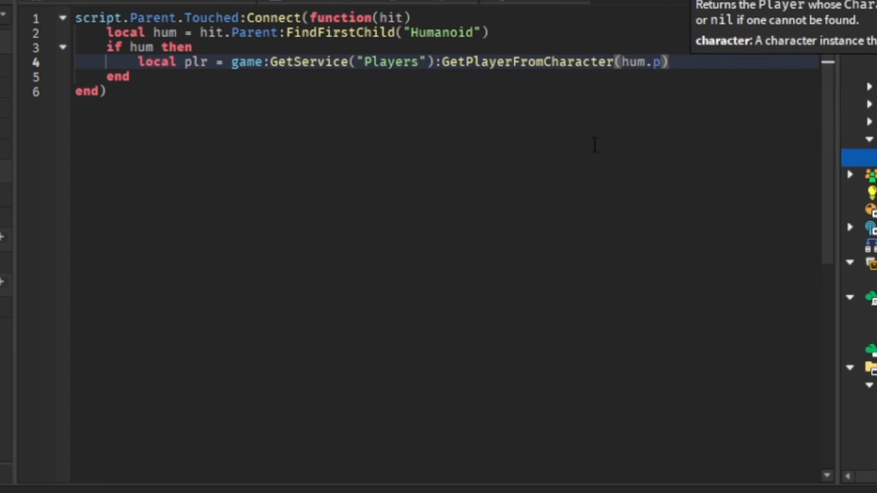
key(Tab)
Open an if plr then block below the plr declaration
key(Return)
text(if plr then)
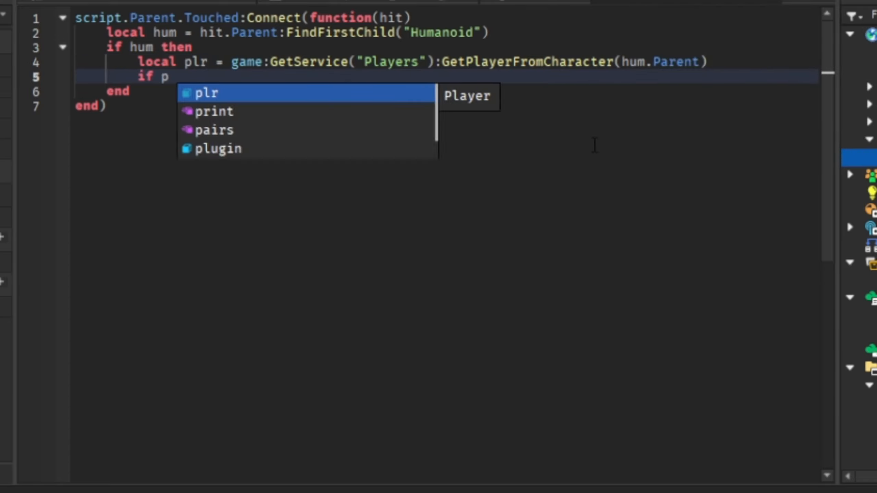
key(Return)
Nest the condition if plr.leaderstats.Clicks.Value >= 1 then inside the if plr block
text(if plr)
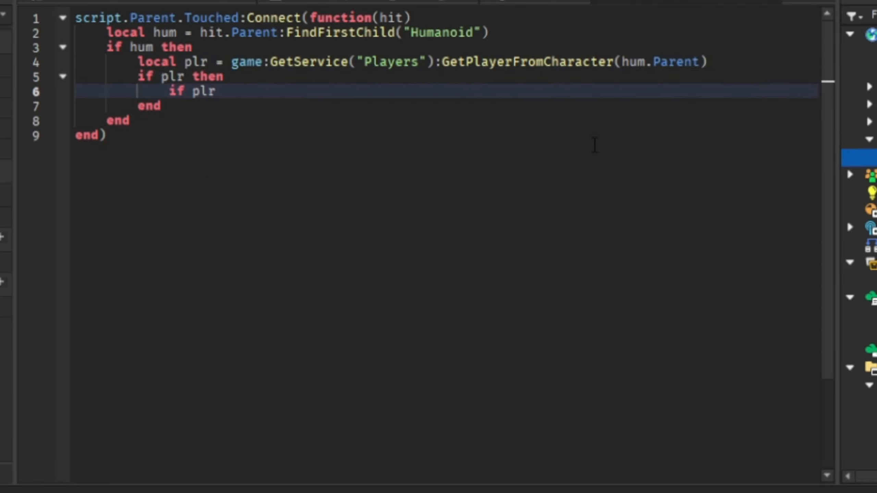
text(.leaderstats)
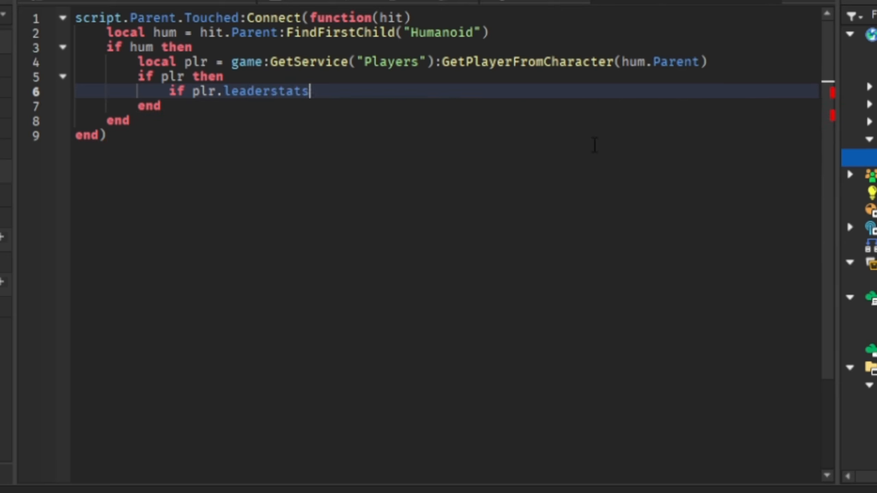
text(.)
text(Clicks.Valu)
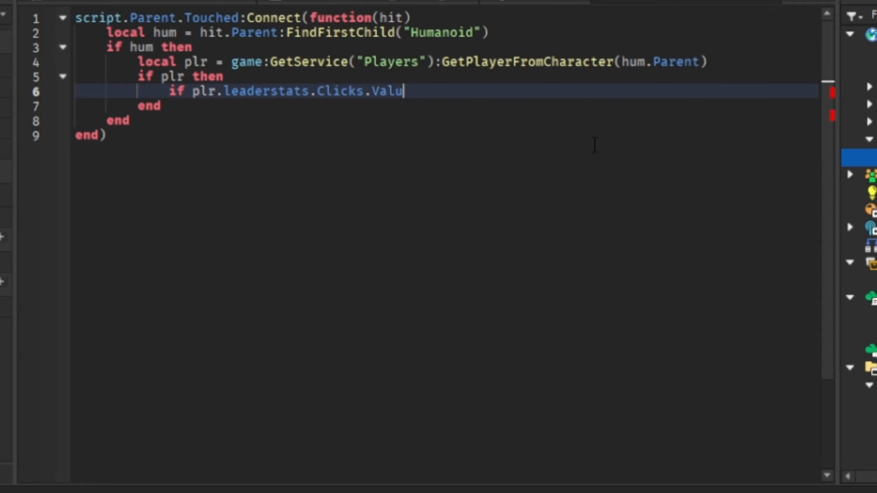
text(e >= 1 then)
key(Return)
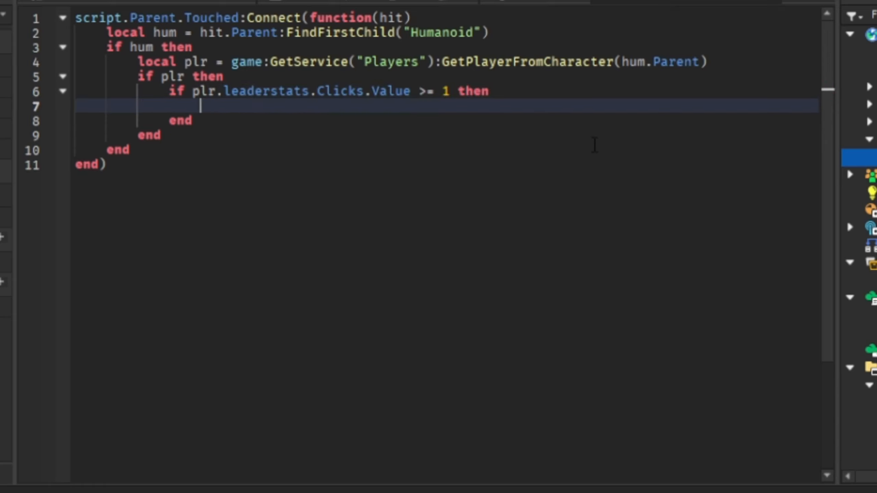
Check the clicker button's GiveClicks local script for reference and return to the Sell script
click(545, 1)
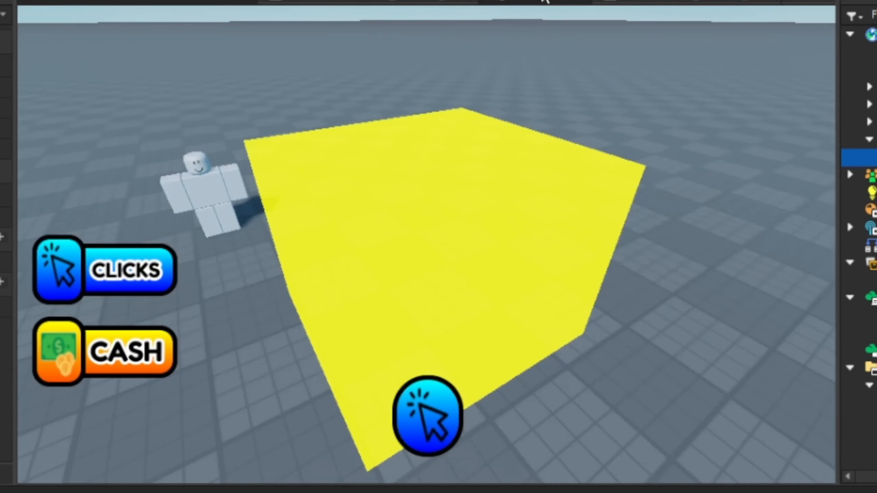
click(543, 1)
click(458, 1)
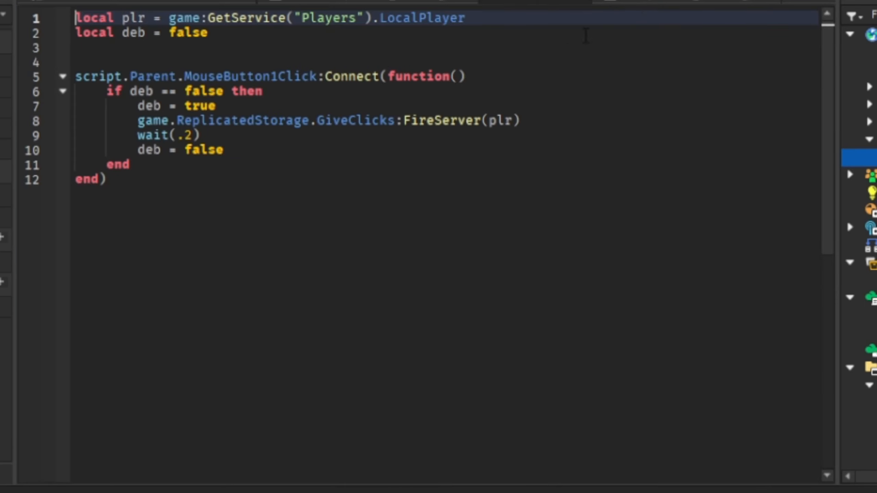
click(651, 2)
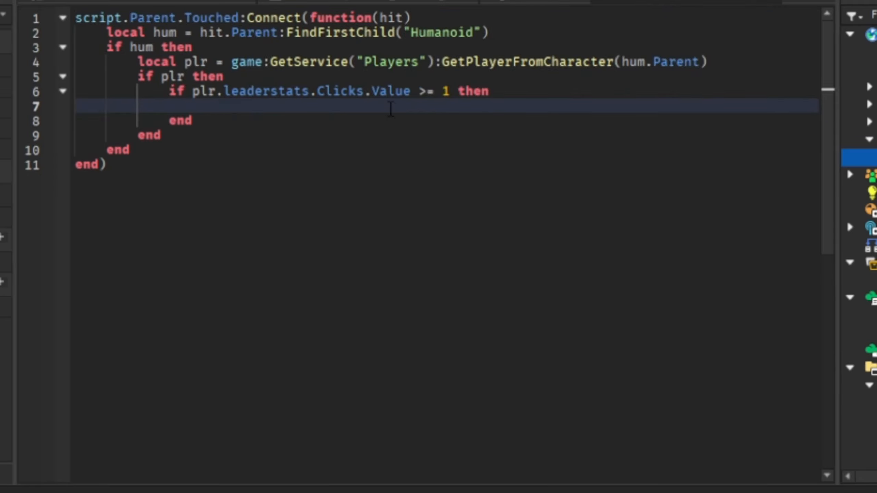